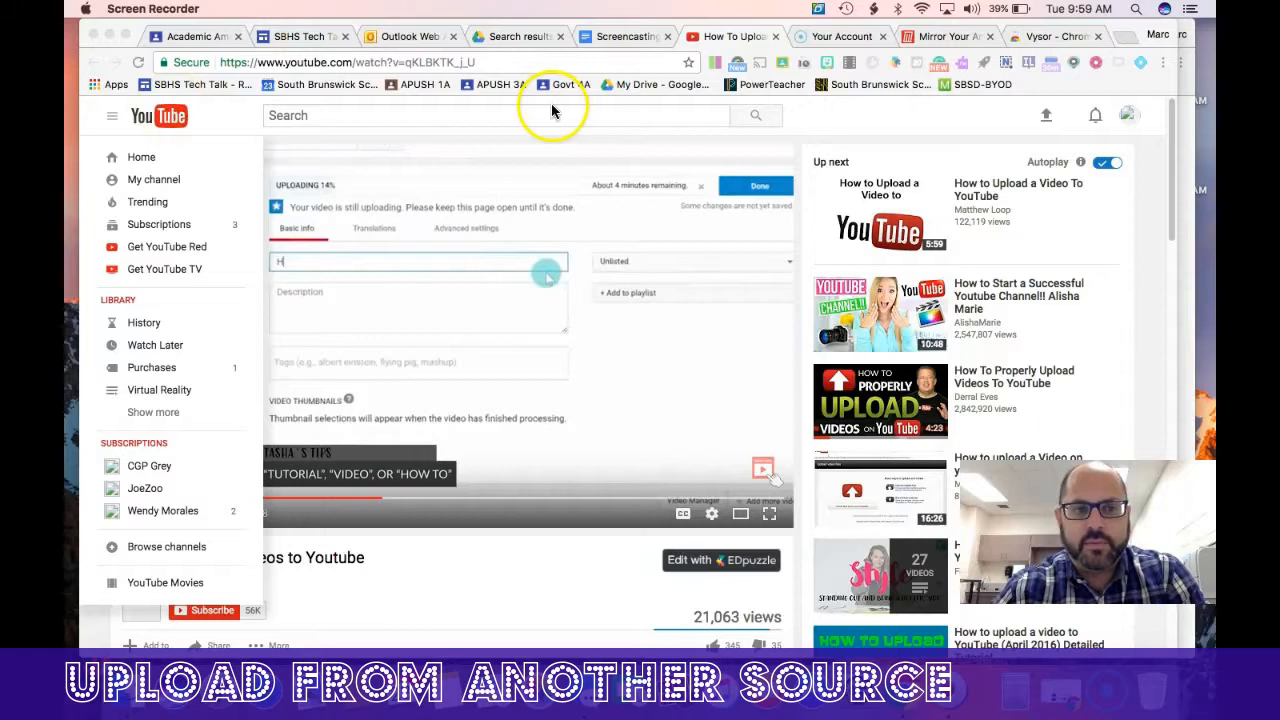
Step: Go to the YouTube home page and open the video upload page
left_click(134, 115)
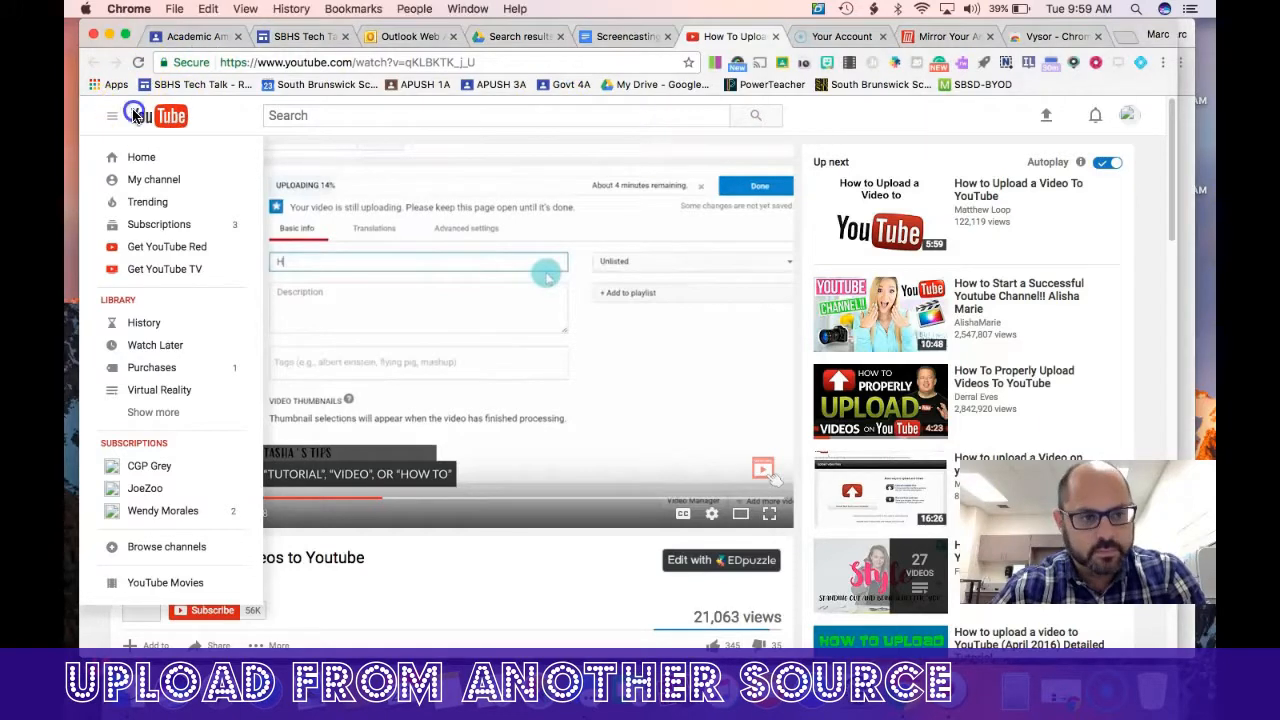
left_click(134, 116)
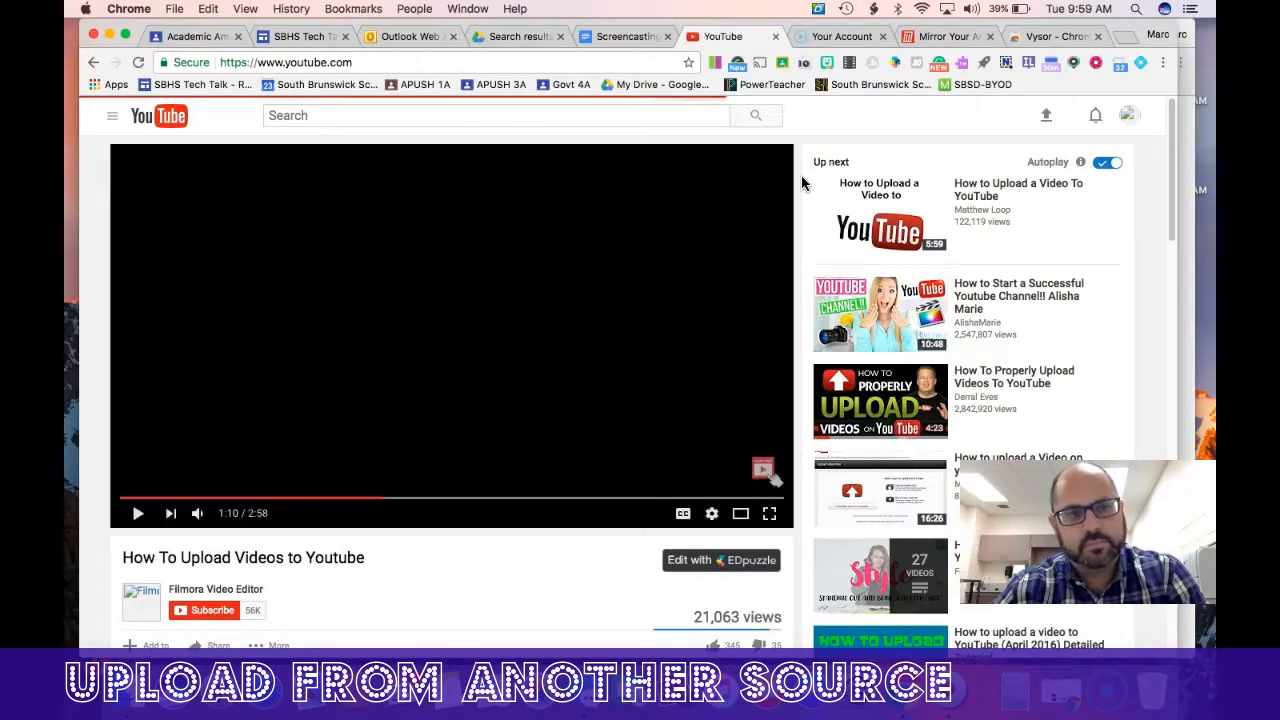
left_click(161, 117)
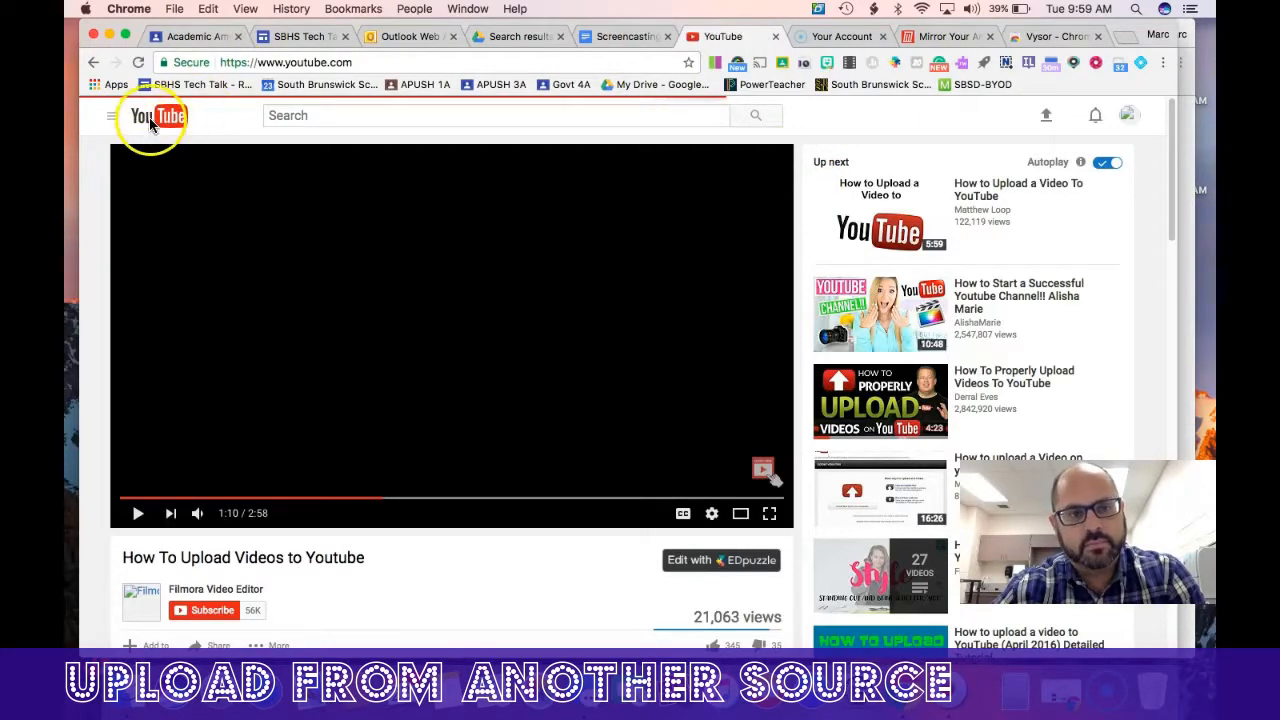
left_click(161, 117)
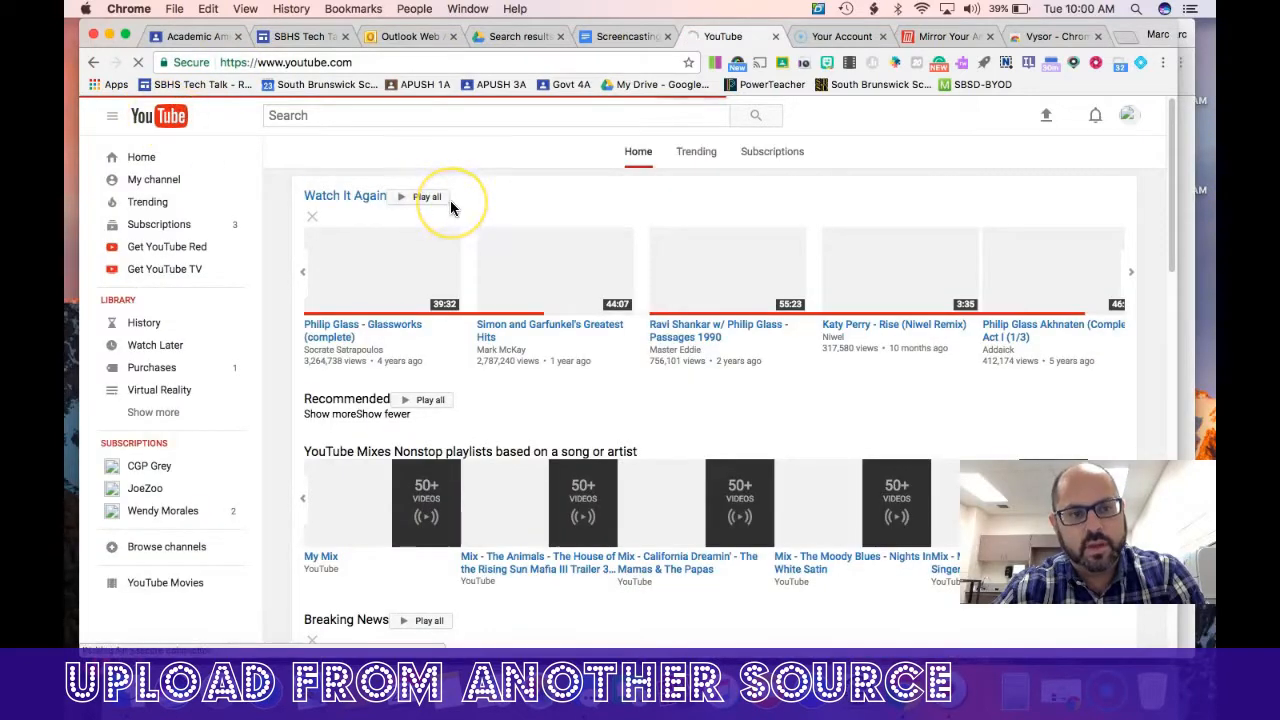
left_click(1045, 121)
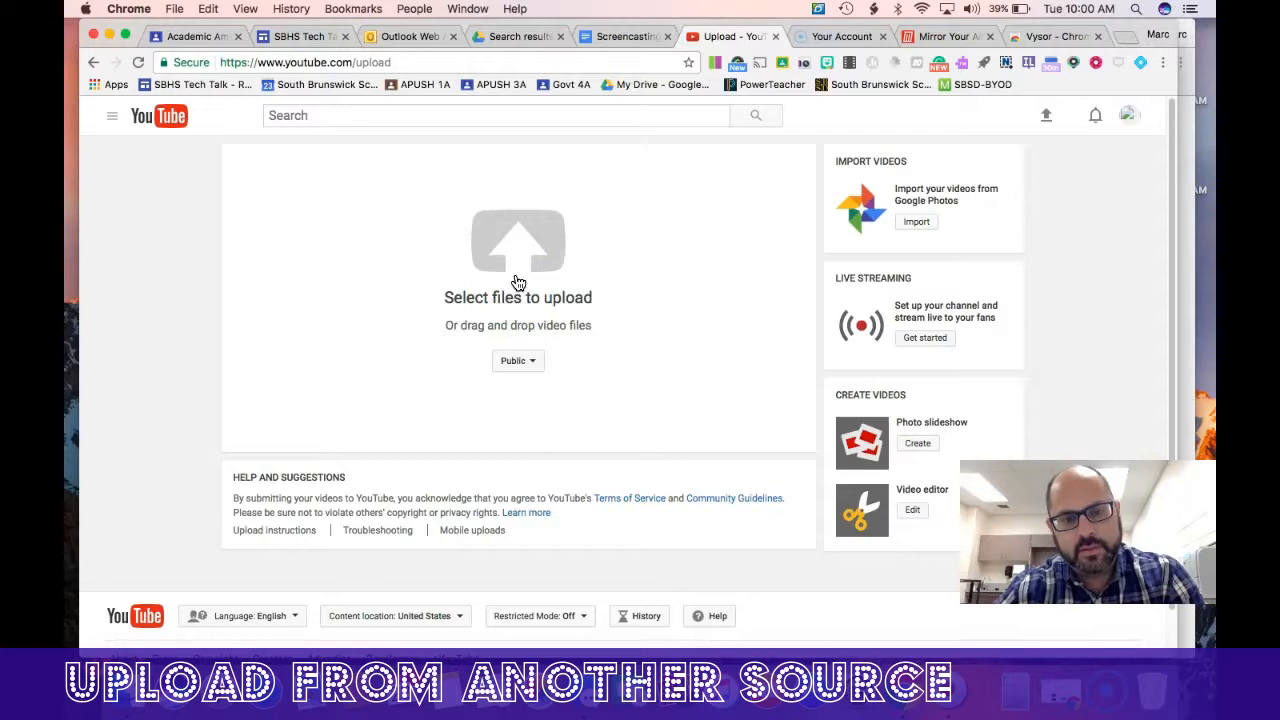
left_click(518, 283)
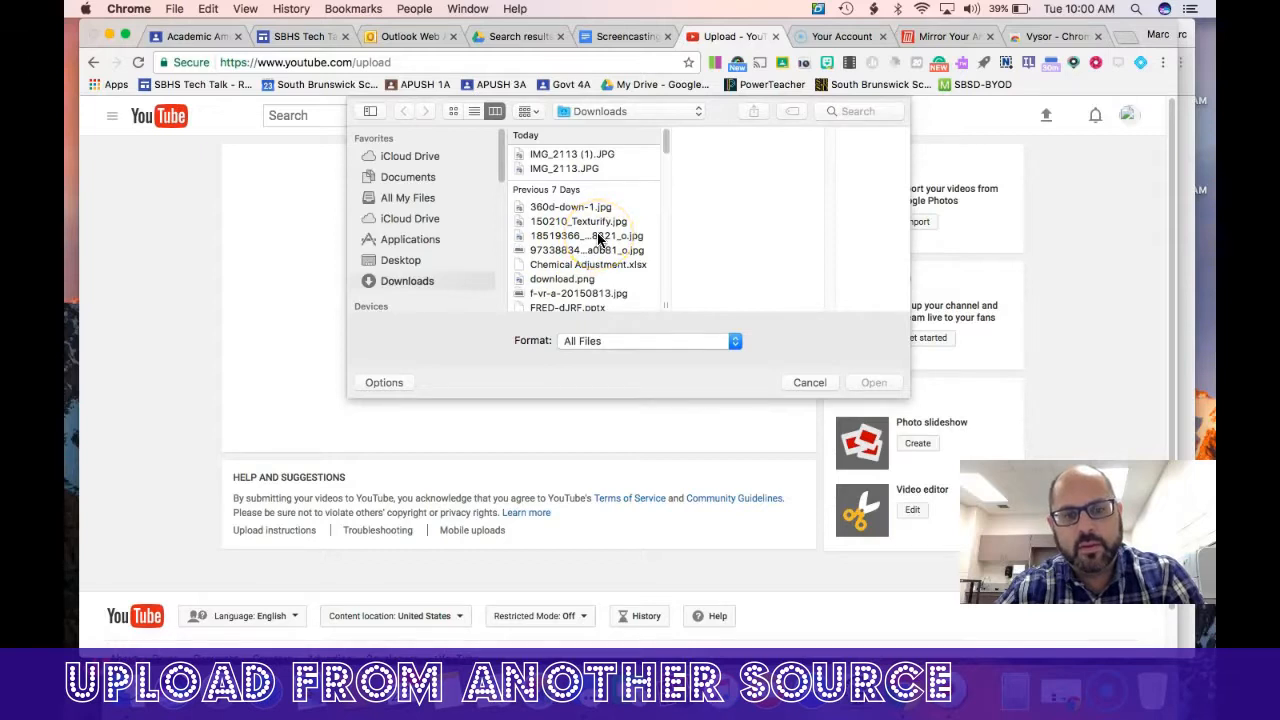
left_click(557, 156)
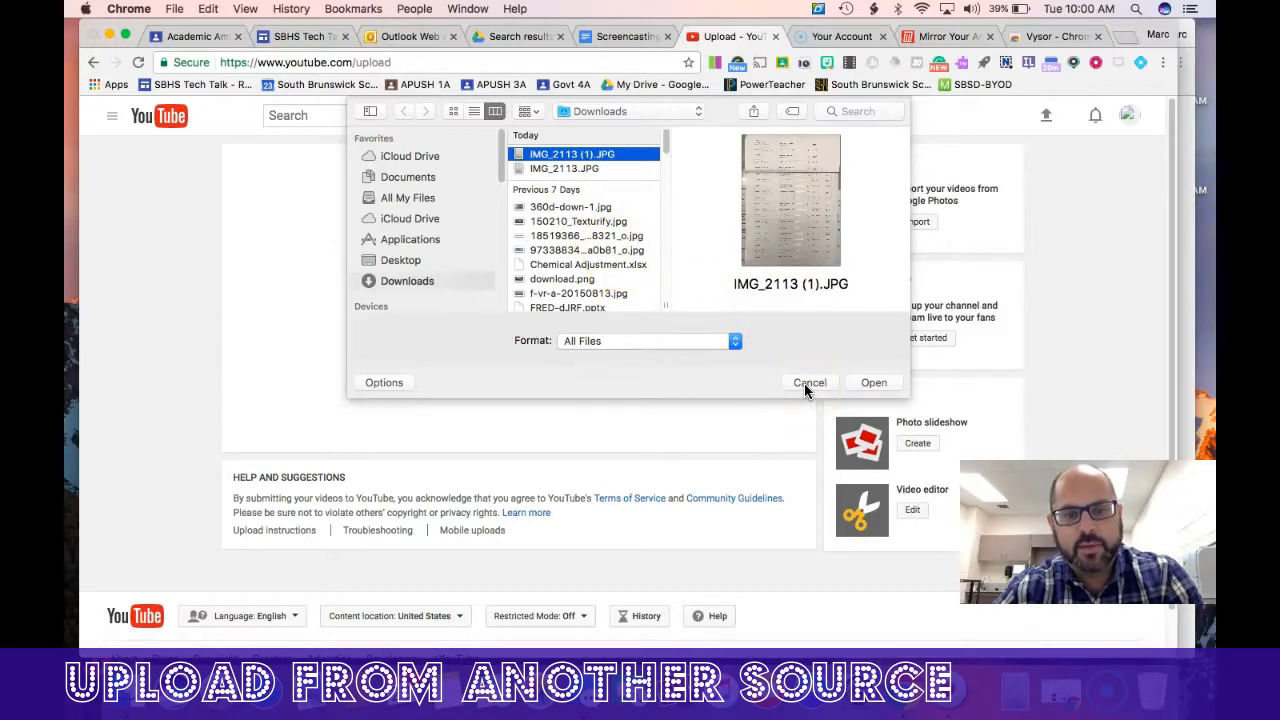
left_click(808, 383)
Step: Examine the Public, Unlisted and Private privacy options for the upload
left_click(511, 363)
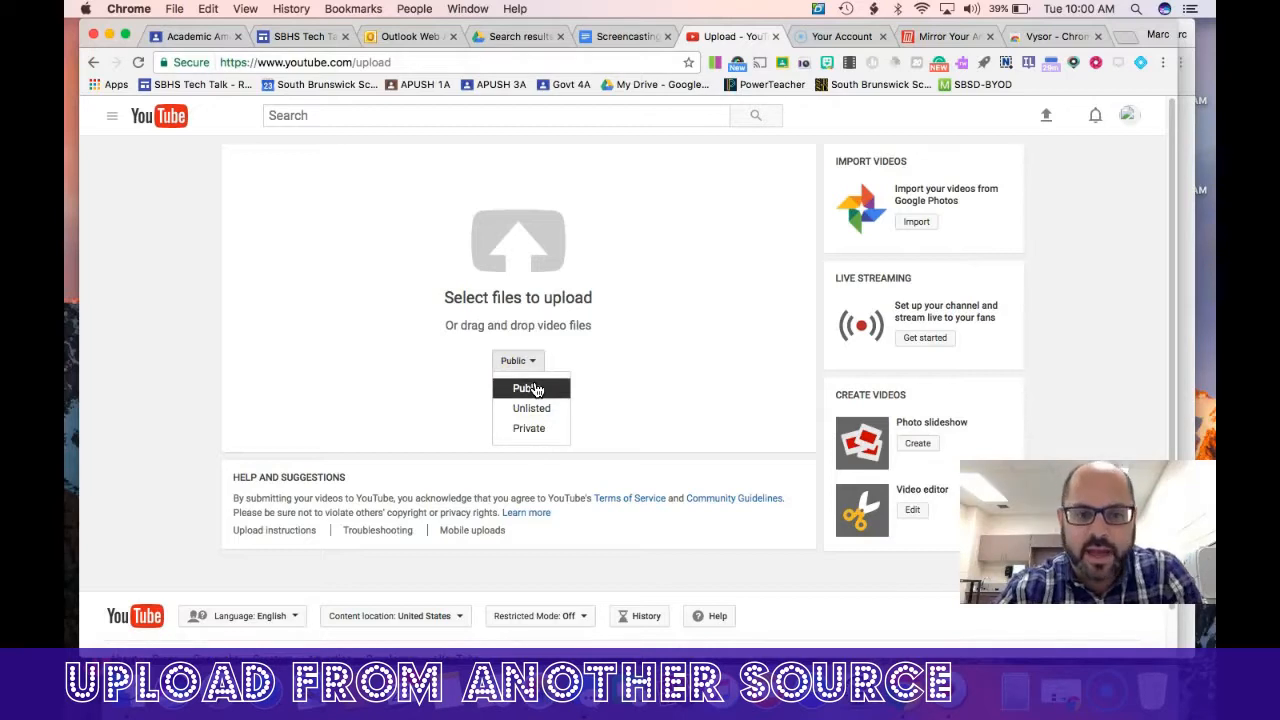
left_click(538, 412)
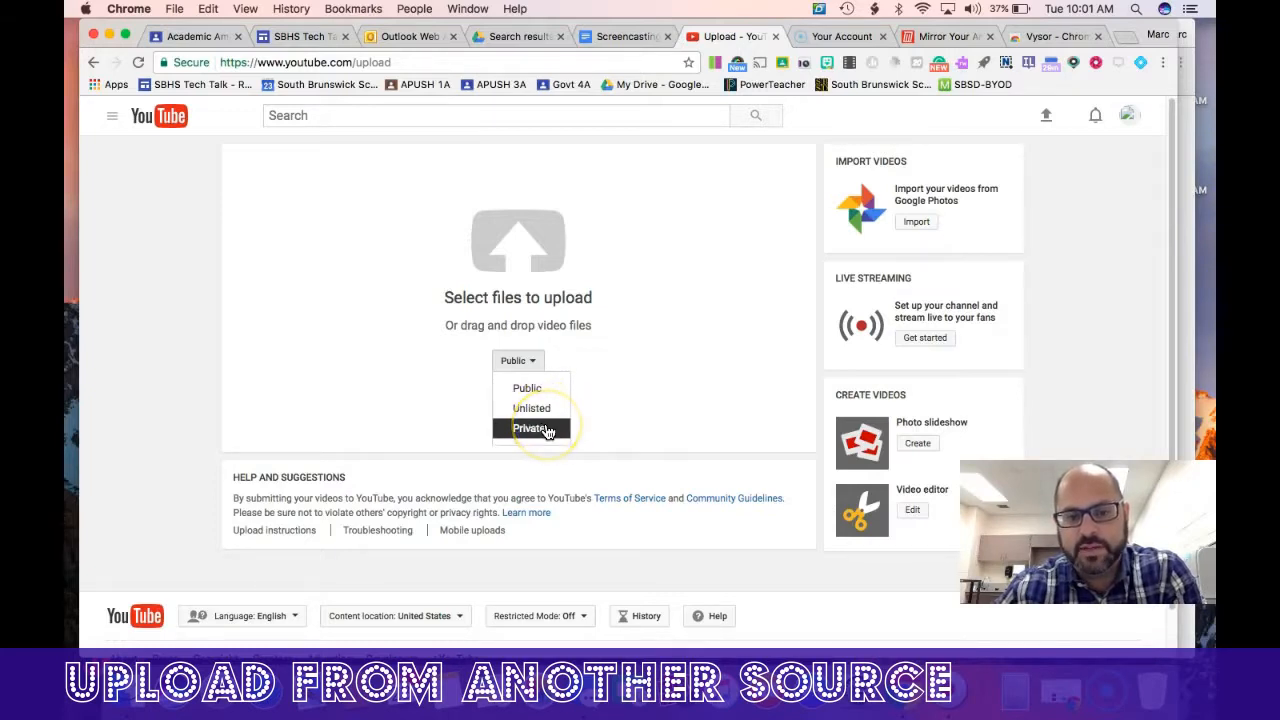
left_click(548, 430)
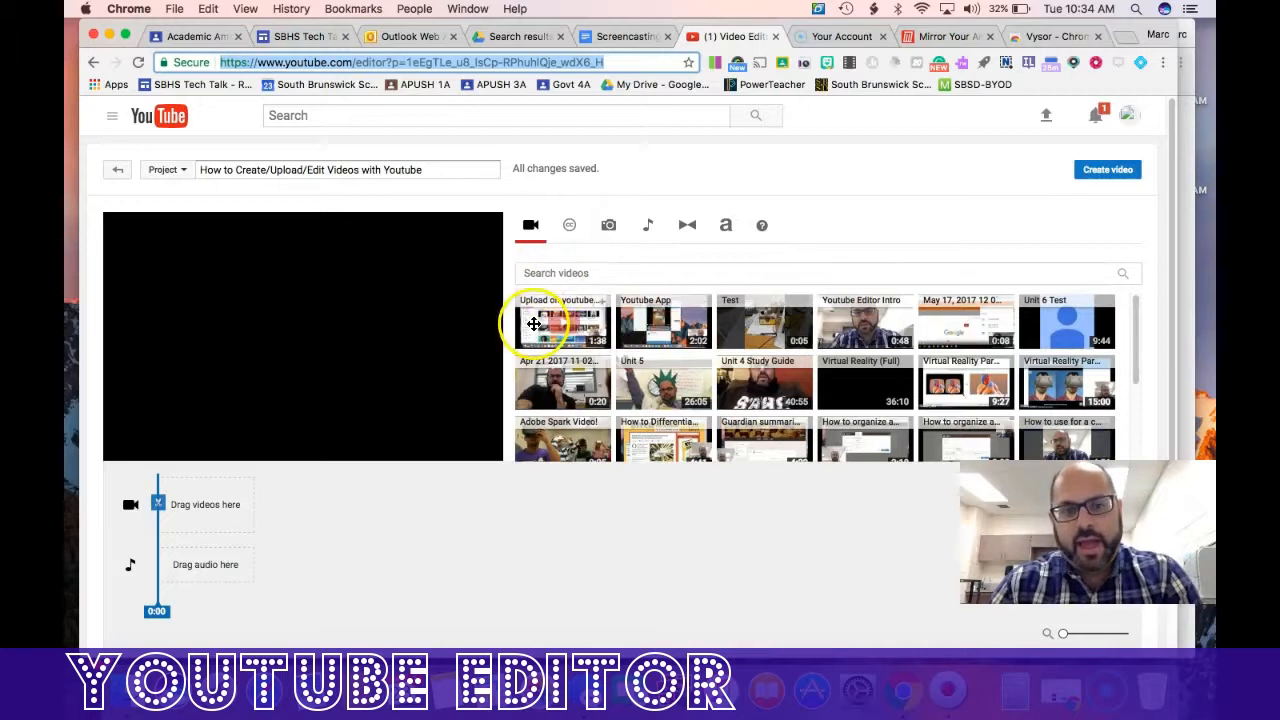
Step: Shorten the page address to youtube.com/editor and load it
scroll(965, 366, "down", 10)
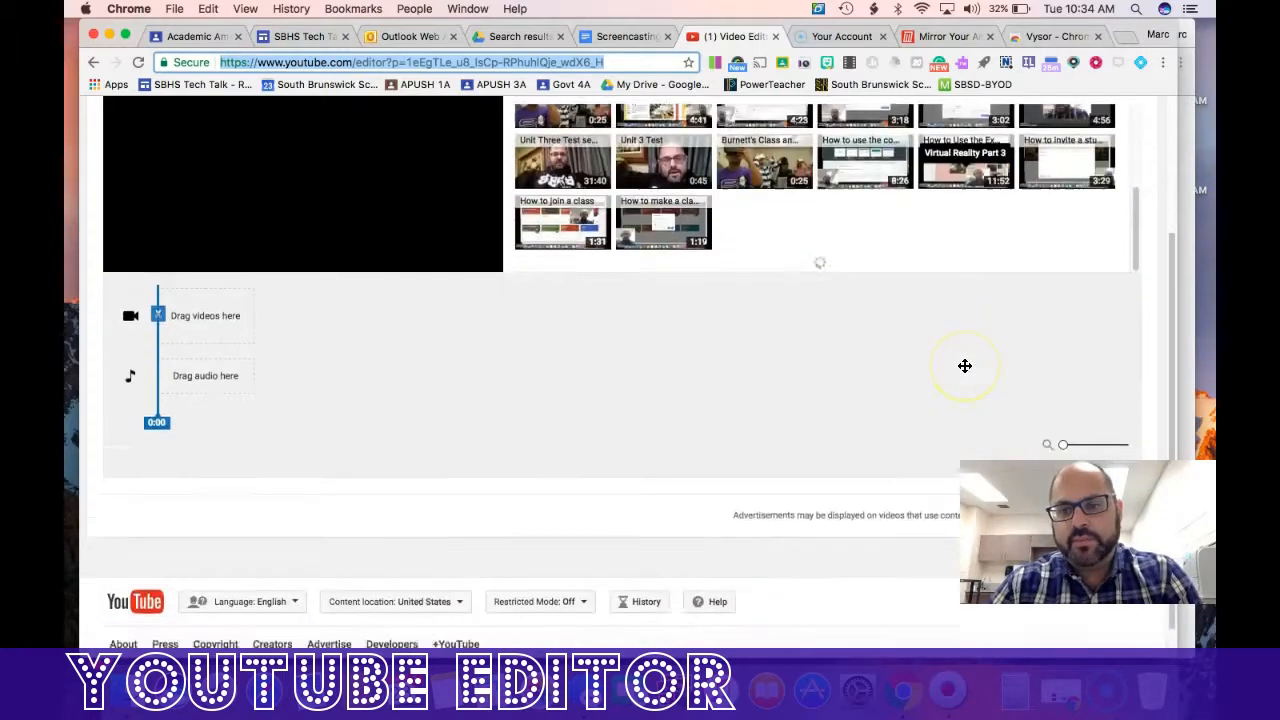
scroll(965, 366, "up", 5)
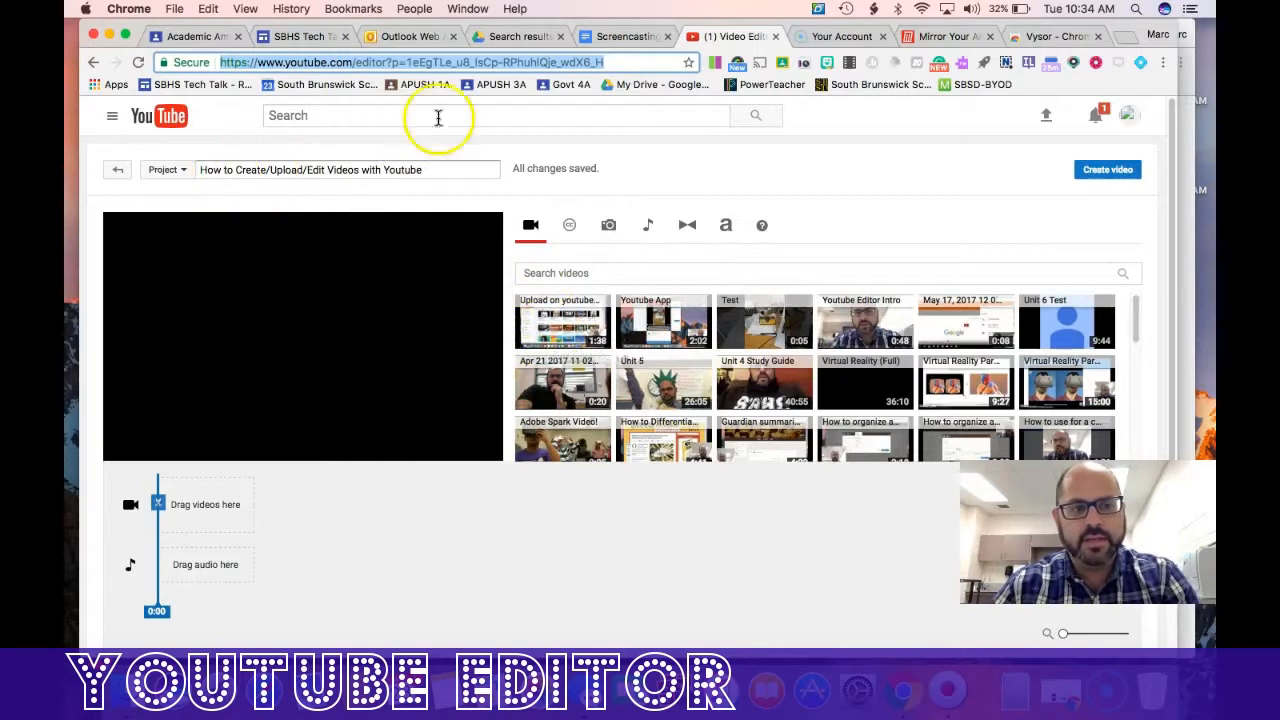
left_click(389, 62)
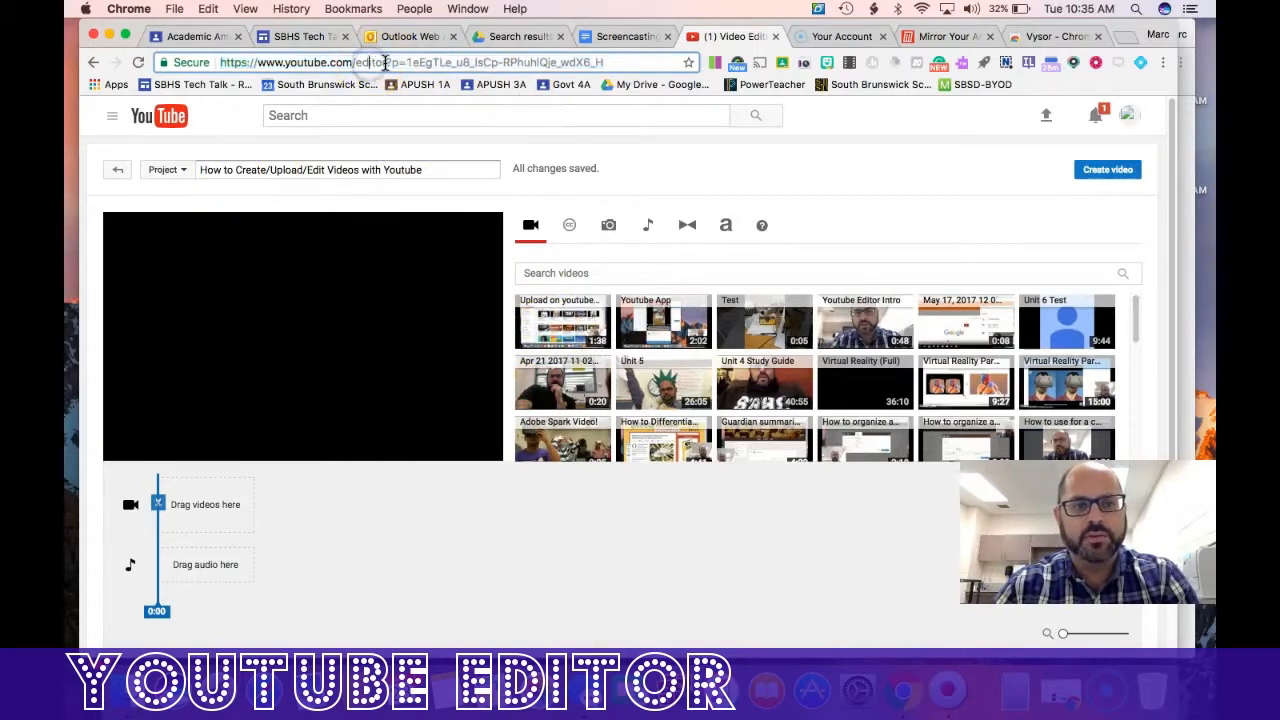
left_click_drag(388, 62, 820, 34)
key("BackSpace")
key("Return")
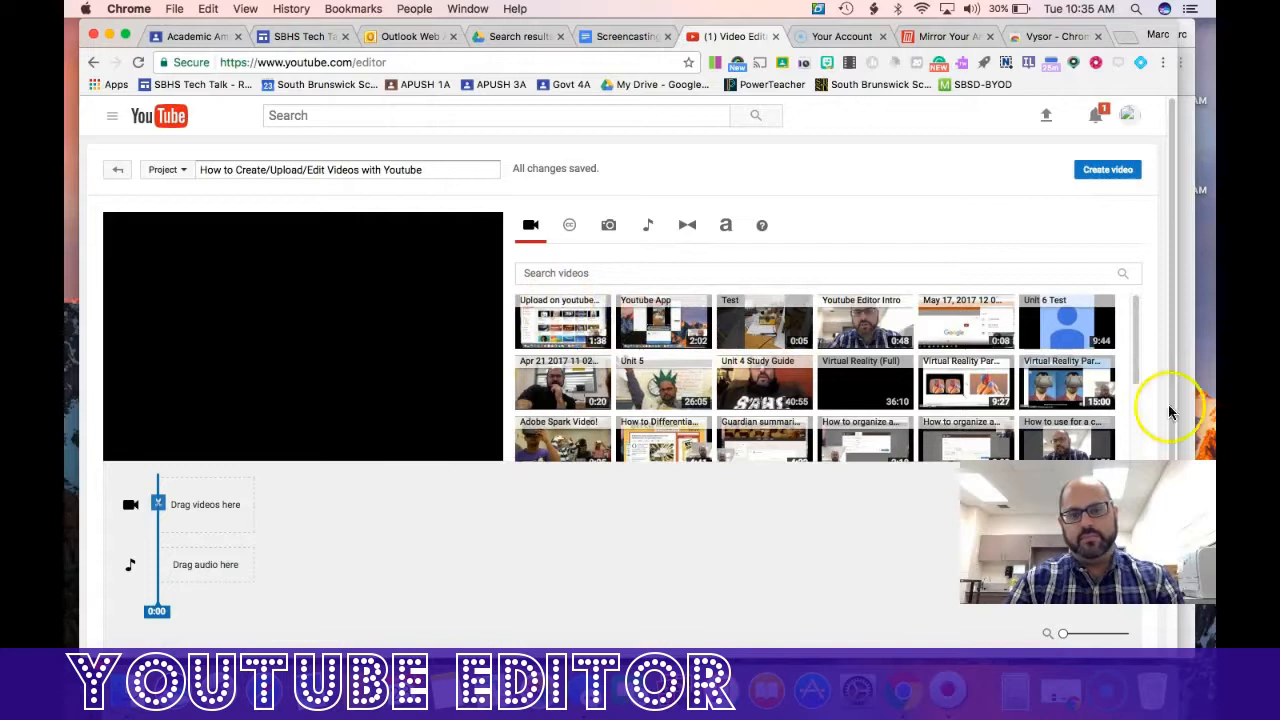
Step: Search the editor's video clips for "youtube" and clear the search text again
left_click(594, 276)
type("youtube")
key("Return")
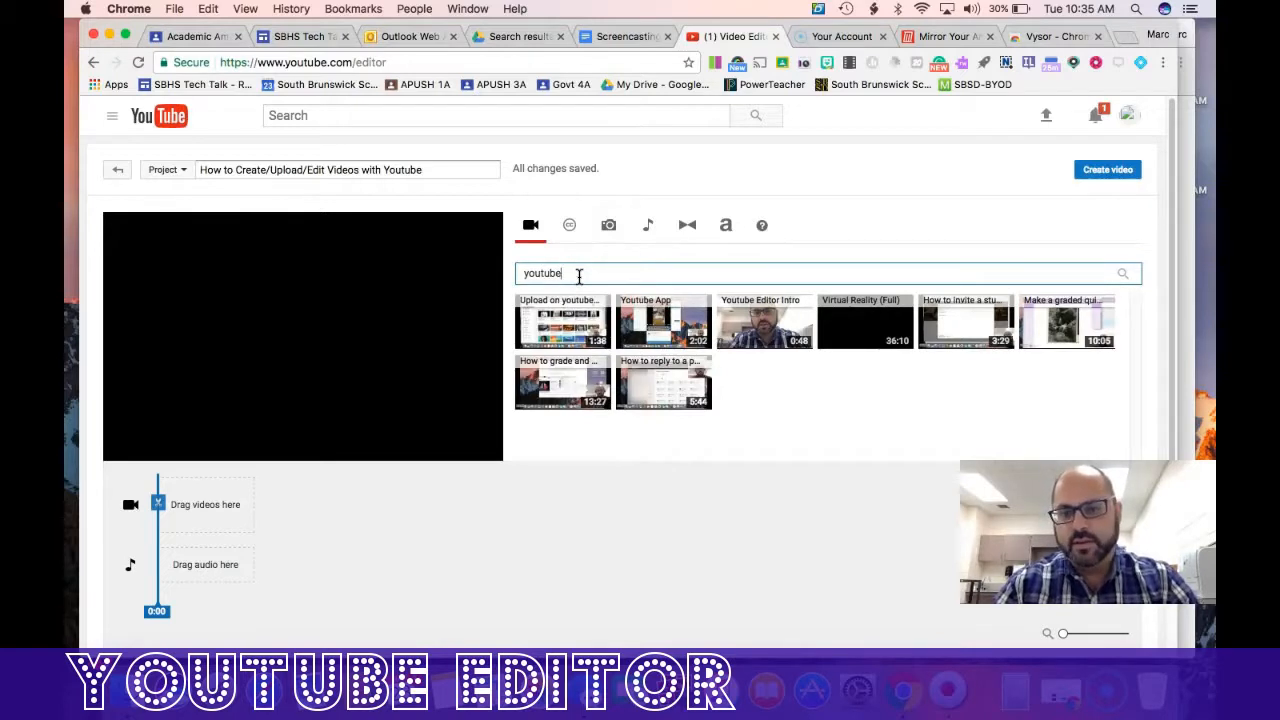
key("BackSpace")
key("BackSpace")
key("BackSpace")
key("BackSpace")
key("BackSpace")
key("BackSpace")
key("BackSpace")
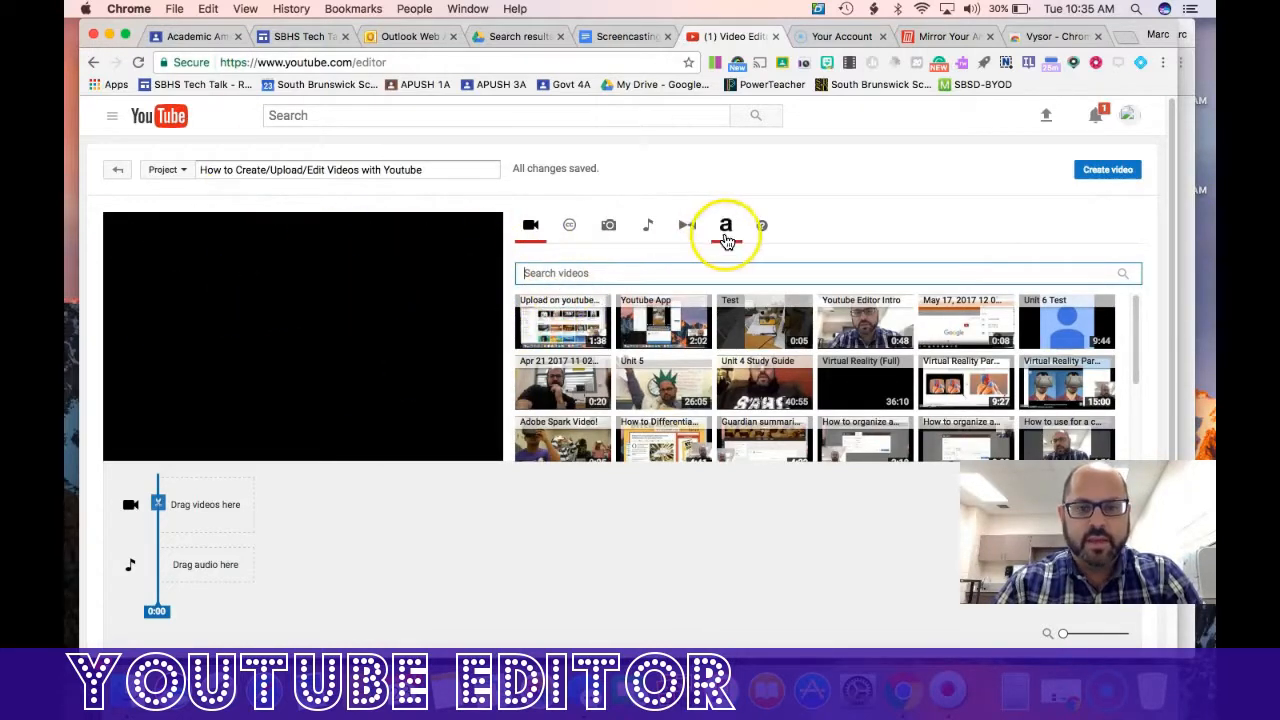
Step: Look through the editor's Creative Commons, photo, audio, transition, title and help sections, and return to the video clips
left_click(566, 228)
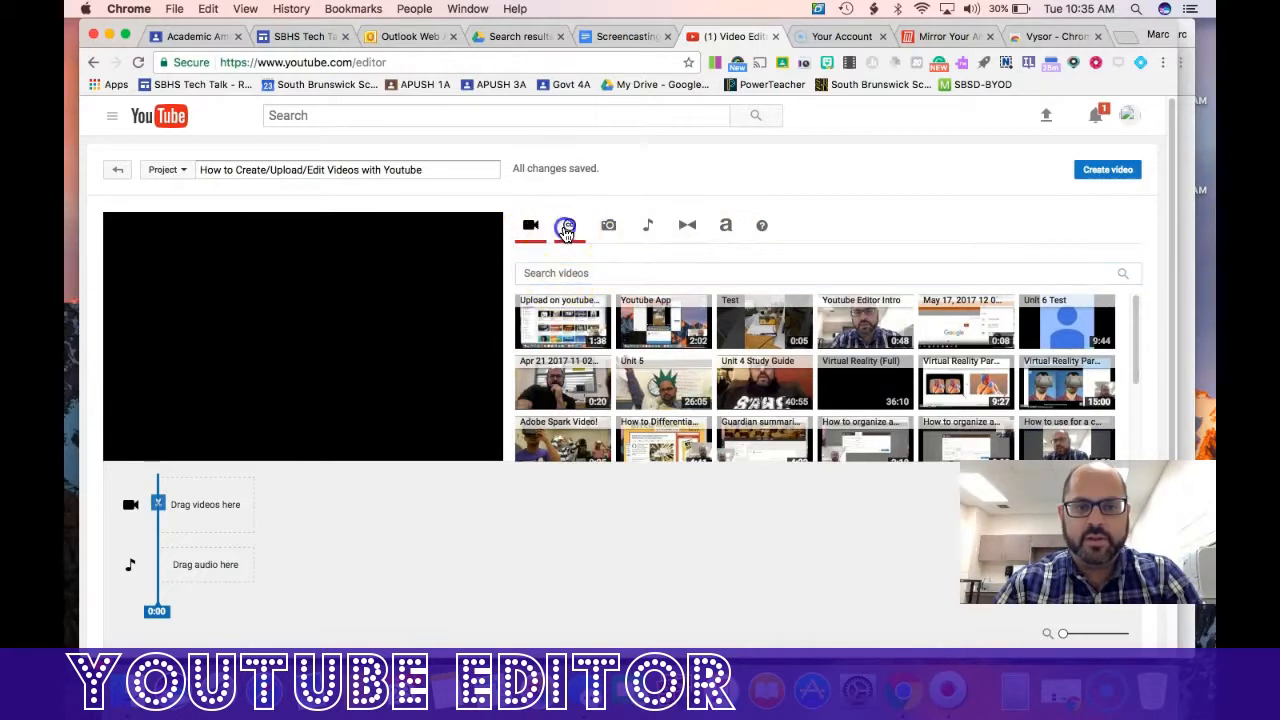
left_click(608, 225)
left_click(648, 225)
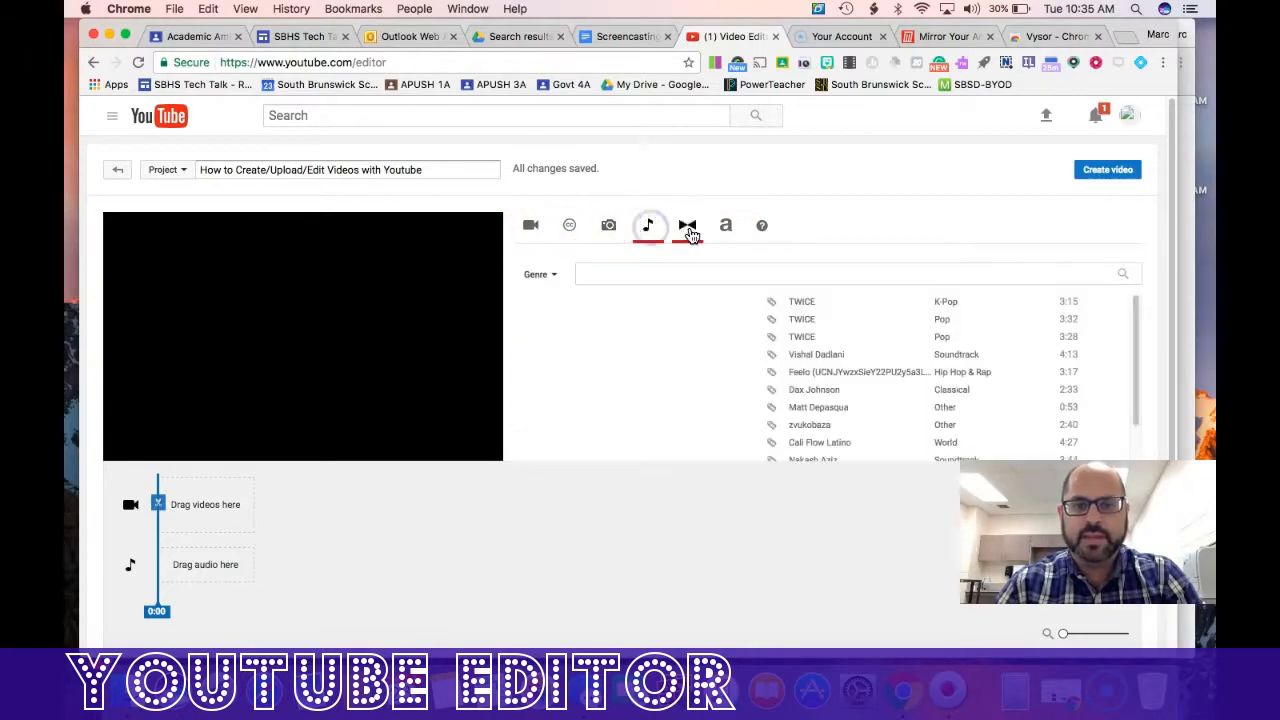
left_click(687, 226)
left_click(726, 226)
left_click(762, 226)
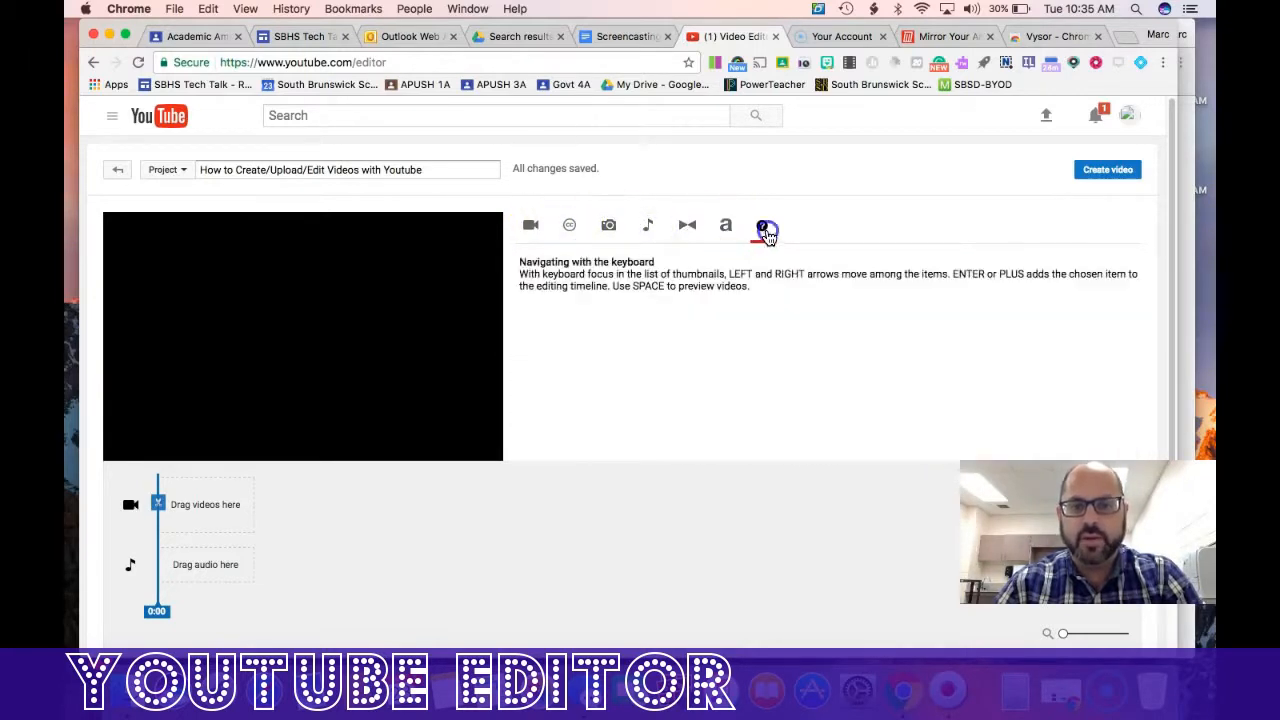
left_click(531, 228)
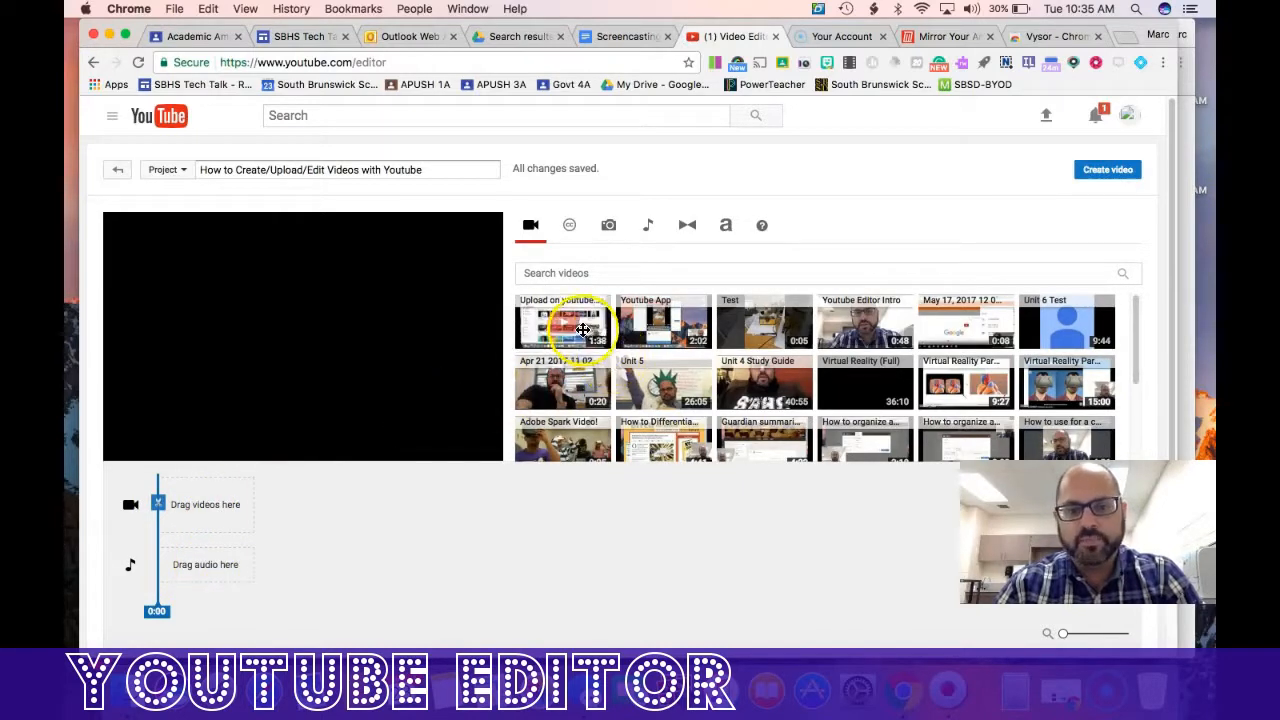
Step: Add the Youtube Editor Intro clip to the empty video track and mute its preview
left_click_drag(857, 322, 217, 497)
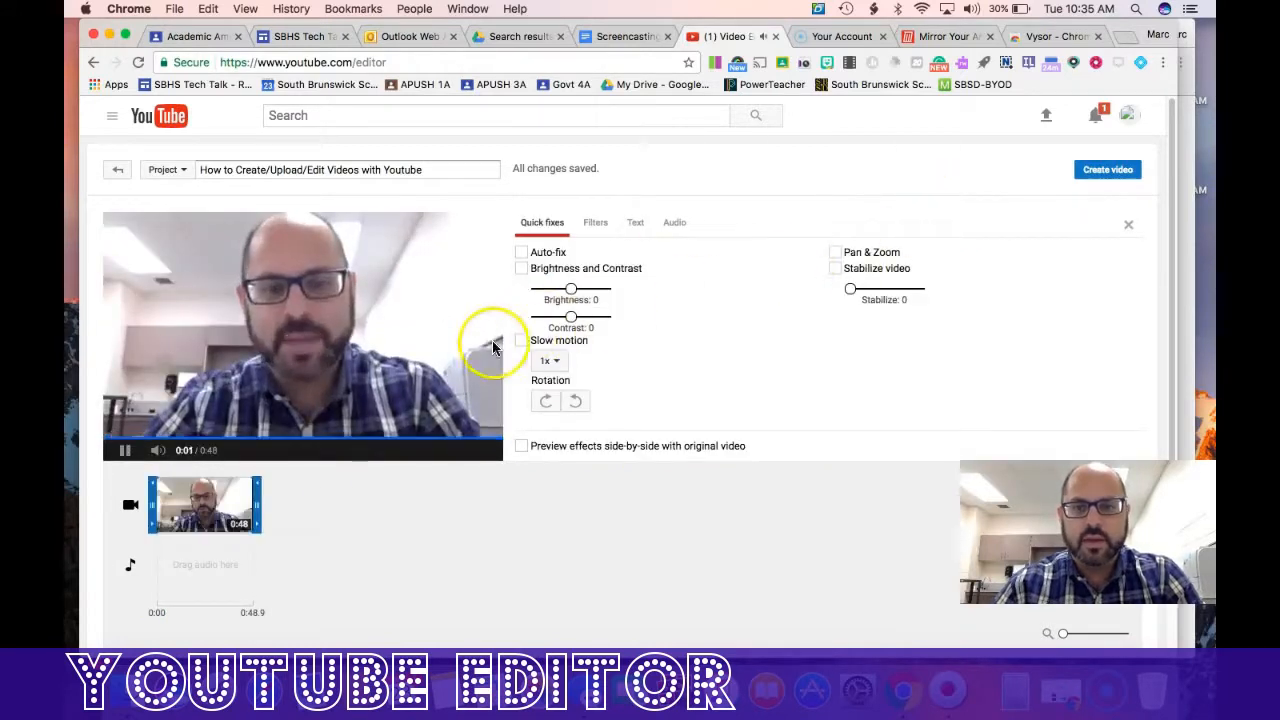
left_click(161, 452)
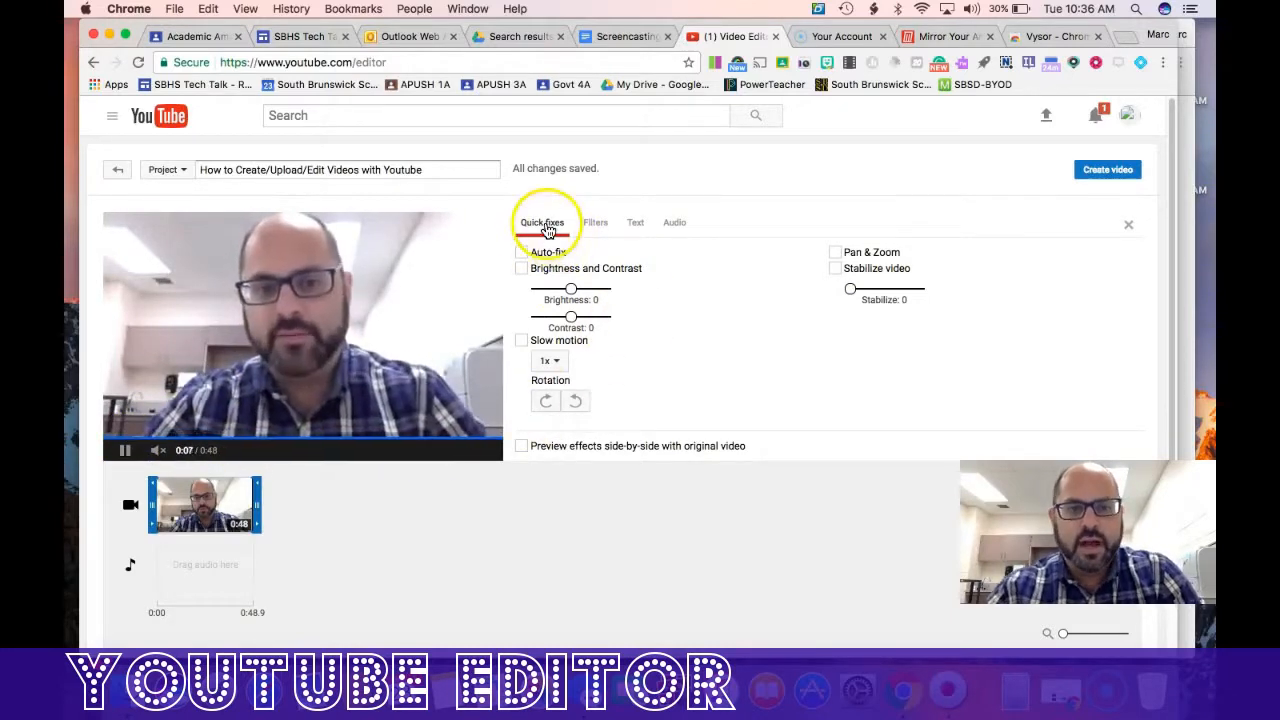
Step: Enable Auto-fix for the Youtube Editor Intro clip and look through the available filters
left_click(522, 254)
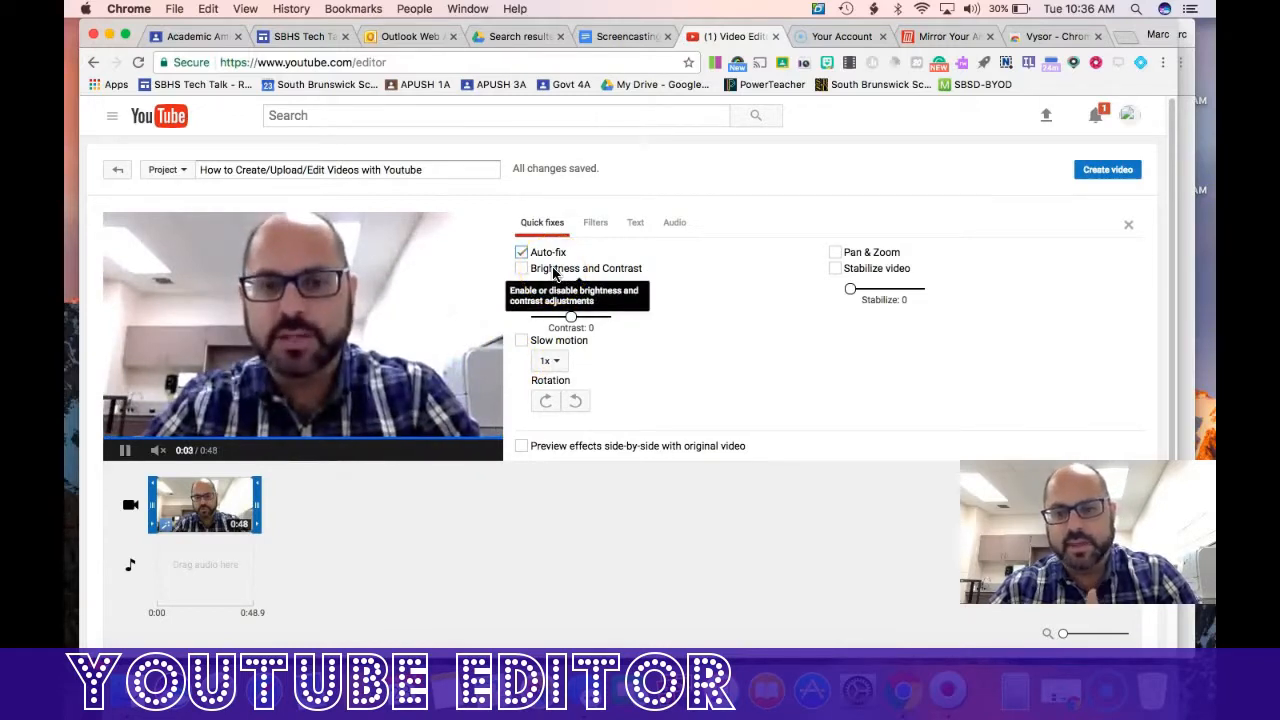
left_click(596, 224)
scroll(1032, 334, "down", 10)
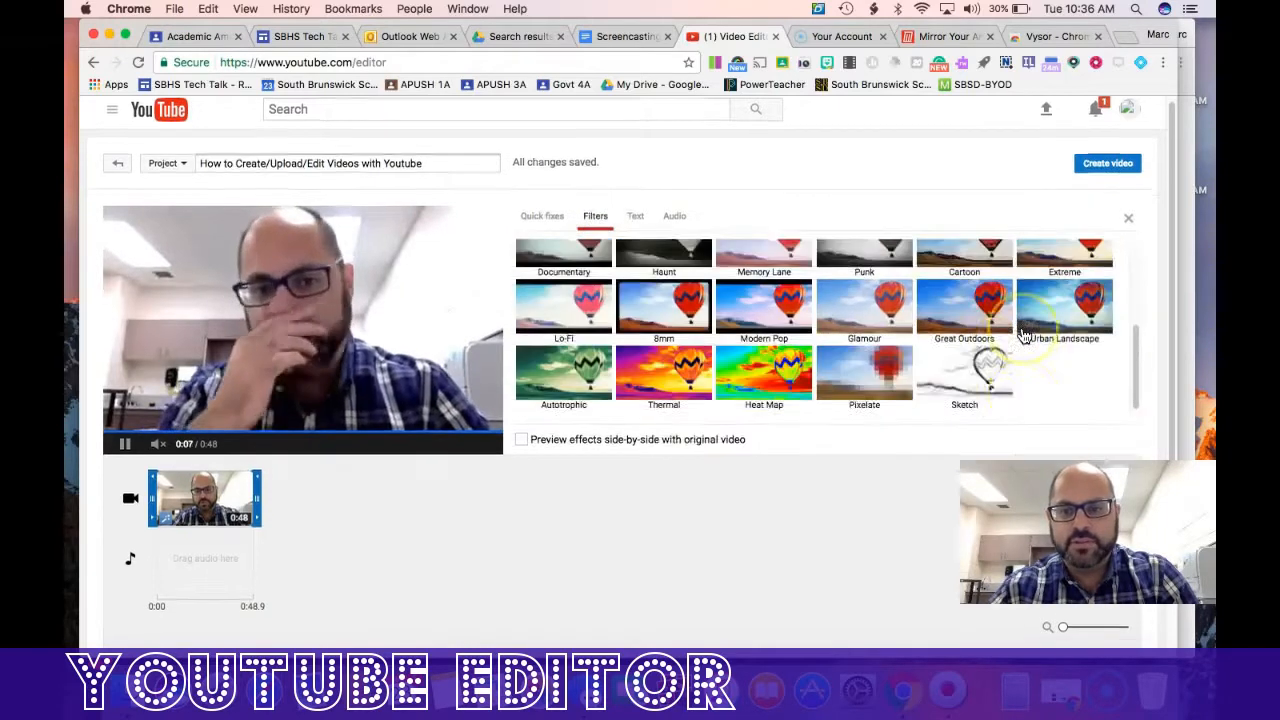
scroll(1022, 335, "up", 6)
scroll(1024, 335, "up", 3)
Step: Replace the clip's placeholder overlay text with "Intro"
left_click(628, 234)
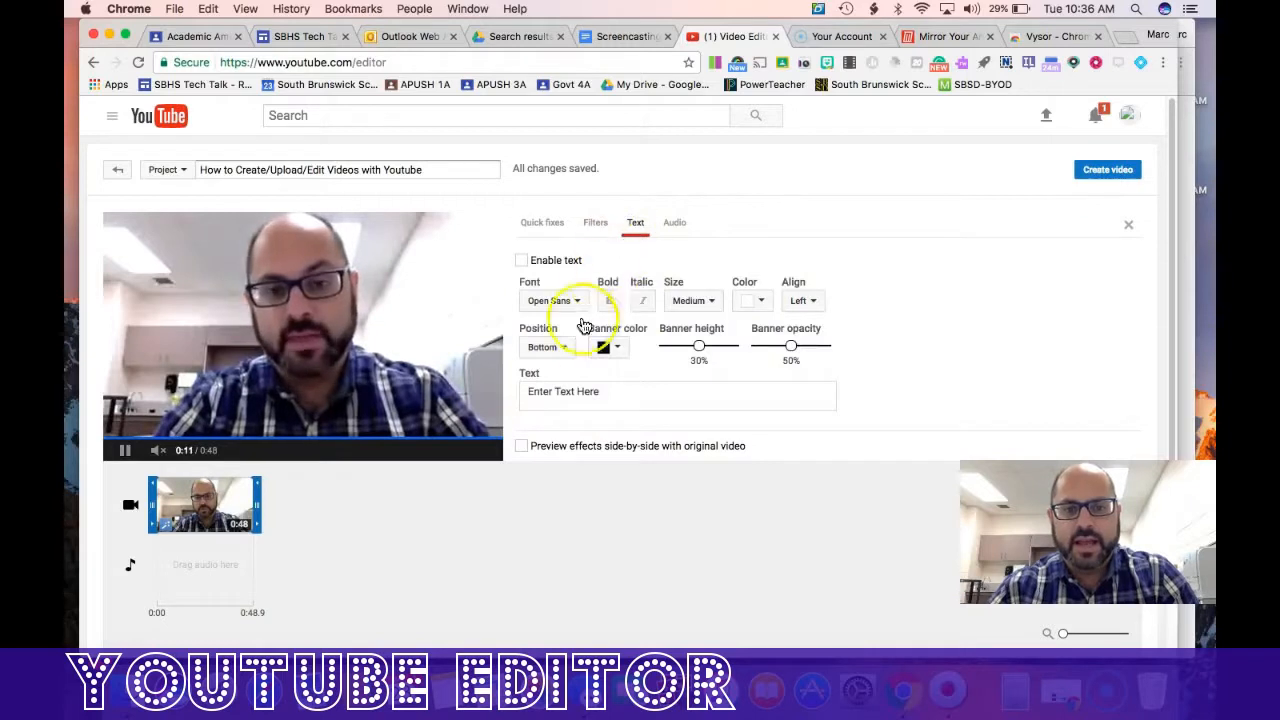
double_click(592, 393)
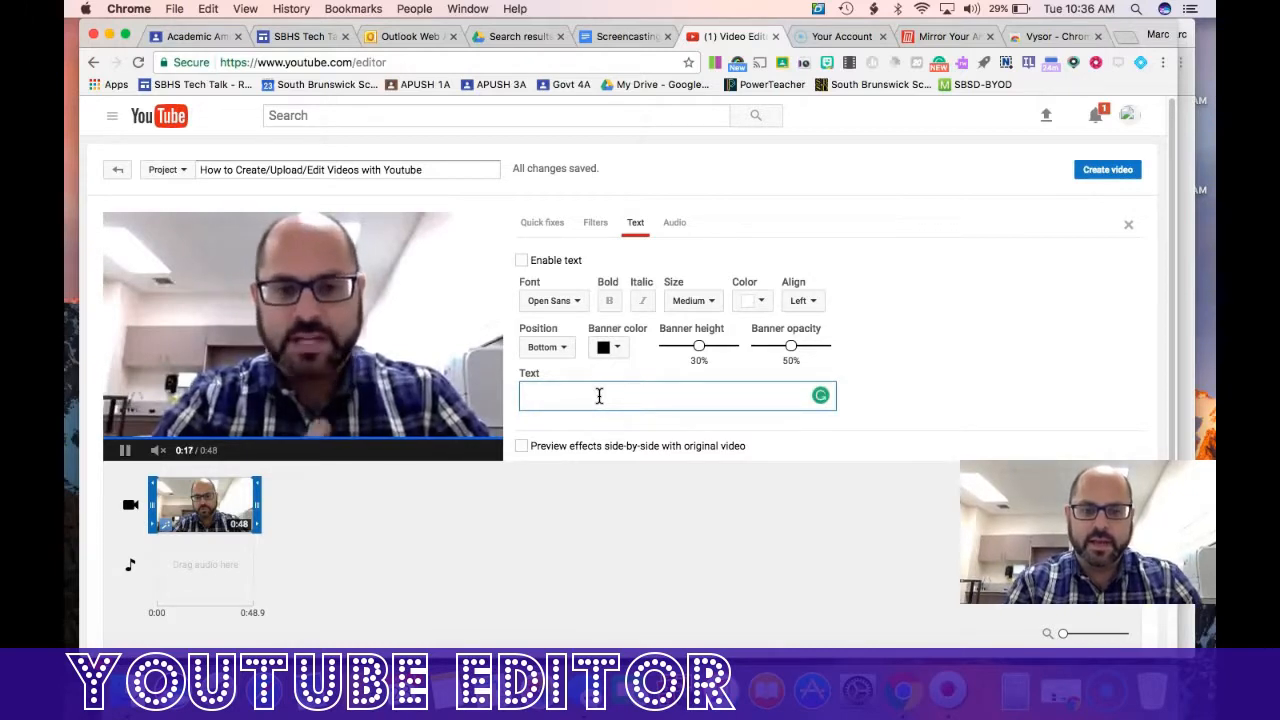
type("Y")
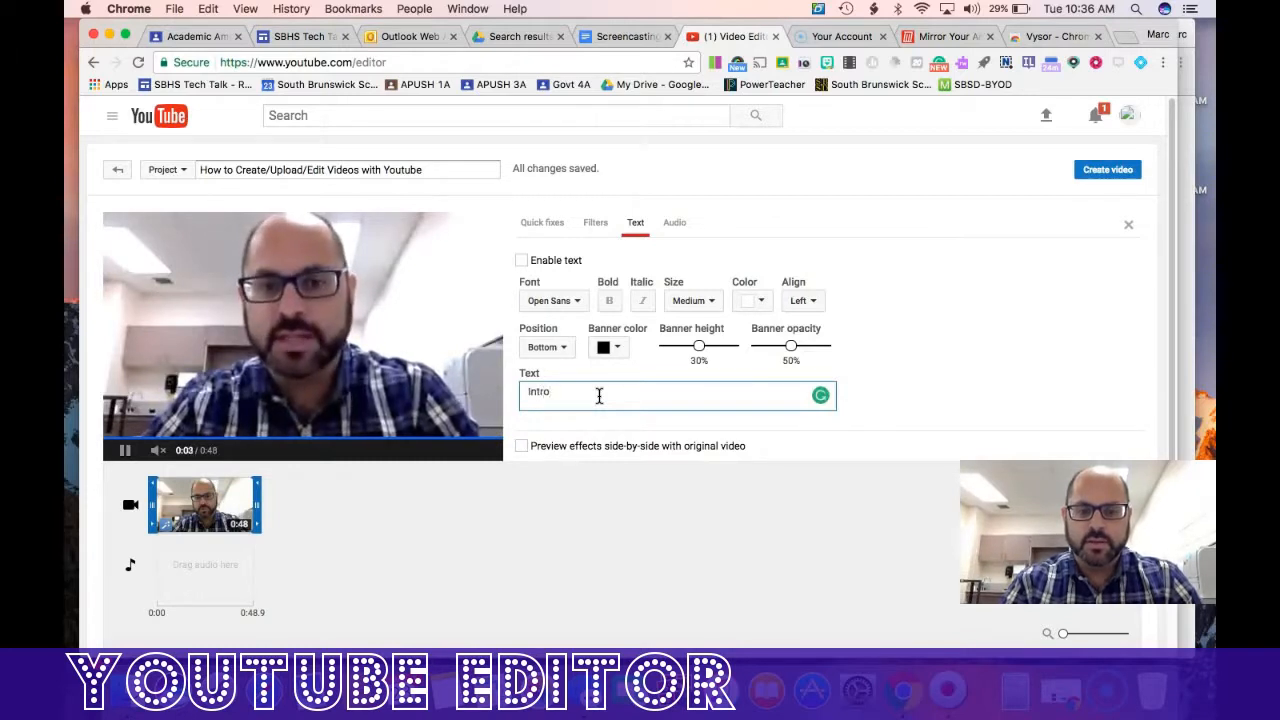
key("Return")
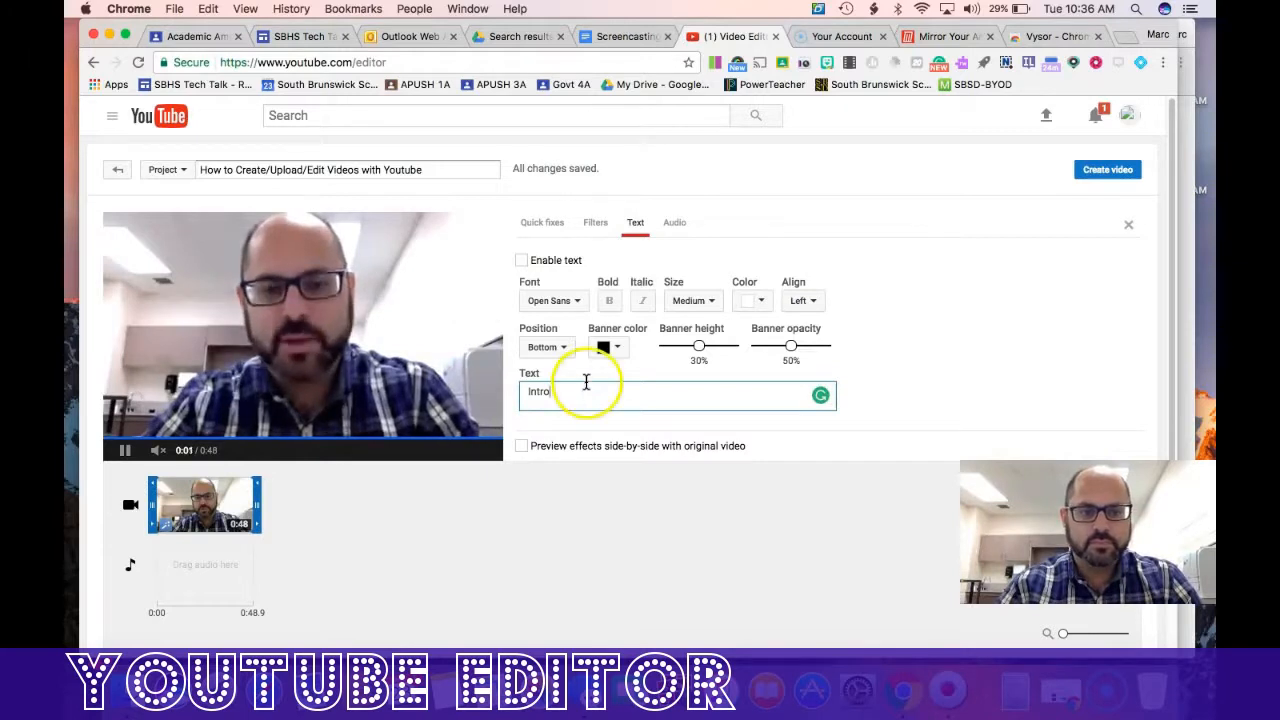
Step: Set the text position to Center and the banner color to gray
left_click(545, 347)
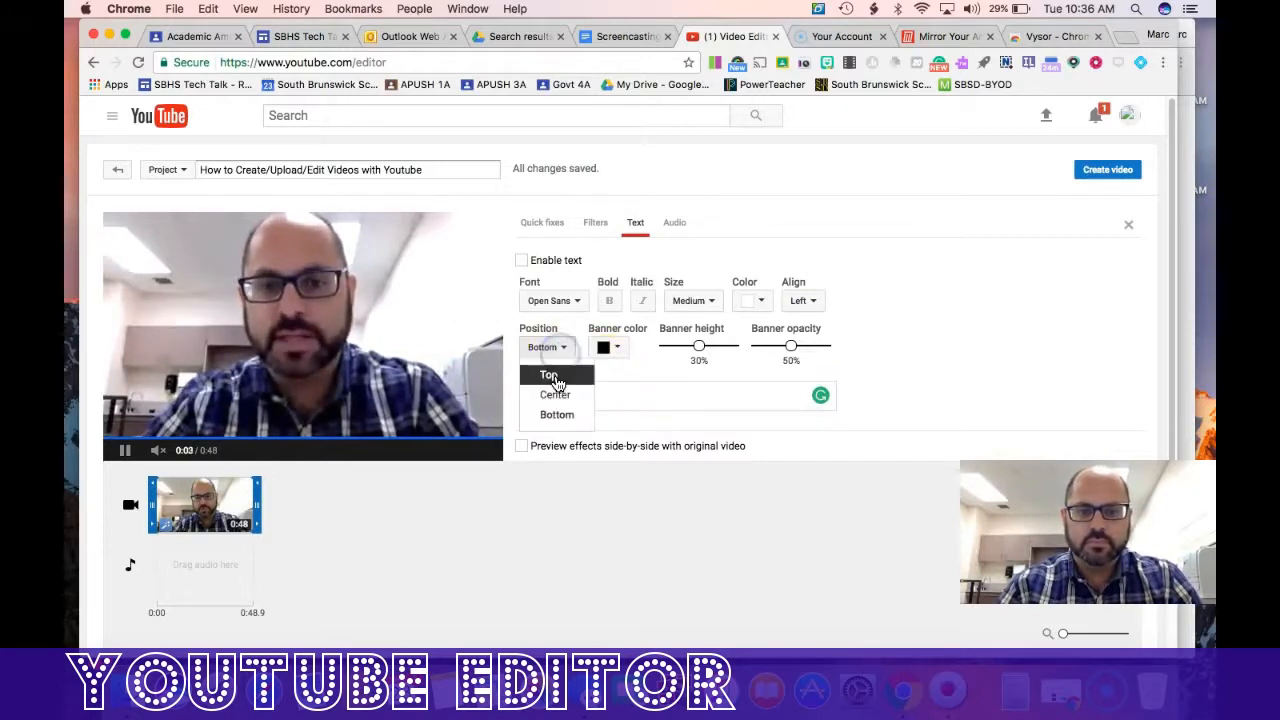
left_click(556, 378)
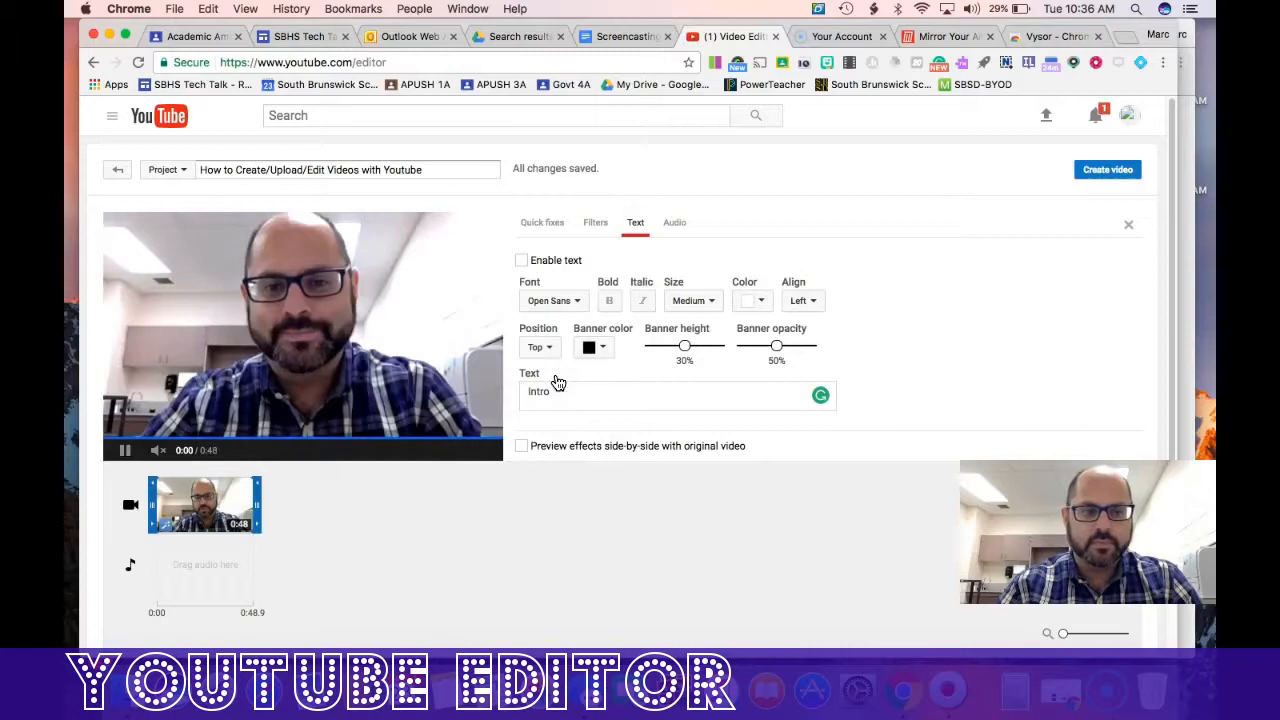
left_click(548, 347)
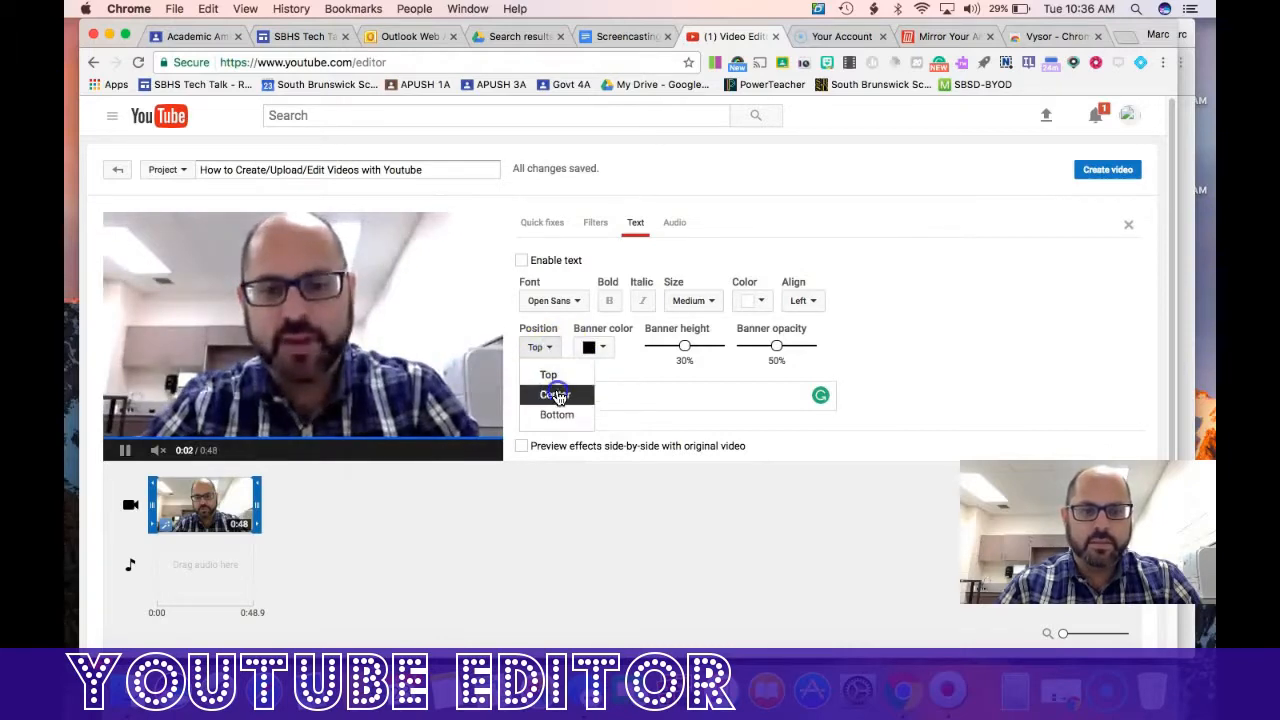
left_click(556, 394)
left_click(612, 350)
left_click(652, 382)
left_click(579, 388)
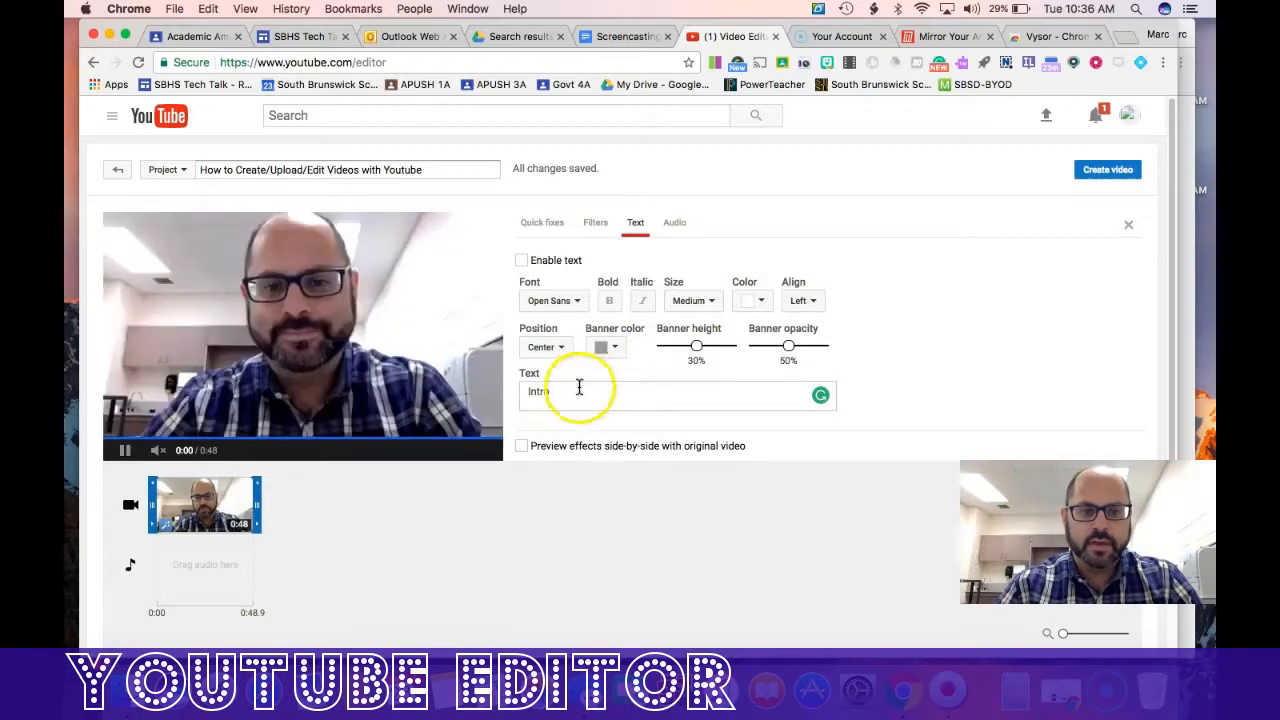
Step: Enable the text overlay on the Intro clip and set its position to Bottom
left_click(554, 391)
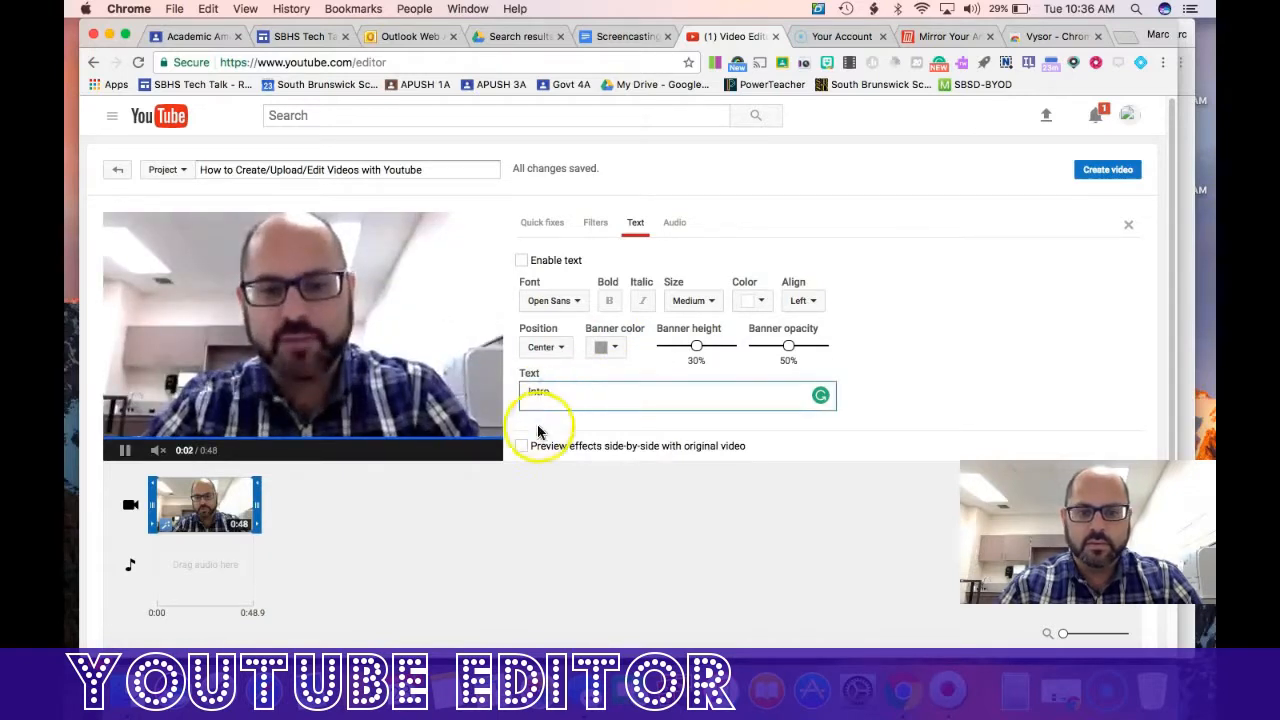
left_click(522, 260)
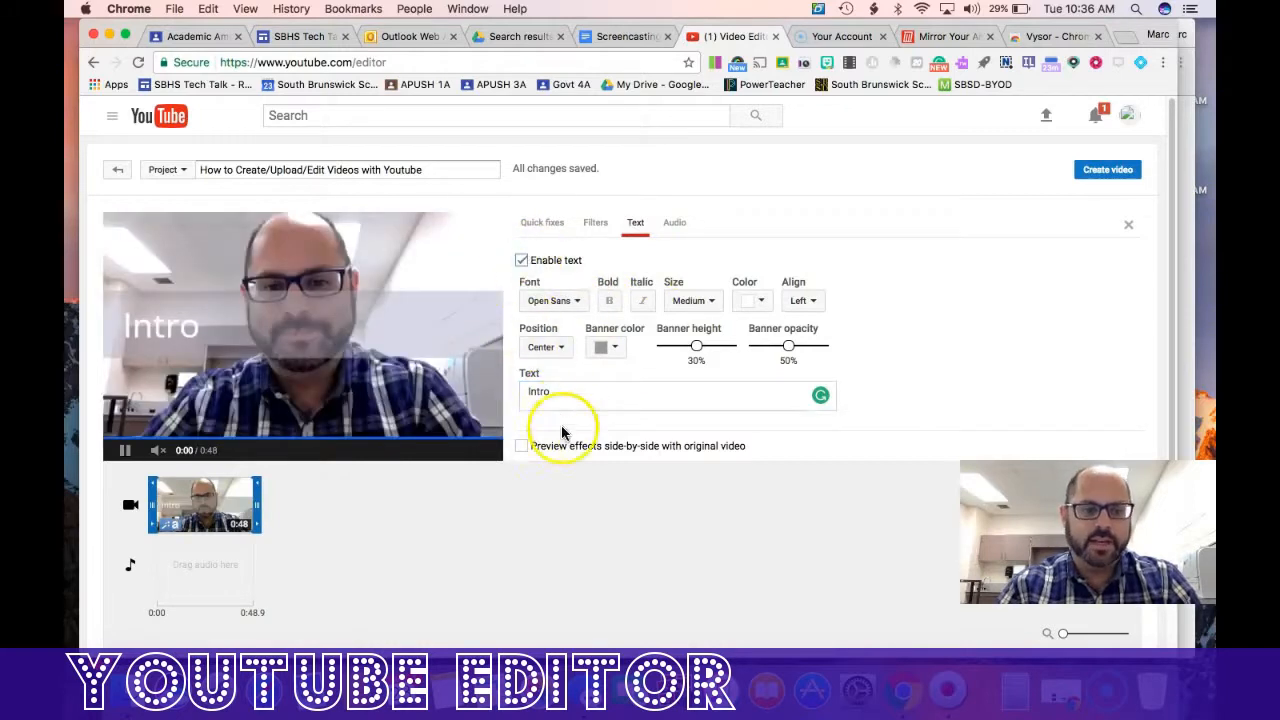
left_click(543, 347)
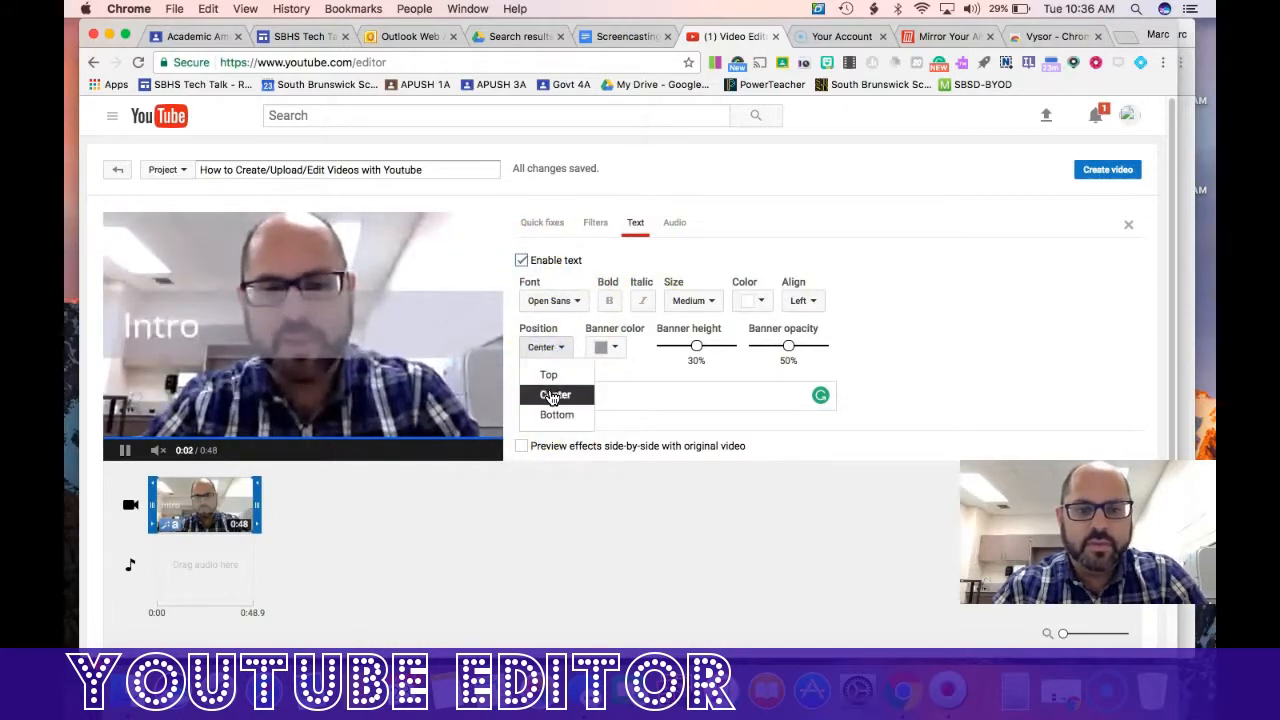
left_click(553, 414)
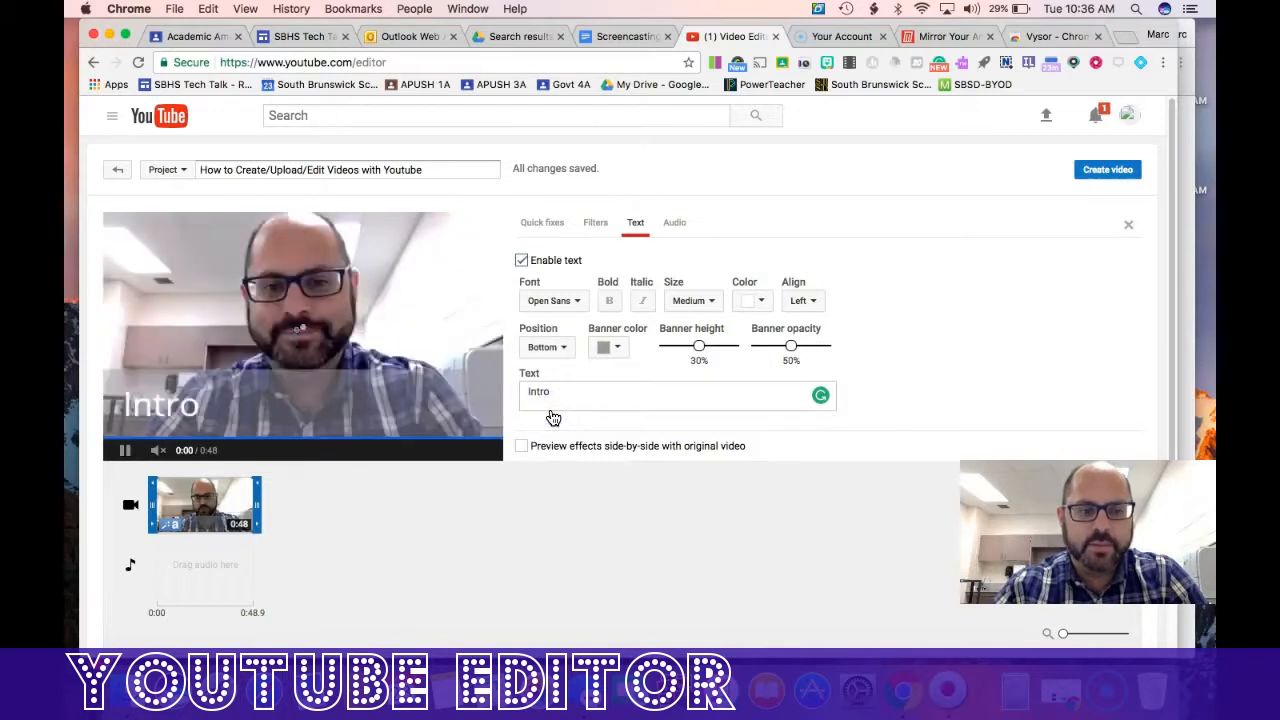
Step: Set the text banner color to red, its height to 10% and its opacity to 20%
left_click(622, 347)
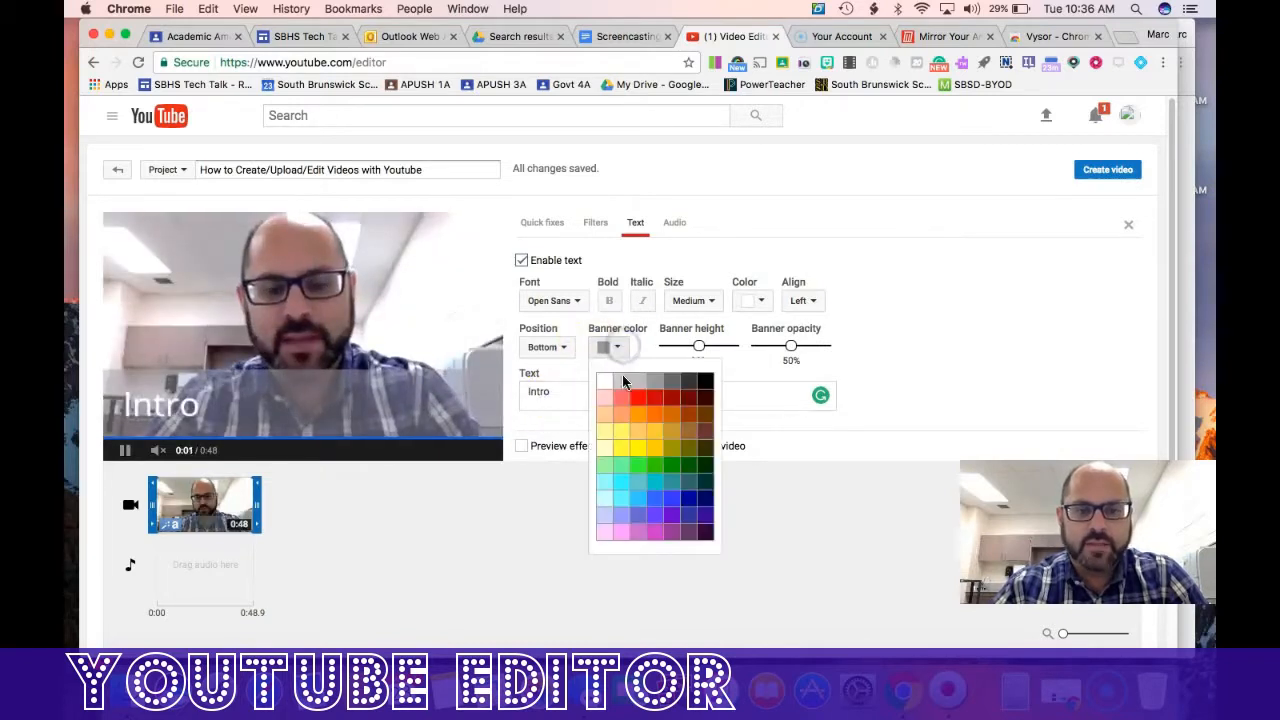
left_click(636, 401)
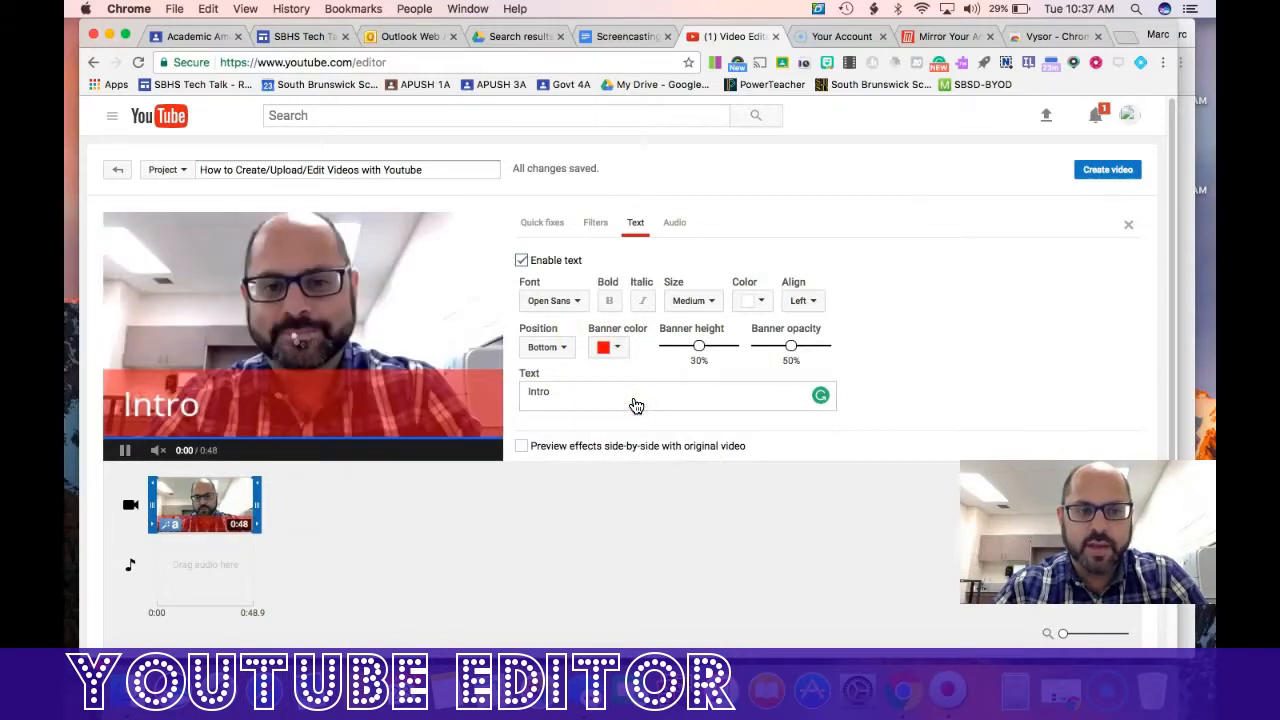
left_click(678, 348)
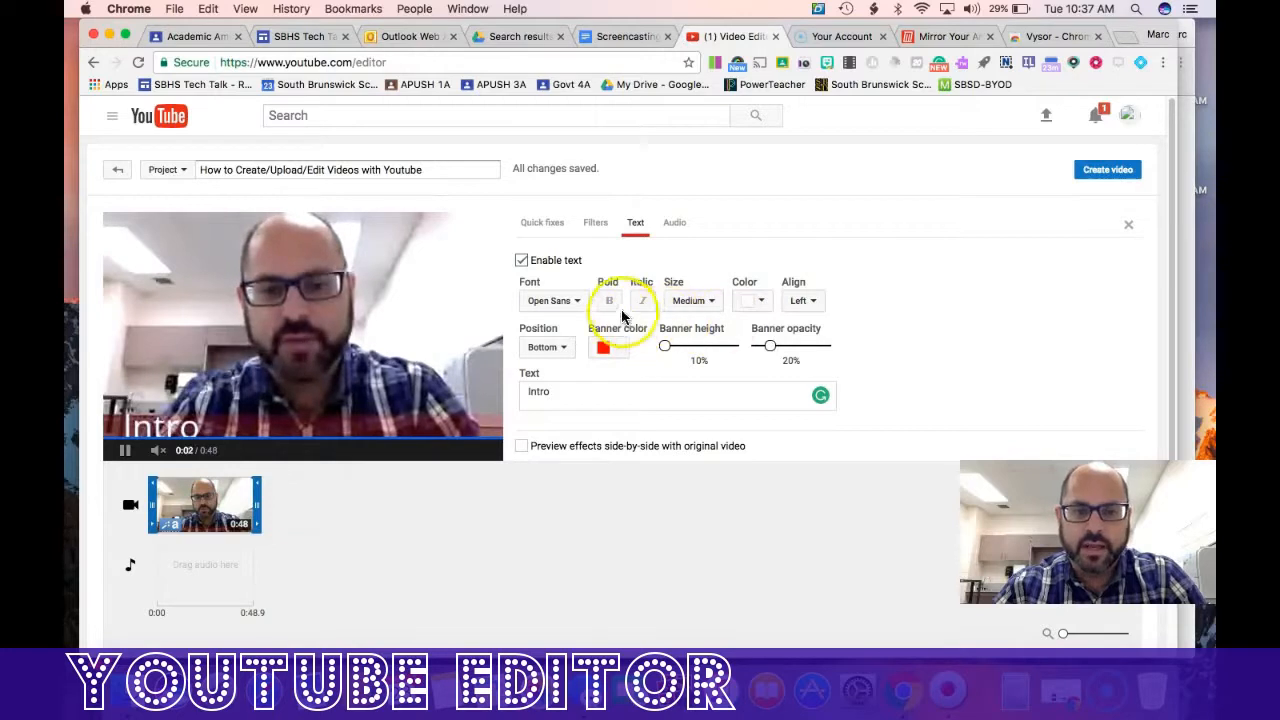
Step: Browse the available fonts and set the overlay text font to Budmo Jigglish
left_click(568, 300)
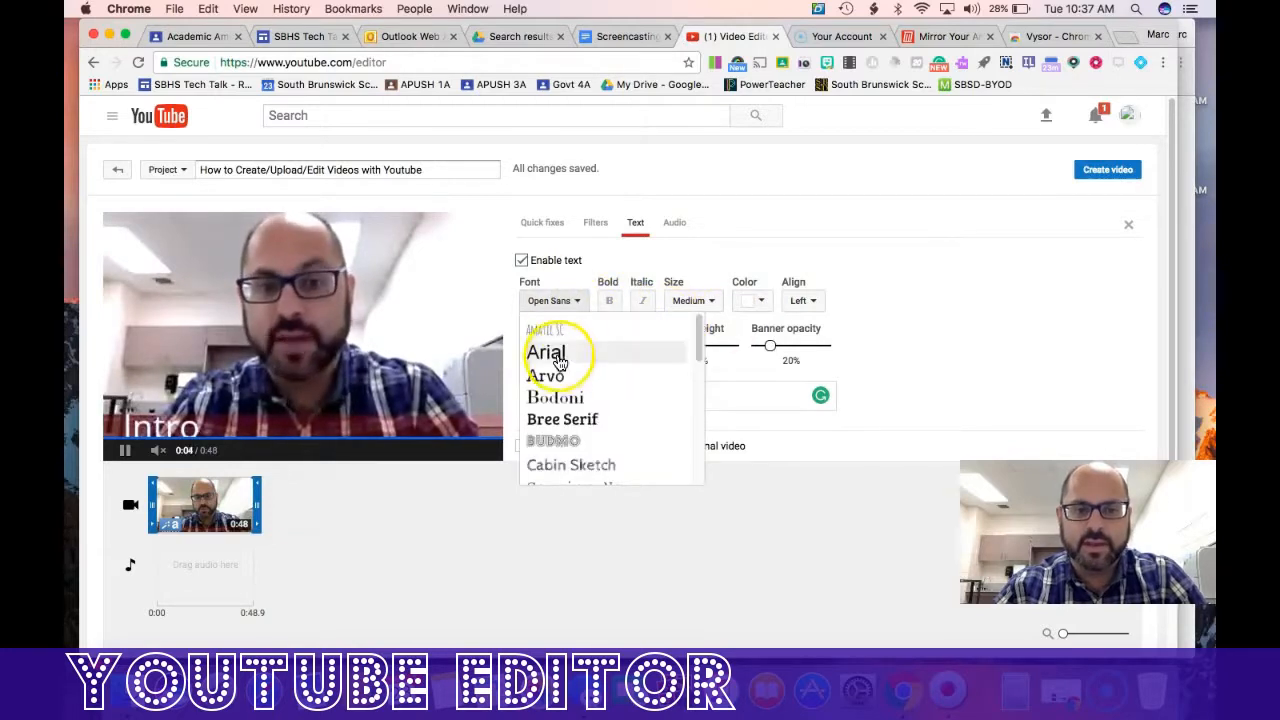
left_click(553, 338)
left_click(546, 300)
scroll(570, 405, "down", 2)
scroll(569, 413, "up", 1)
left_click(545, 356)
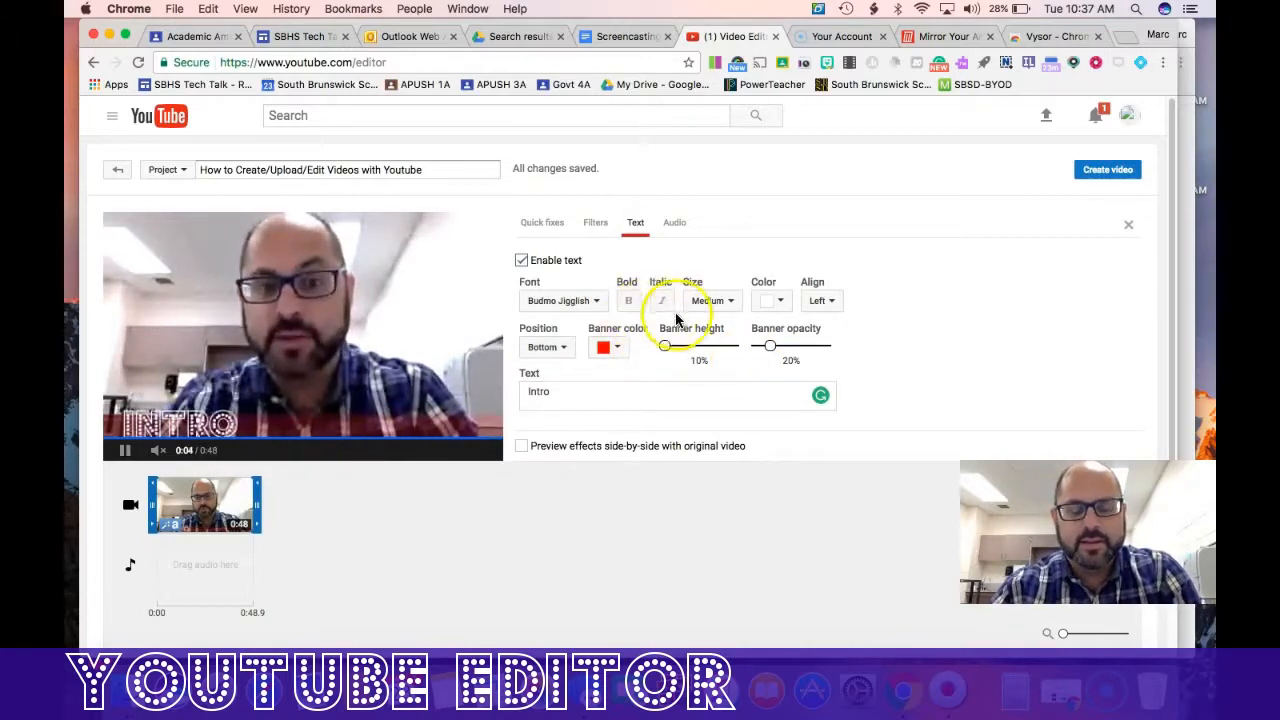
Step: Make the overlay text bold and set its size to Small
left_click(629, 303)
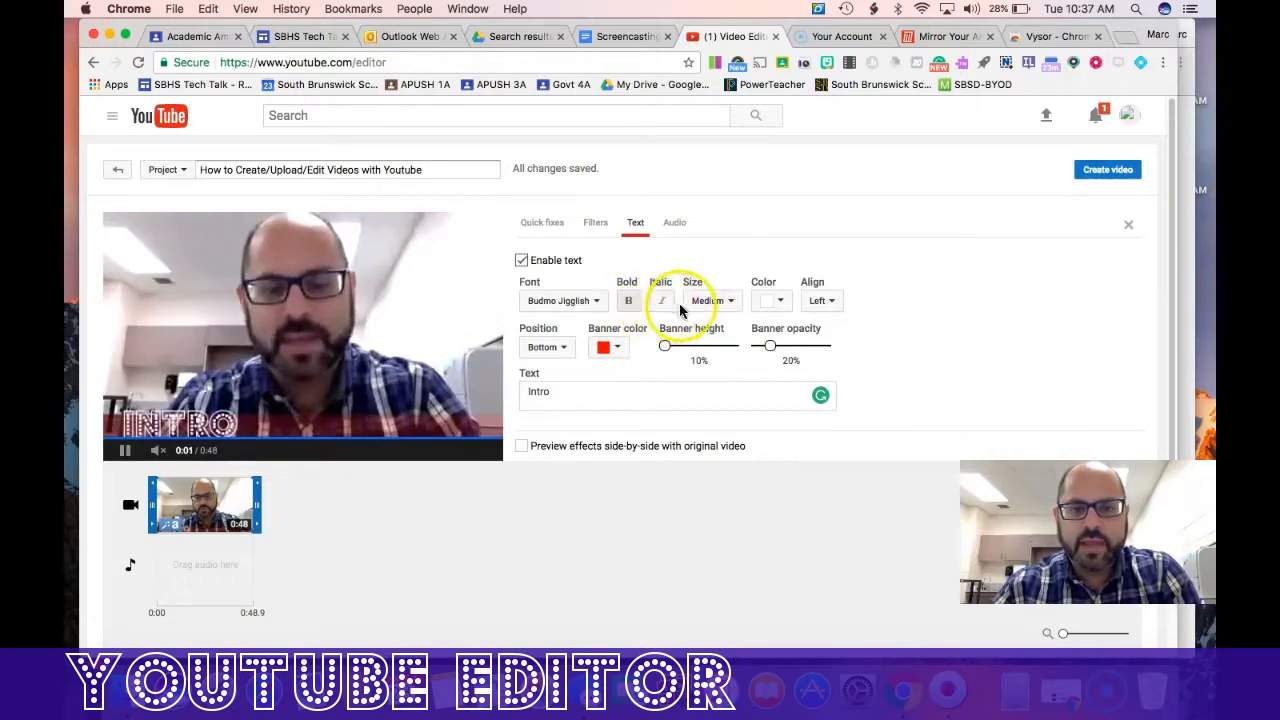
left_click(718, 304)
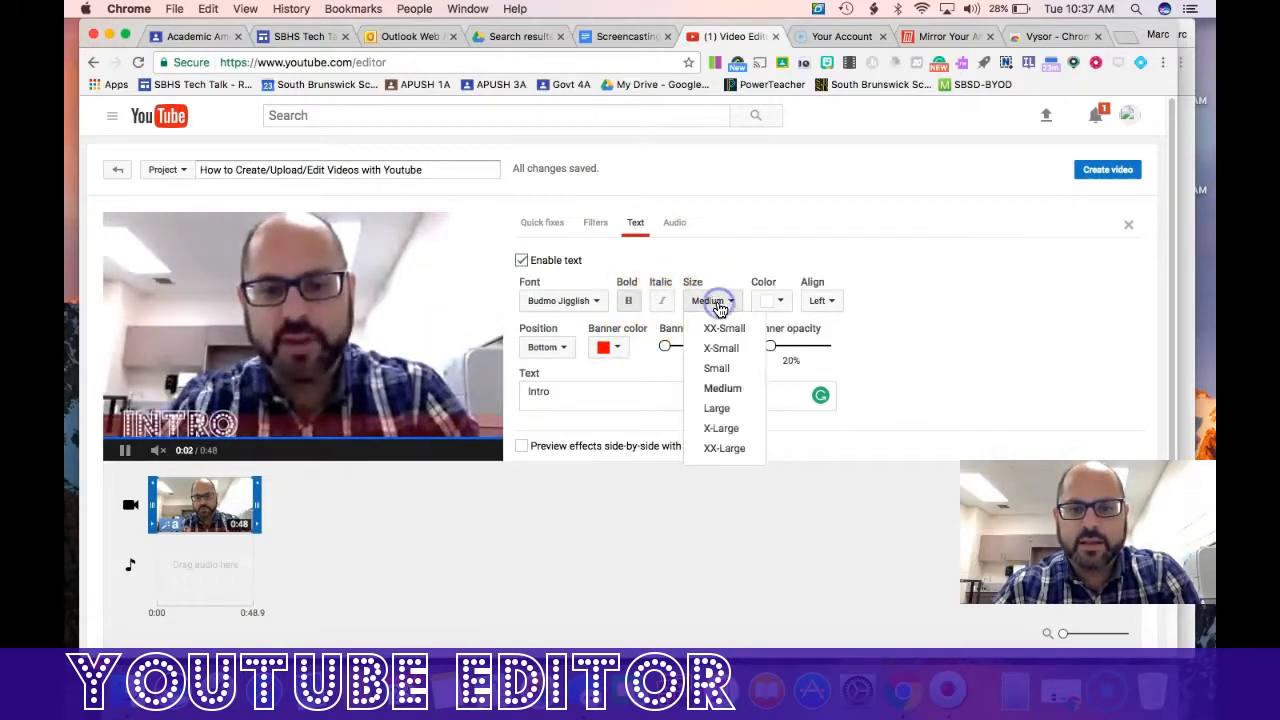
left_click(717, 369)
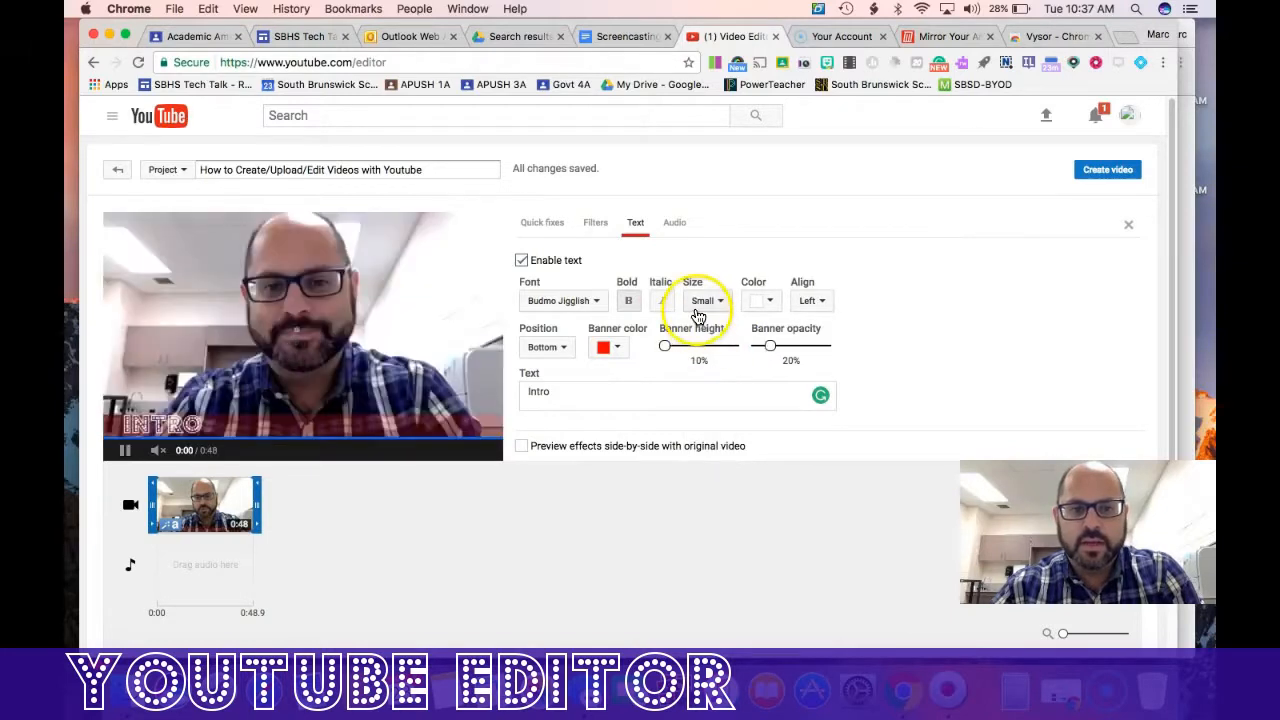
Step: Try black as the overlay text color and change it back to white
left_click(764, 302)
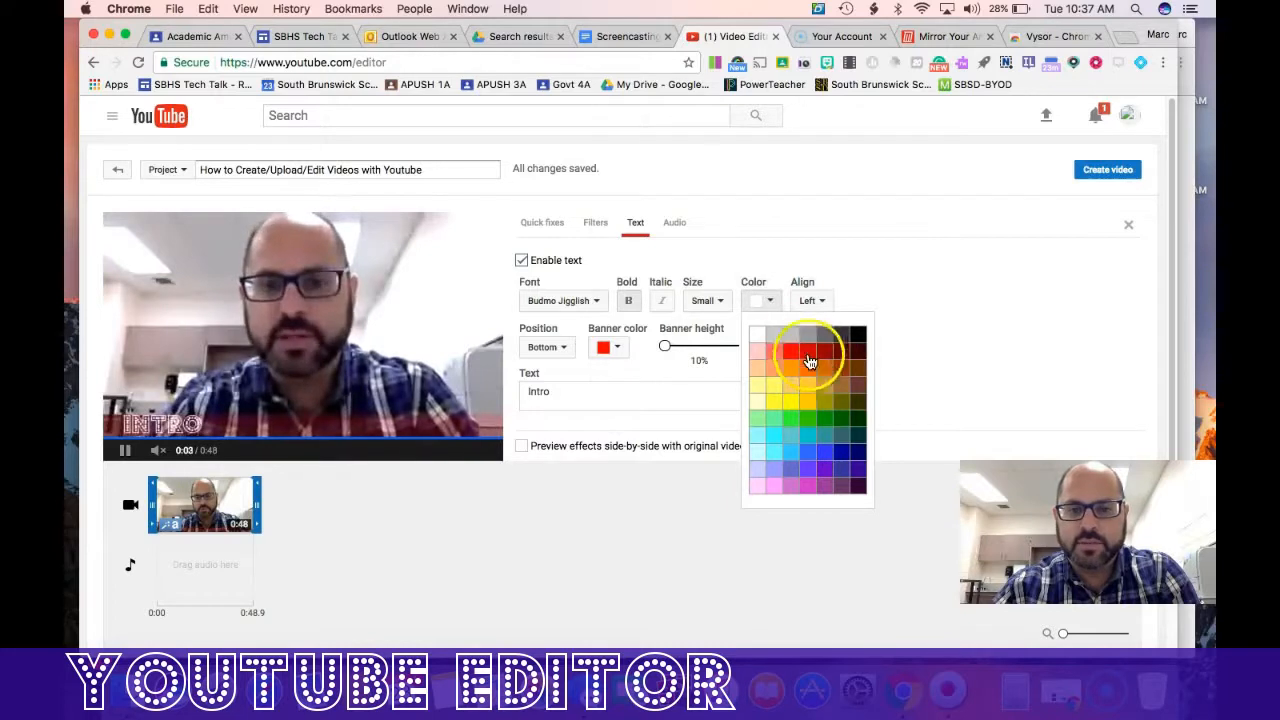
left_click(856, 338)
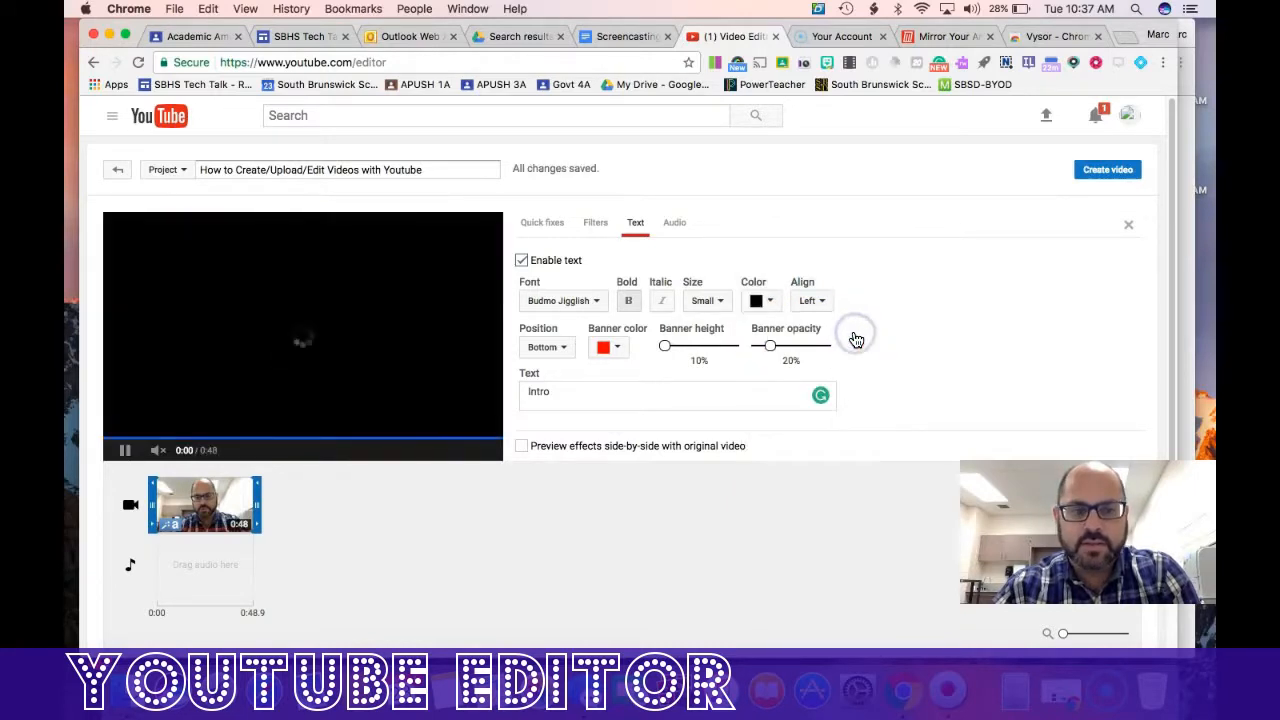
left_click(760, 303)
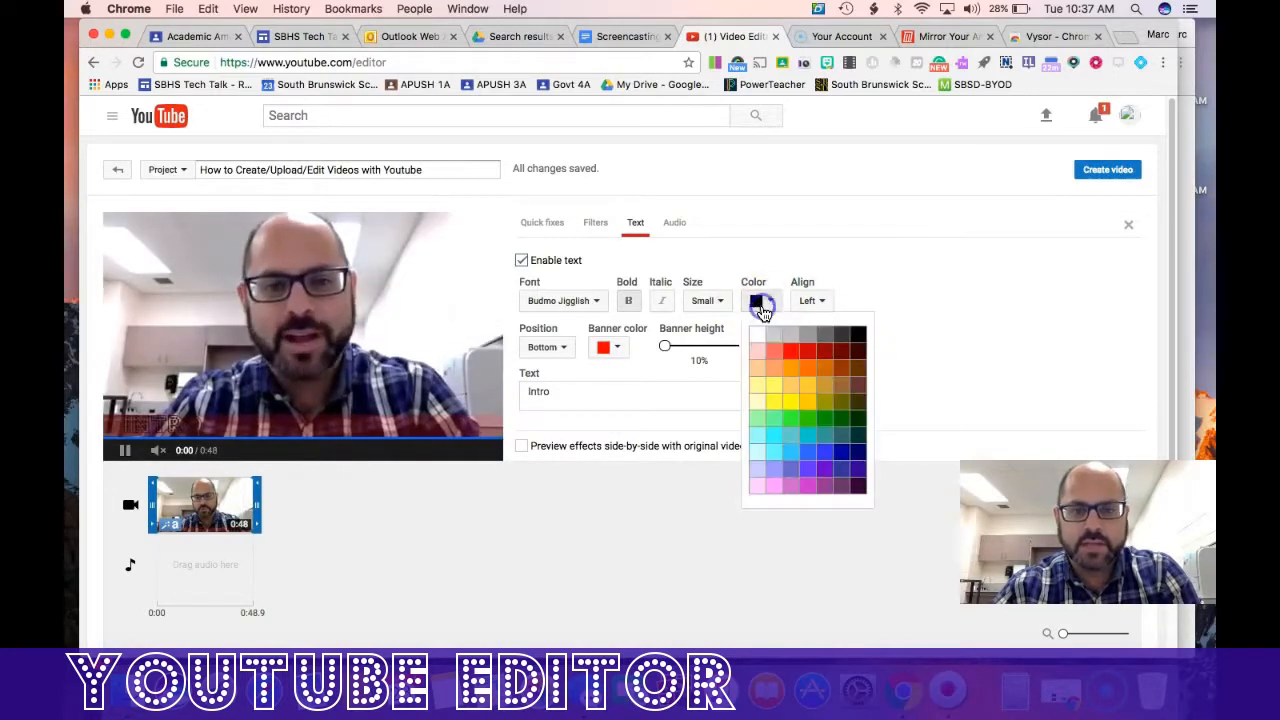
left_click(759, 333)
Step: Try Center alignment for the overlay text and return it to Left
left_click(814, 301)
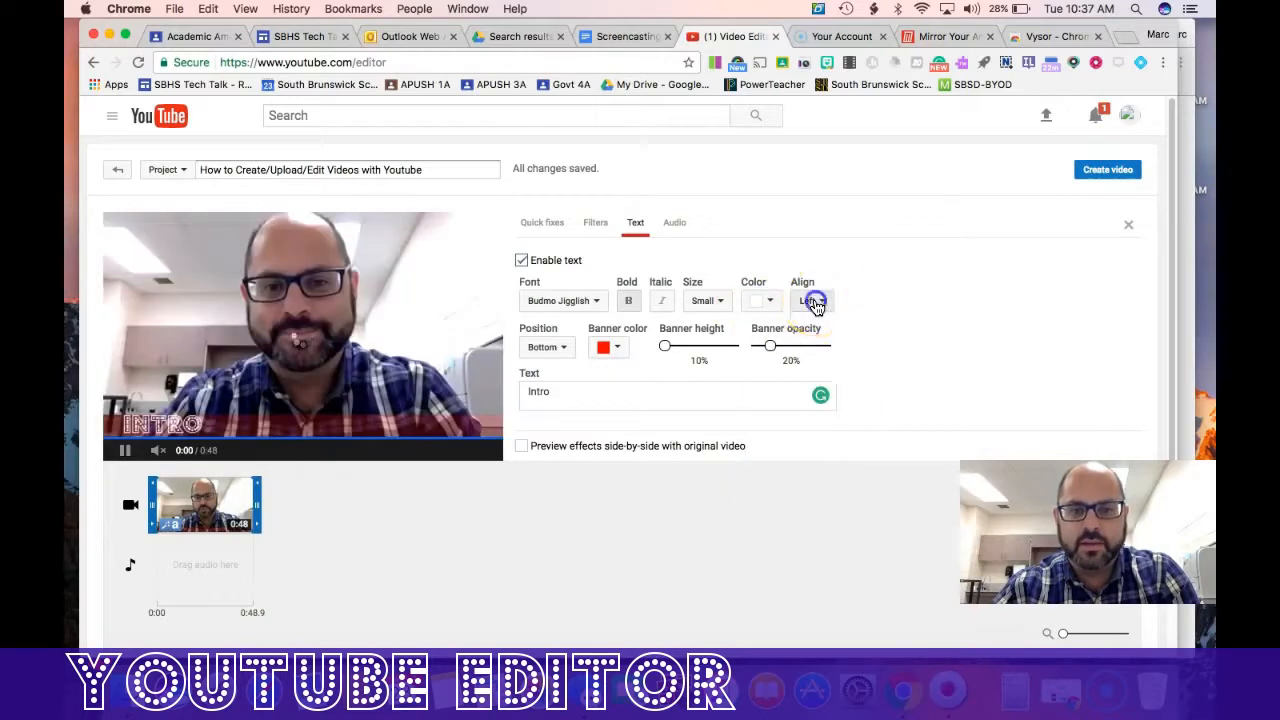
left_click(826, 347)
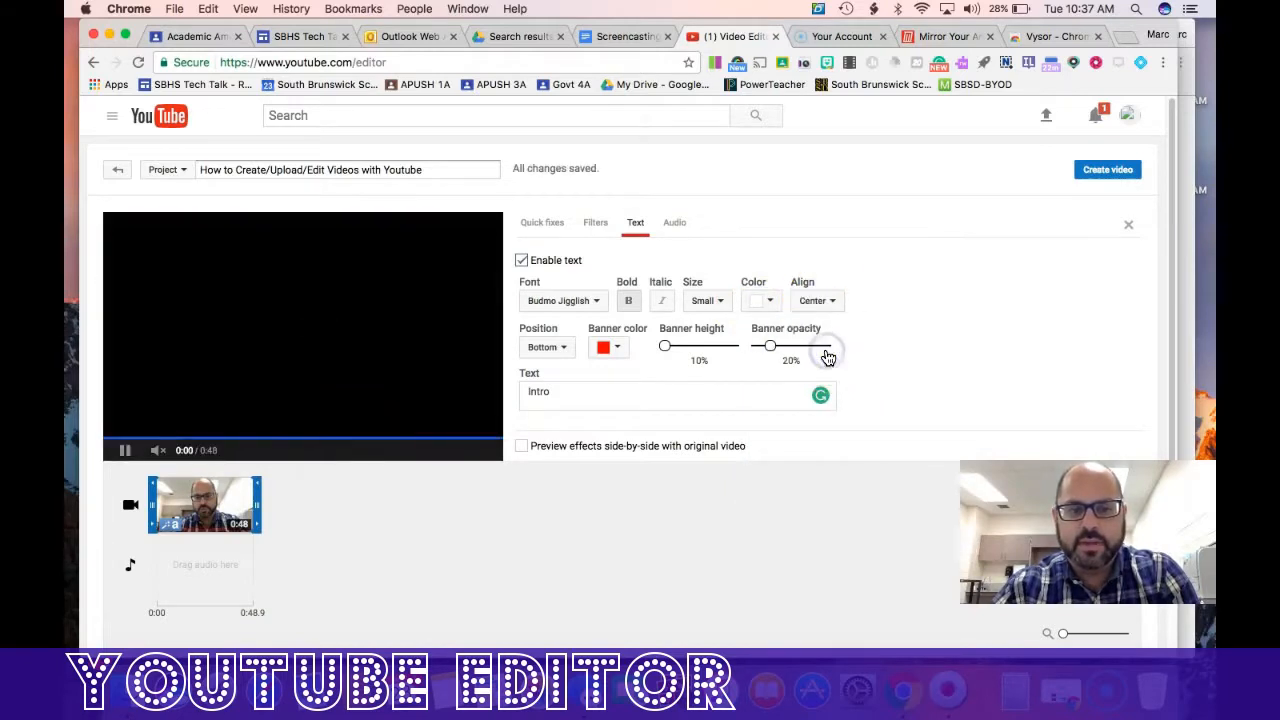
left_click(817, 301)
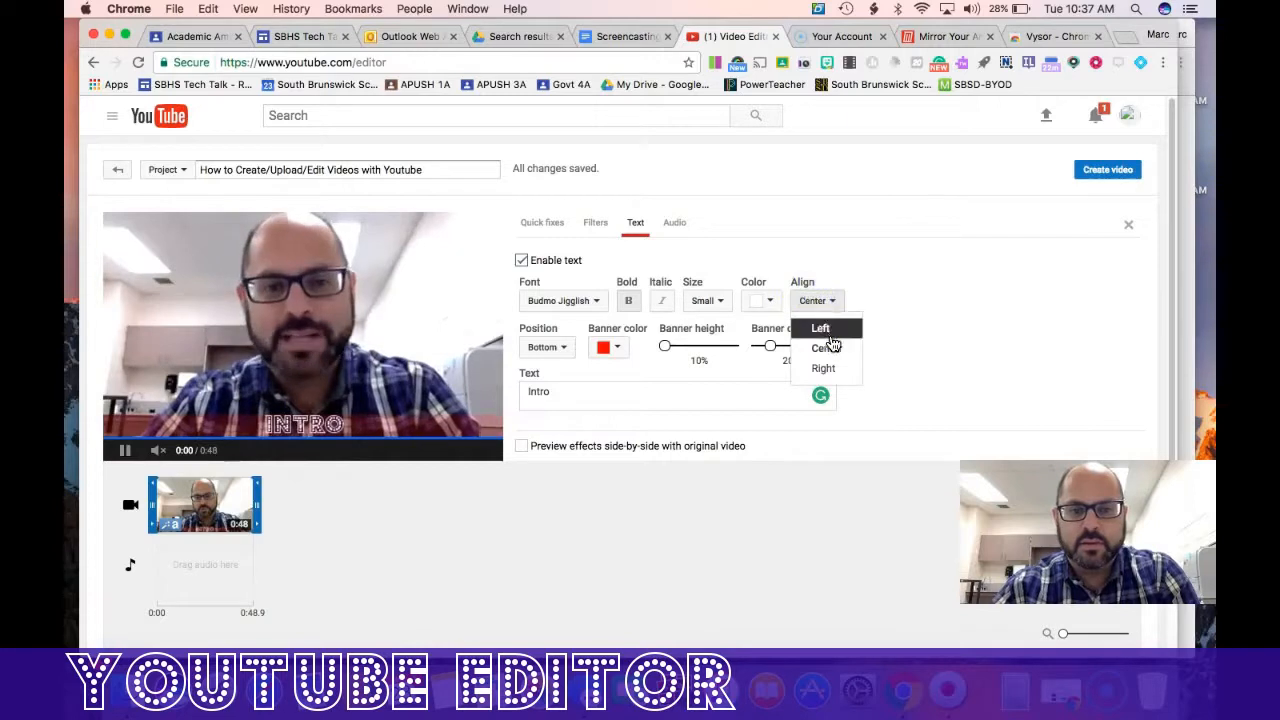
left_click(832, 334)
left_click(580, 390)
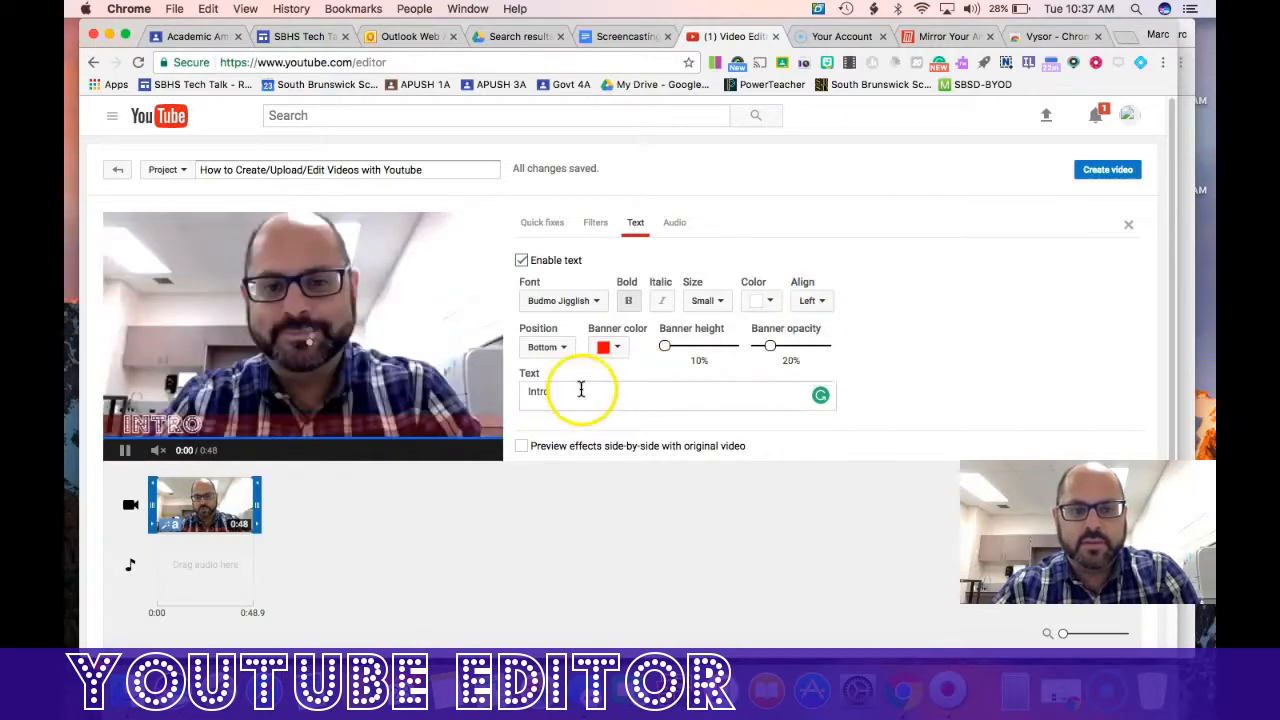
Step: Review the clip's audio, quick fix, filter and text settings, and close the clip's effect settings
left_click(672, 226)
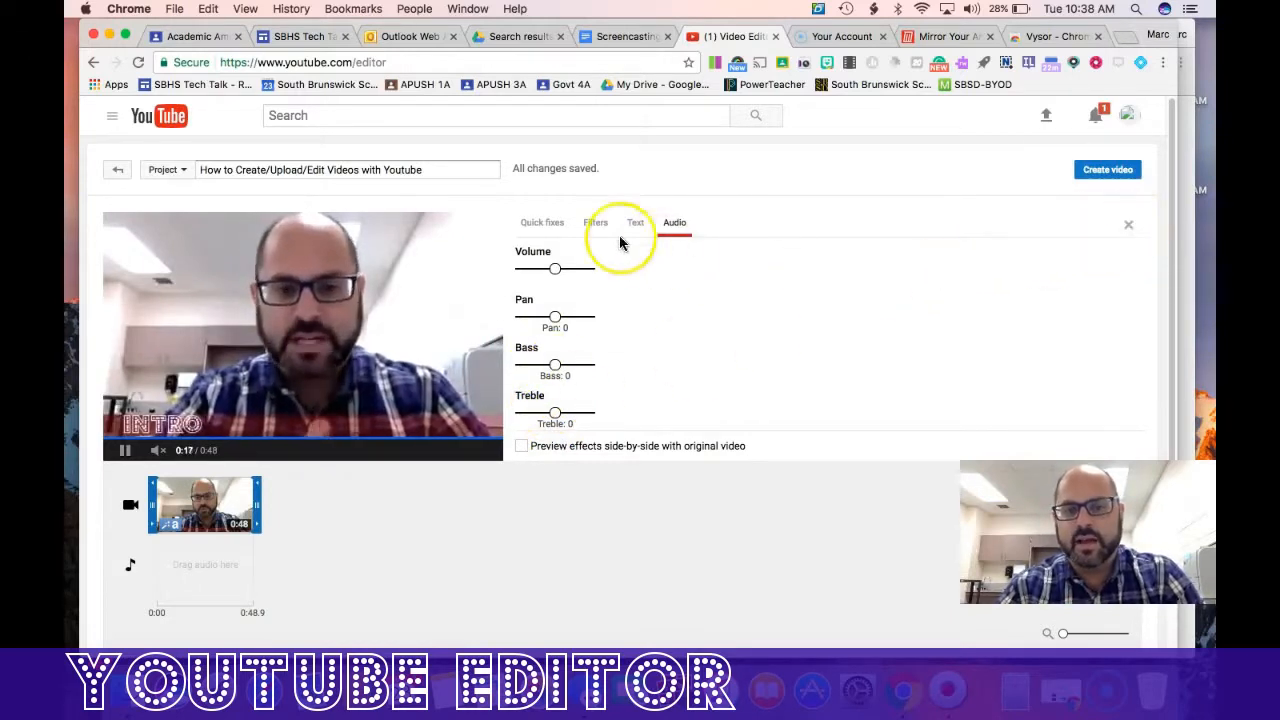
left_click(541, 222)
left_click(592, 222)
left_click(643, 222)
left_click(695, 228)
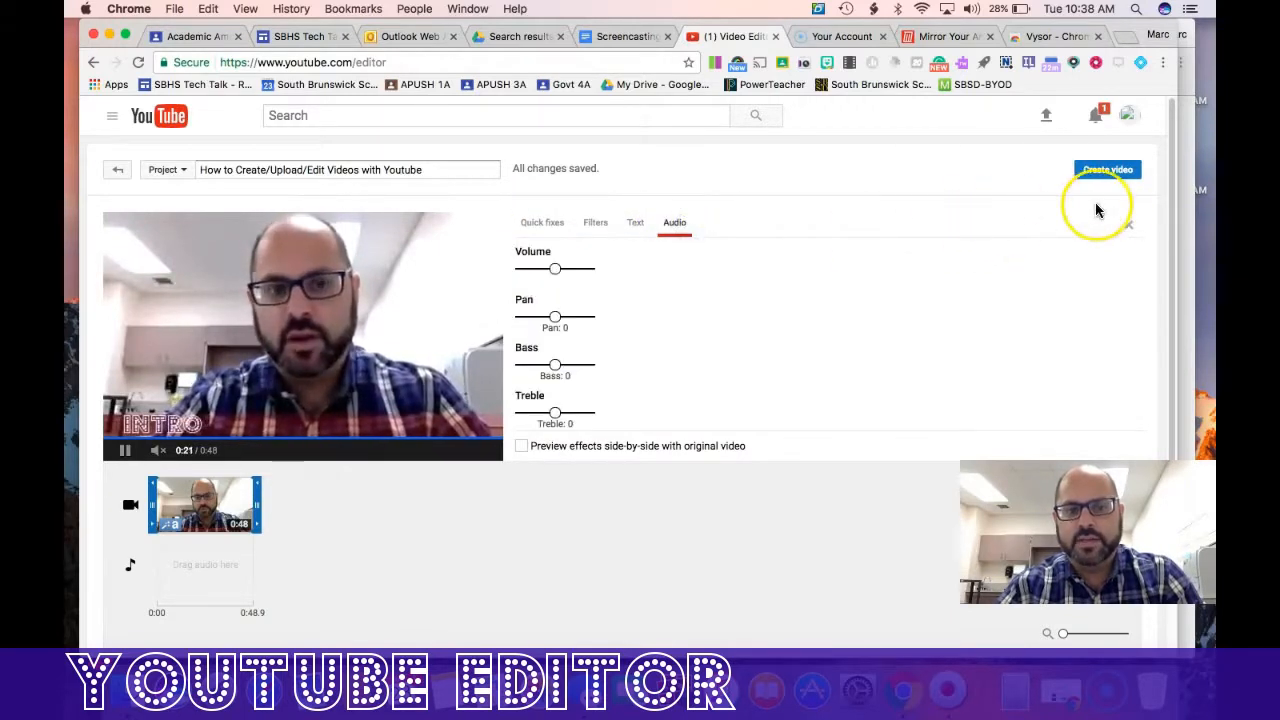
left_click(1132, 228)
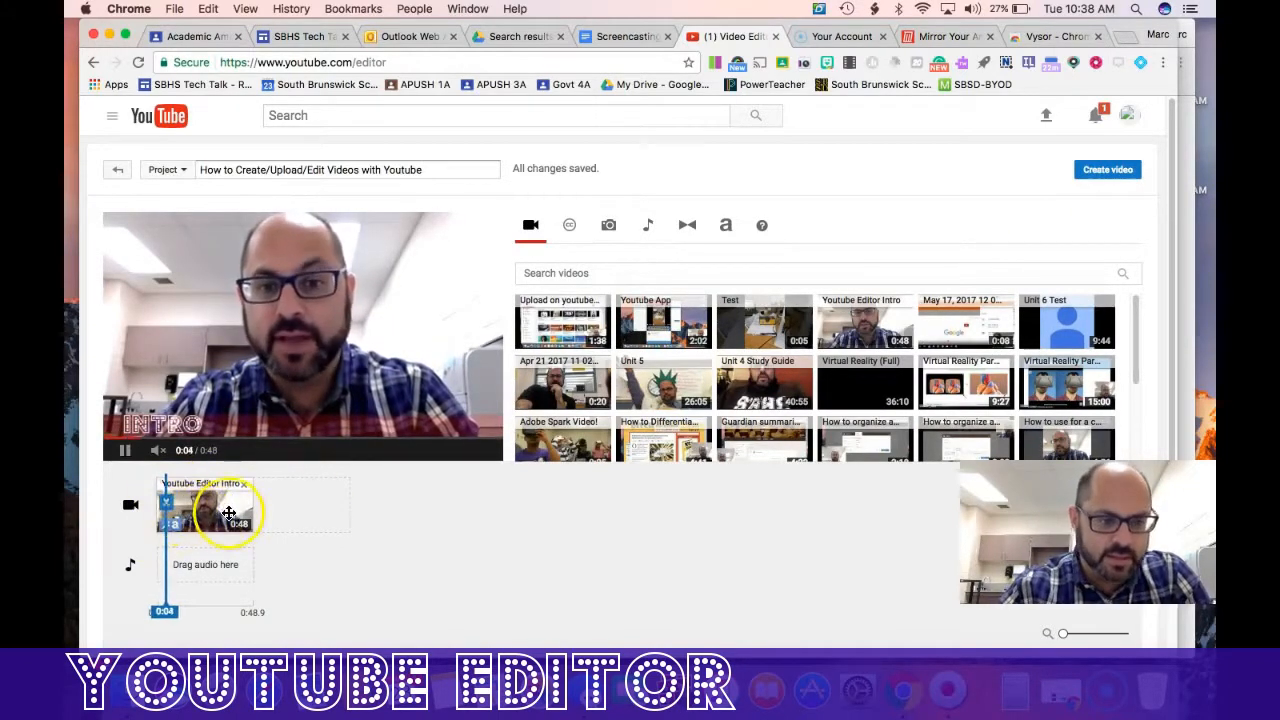
Step: Split the Youtube Editor Intro clip about 5 seconds in and append the Upload on youtube clip at the end of the video track
left_click(168, 504)
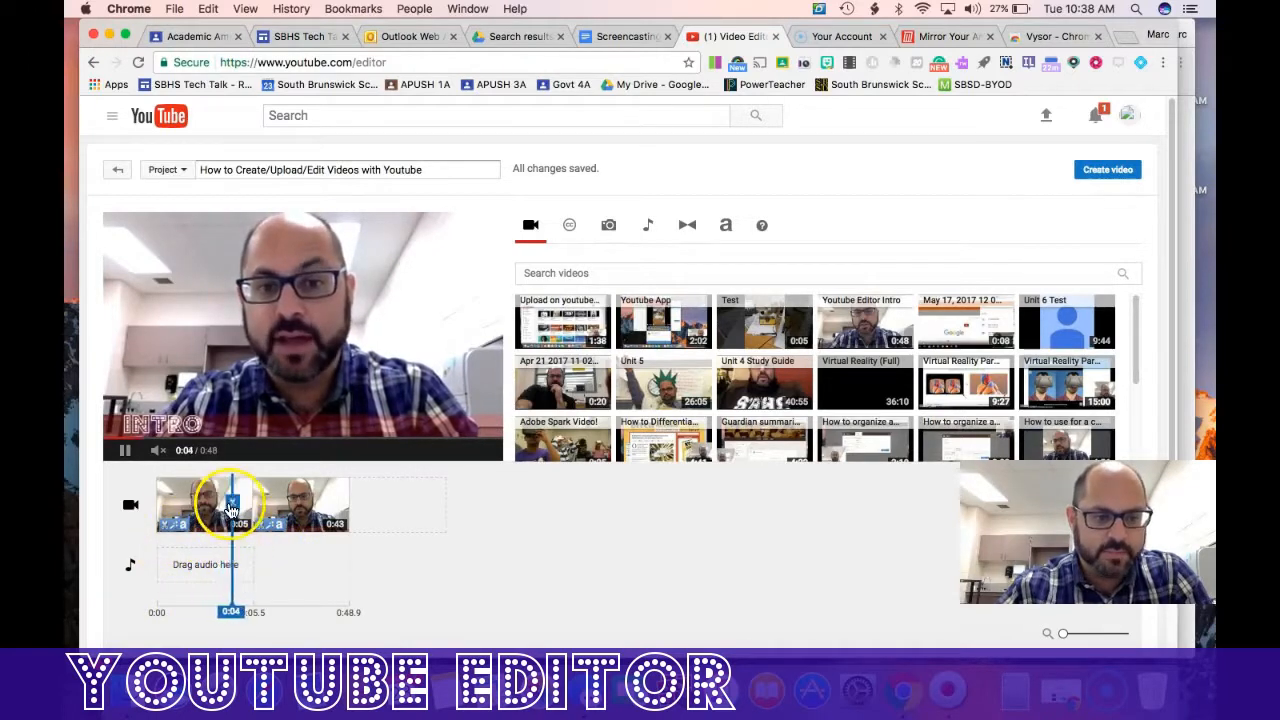
left_click_drag(240, 510, 151, 499)
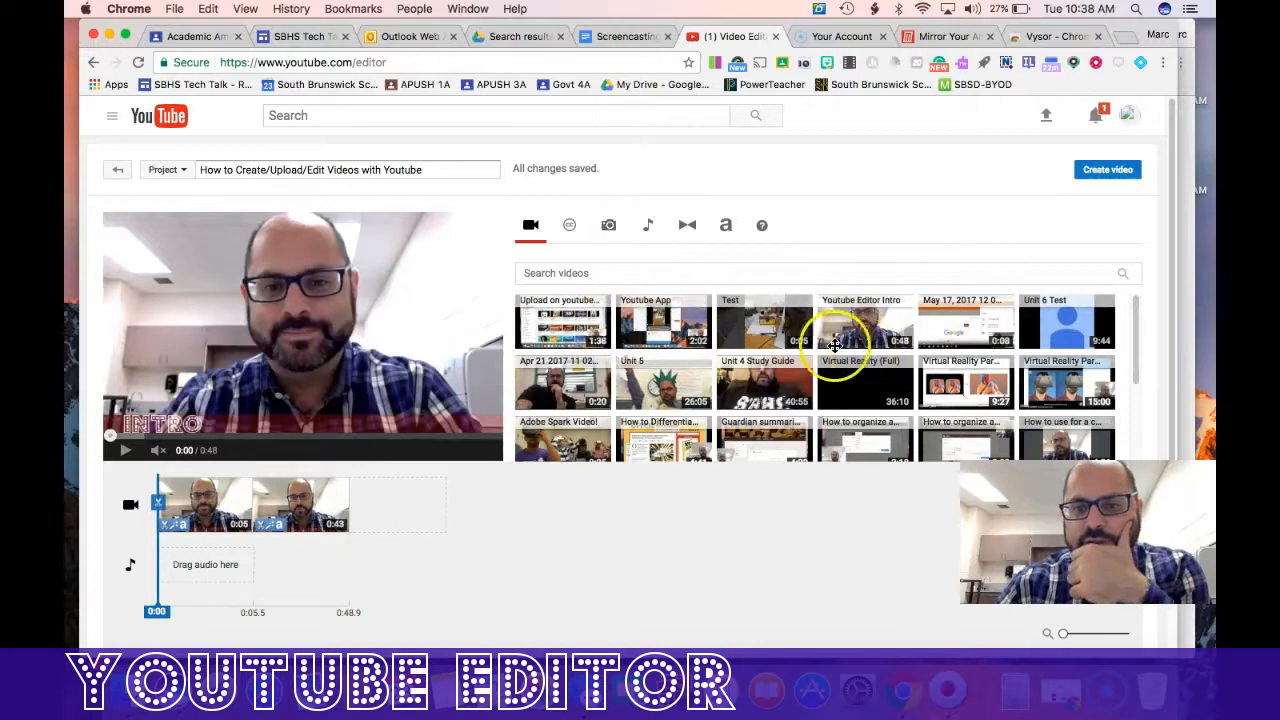
left_click_drag(552, 328, 407, 507)
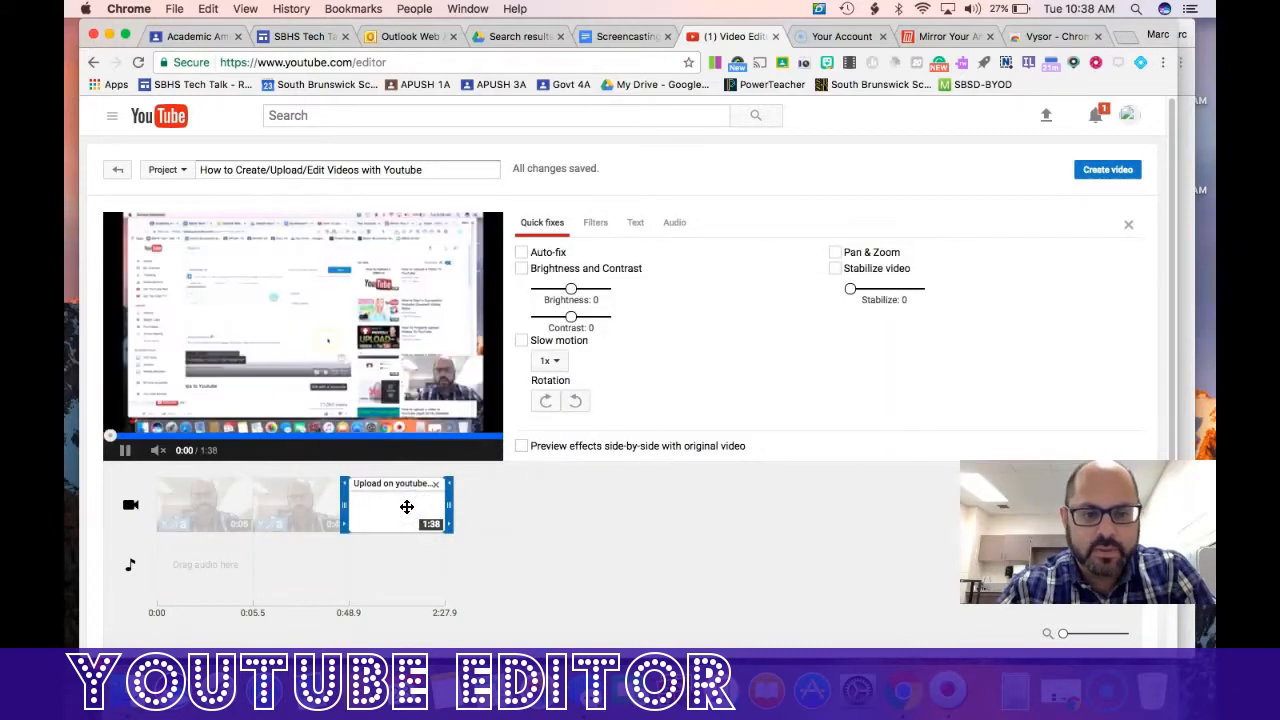
left_click(513, 512)
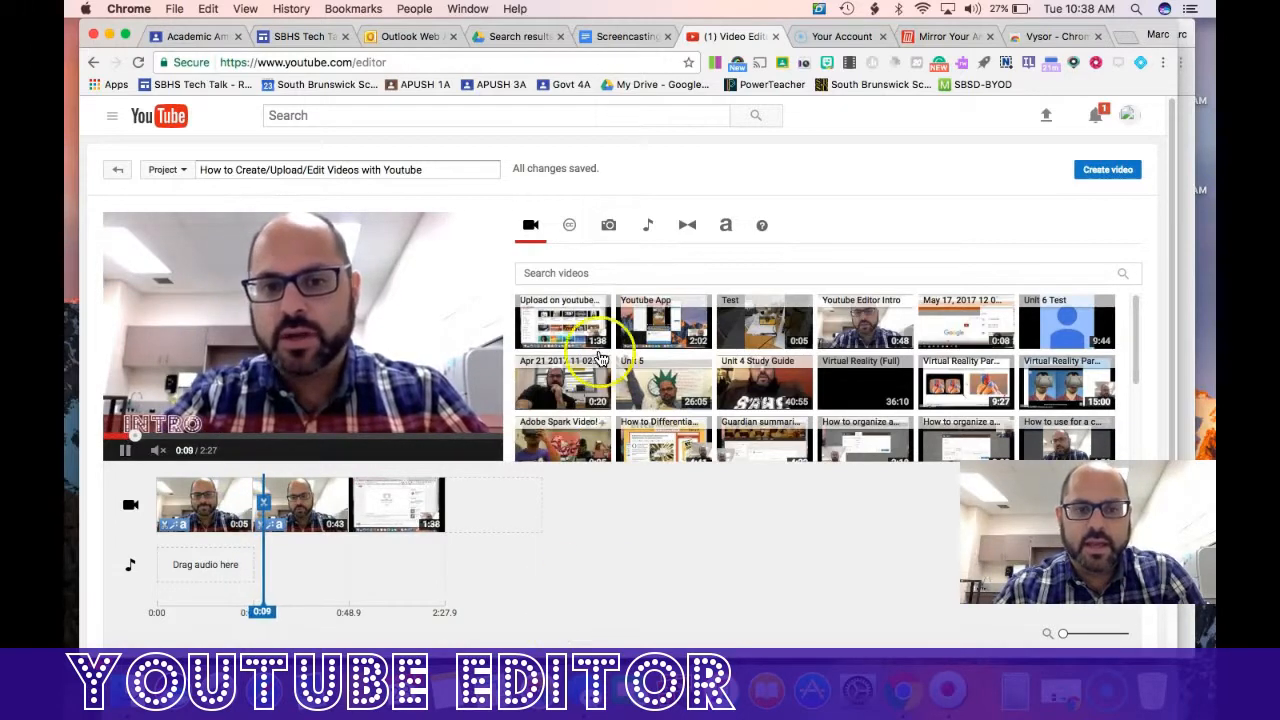
Step: Add a Crossfade transition between the intro footage and the Upload on youtube clip
left_click(572, 226)
left_click(686, 224)
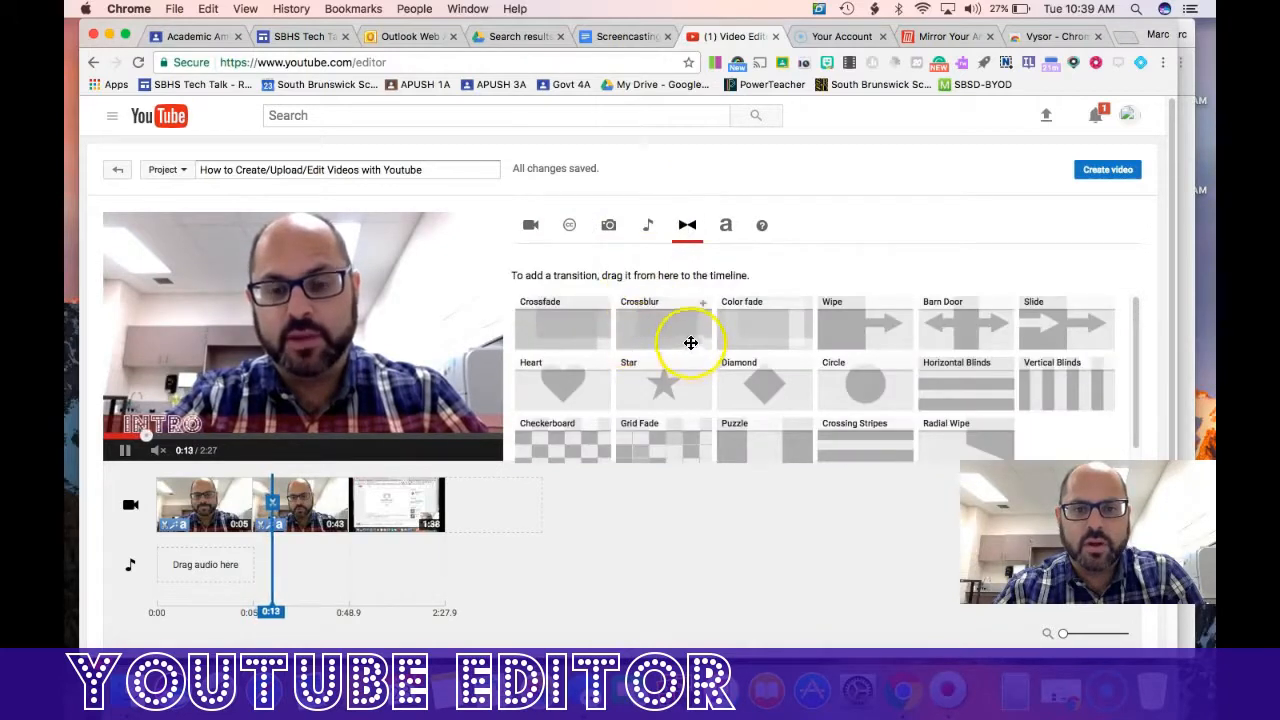
left_click_drag(549, 327, 361, 491)
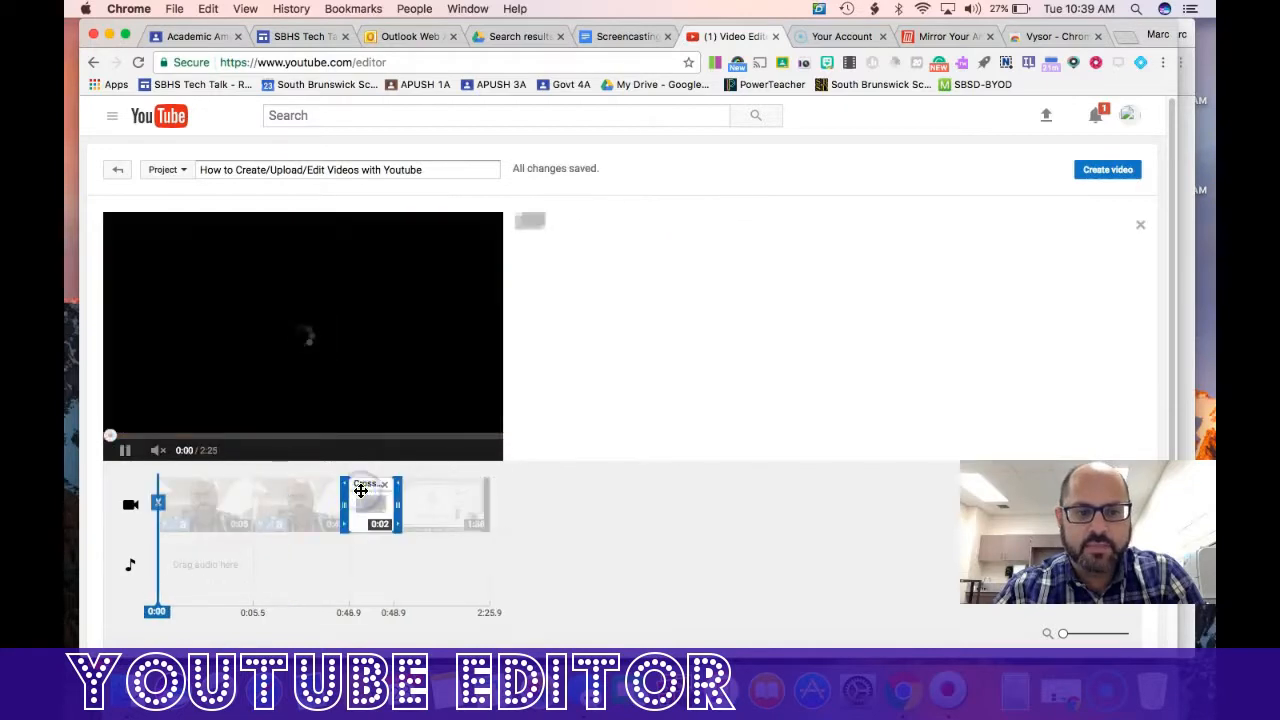
Step: Play the project from about 0:32 to preview the Crossfade transition
left_click(256, 502)
left_click_drag(168, 502, 315, 516)
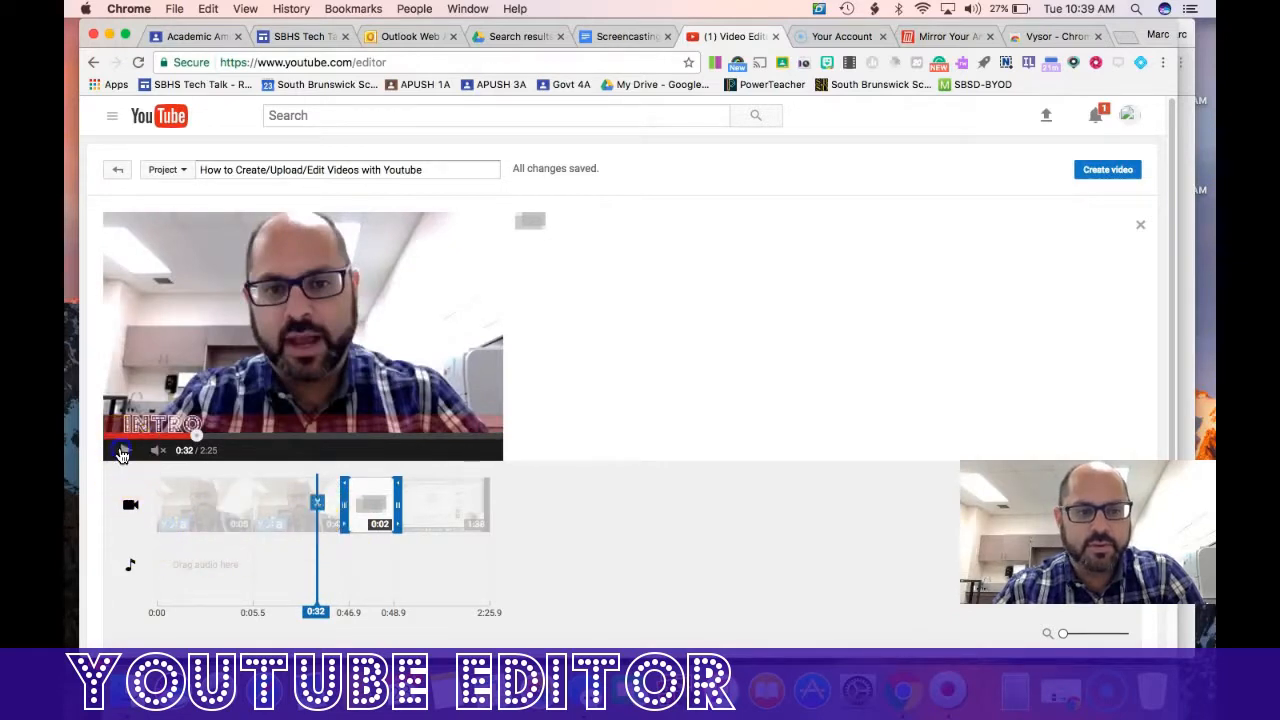
left_click(121, 455)
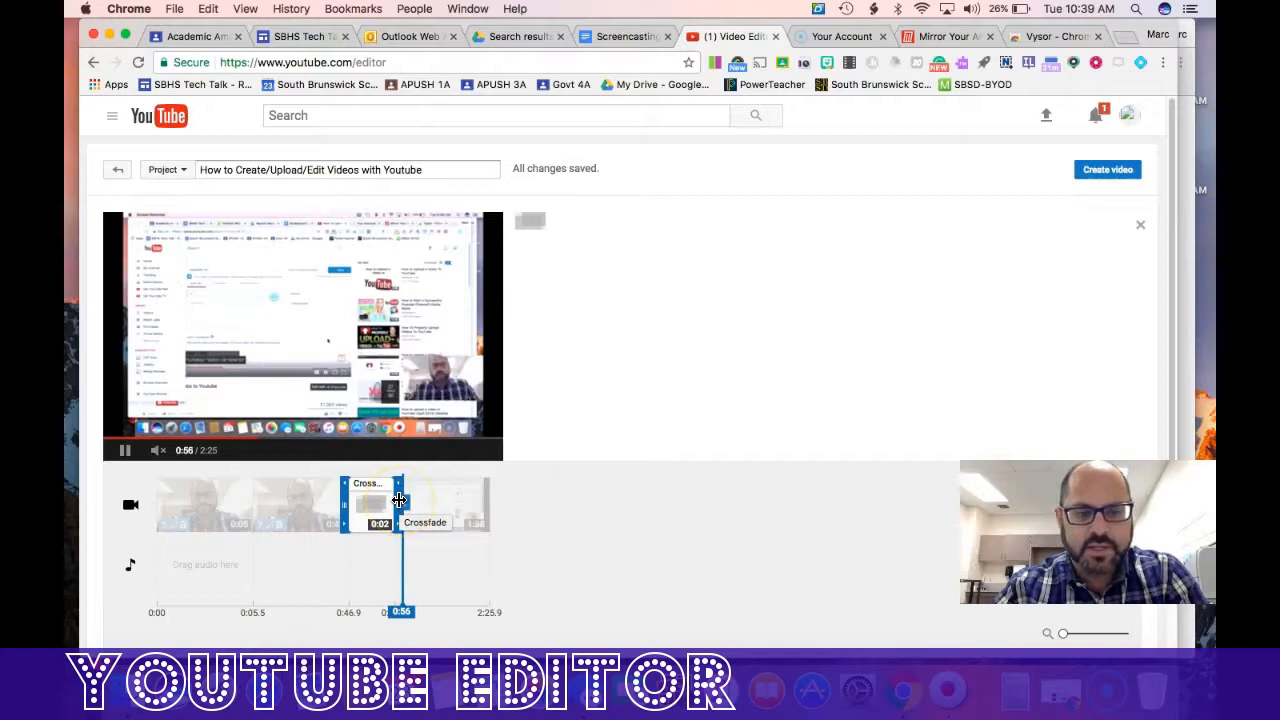
Step: Try trimming the Crossfade transition to 1.8 seconds and extend it back to 2 seconds
left_click(399, 500)
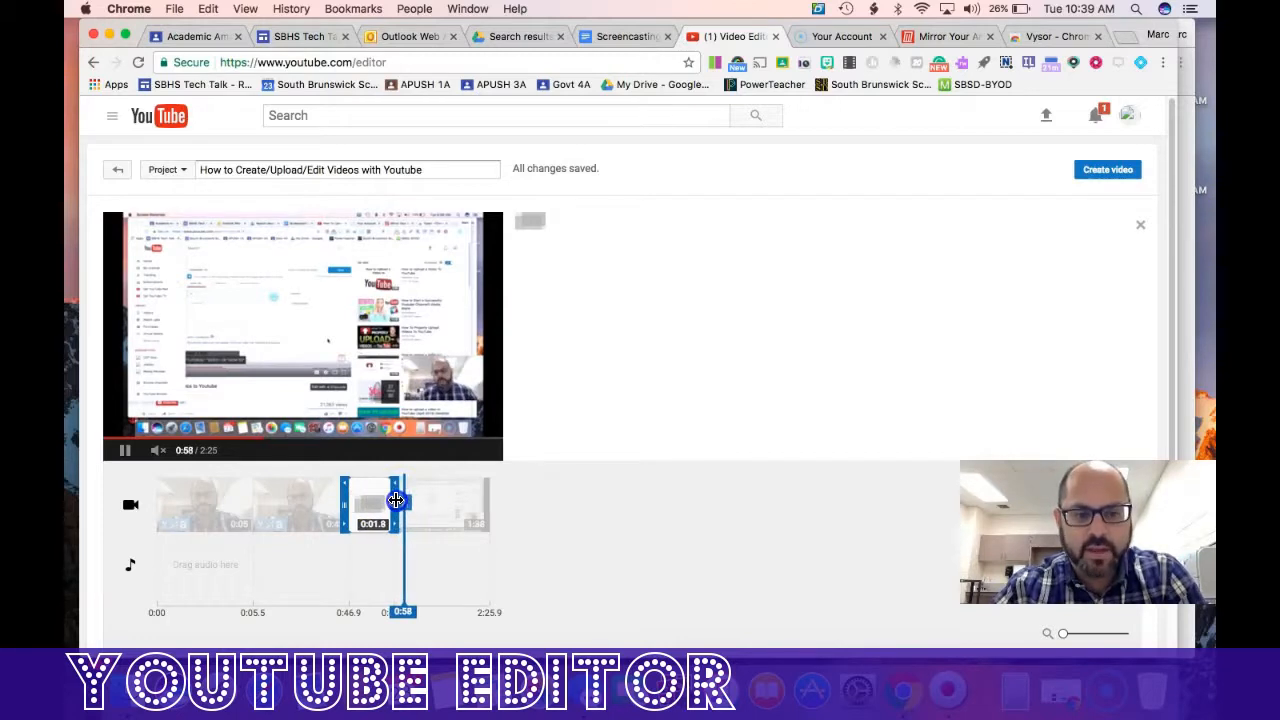
mouse_move(415, 500)
left_mouse_down()
mouse_move(432, 498)
mouse_move(416, 500)
left_mouse_up()
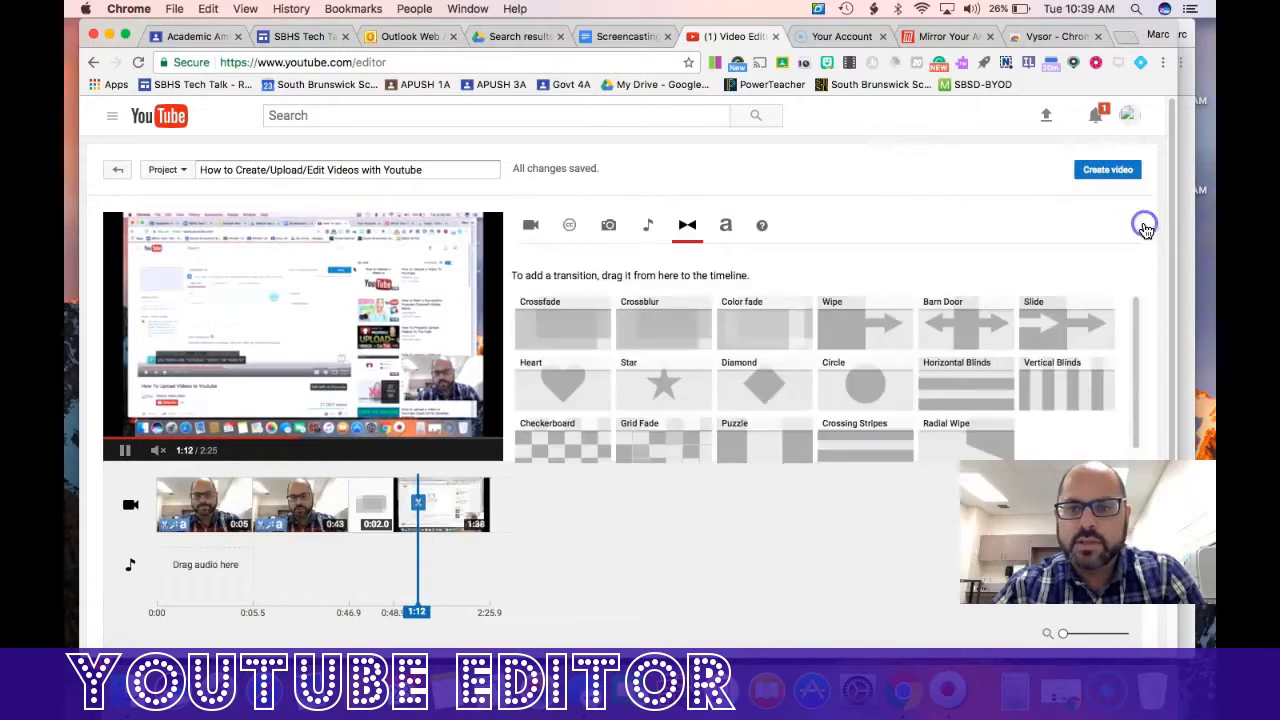
Step: Look through the available transitions and open the library of audio tracks
scroll(793, 414, "down", 1)
scroll(793, 416, "up", 1)
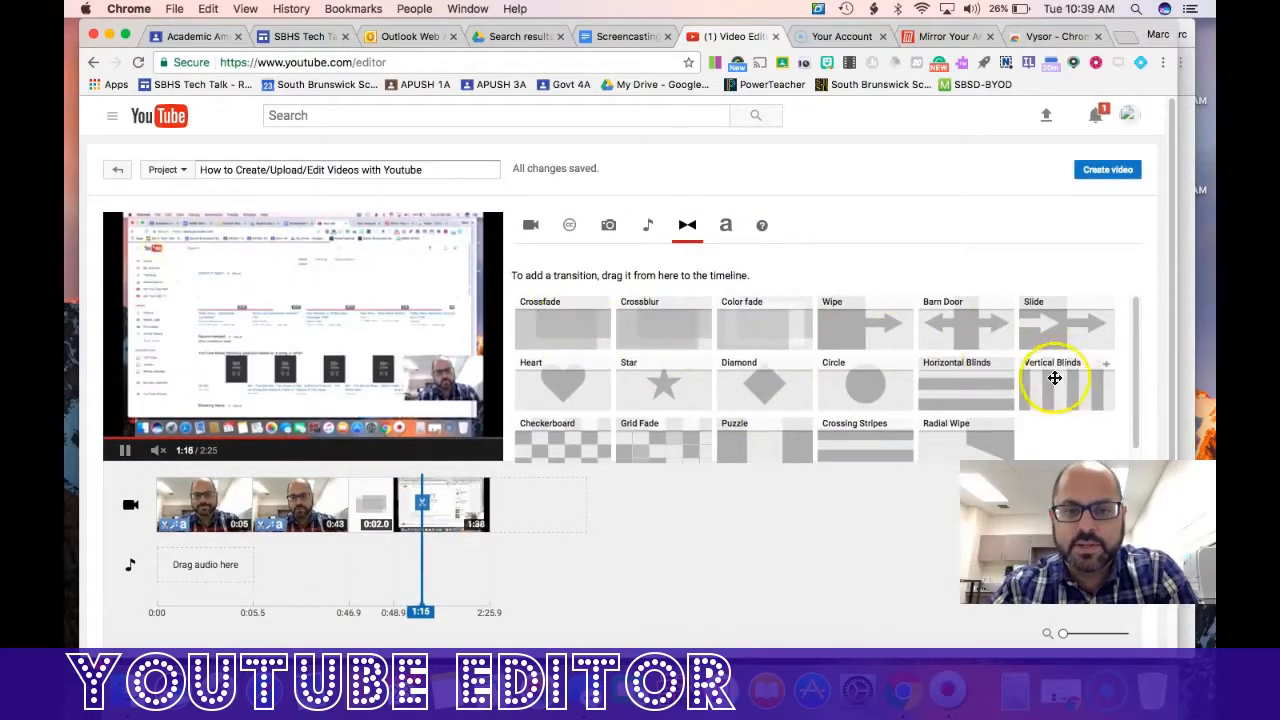
scroll(980, 380, "down", 1)
scroll(980, 380, "up", 1)
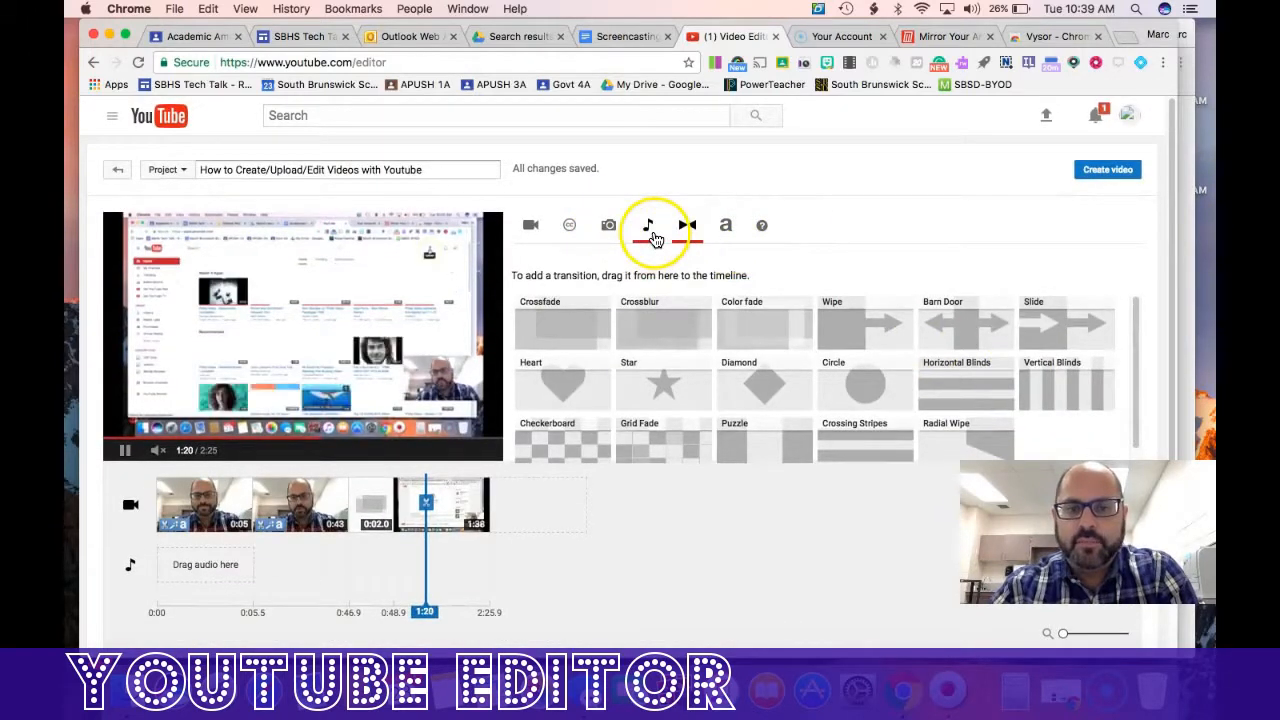
left_click(650, 230)
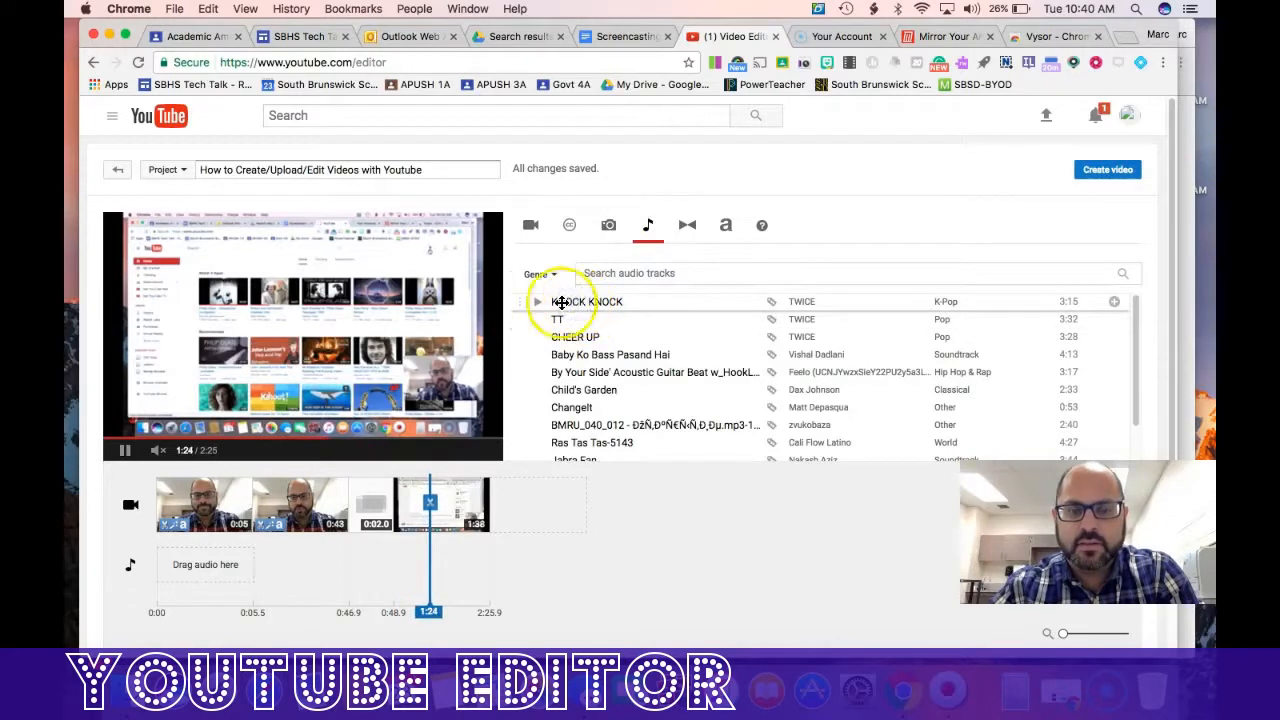
Step: Unmute the player and preview the KNOCK KNOCK, TT and CHEER UP audio tracks
left_click(537, 302)
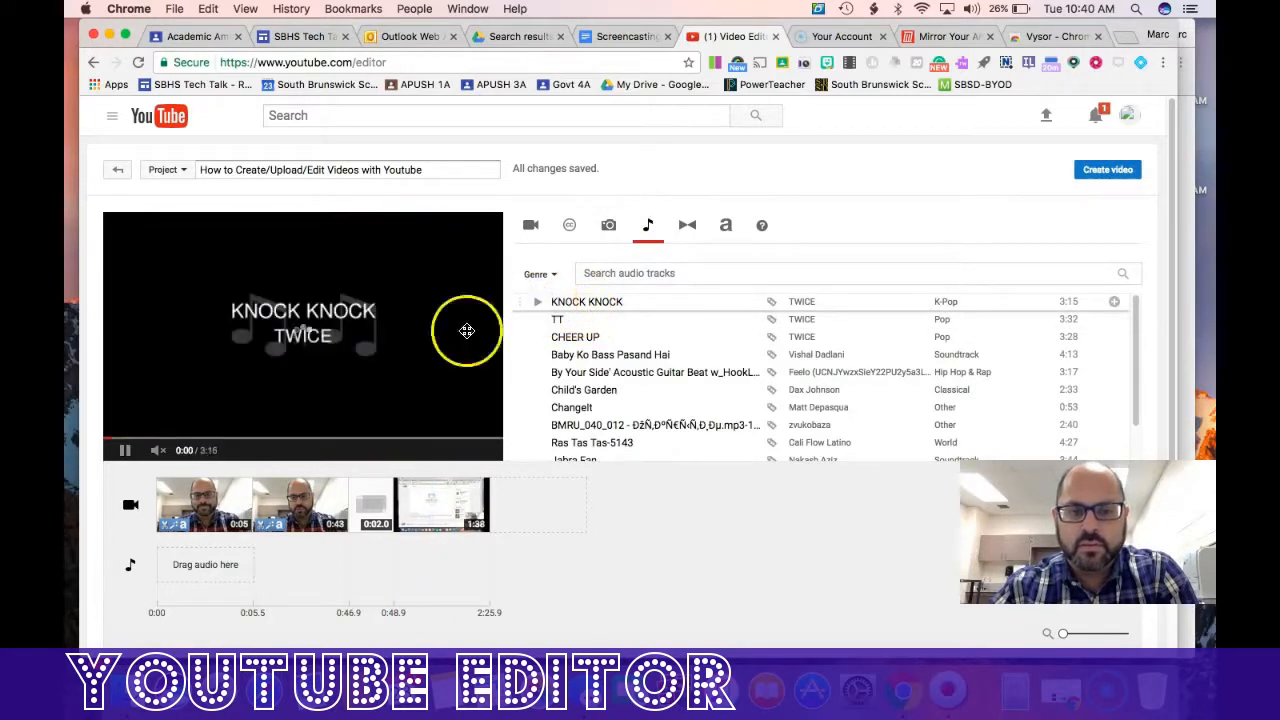
left_click(160, 451)
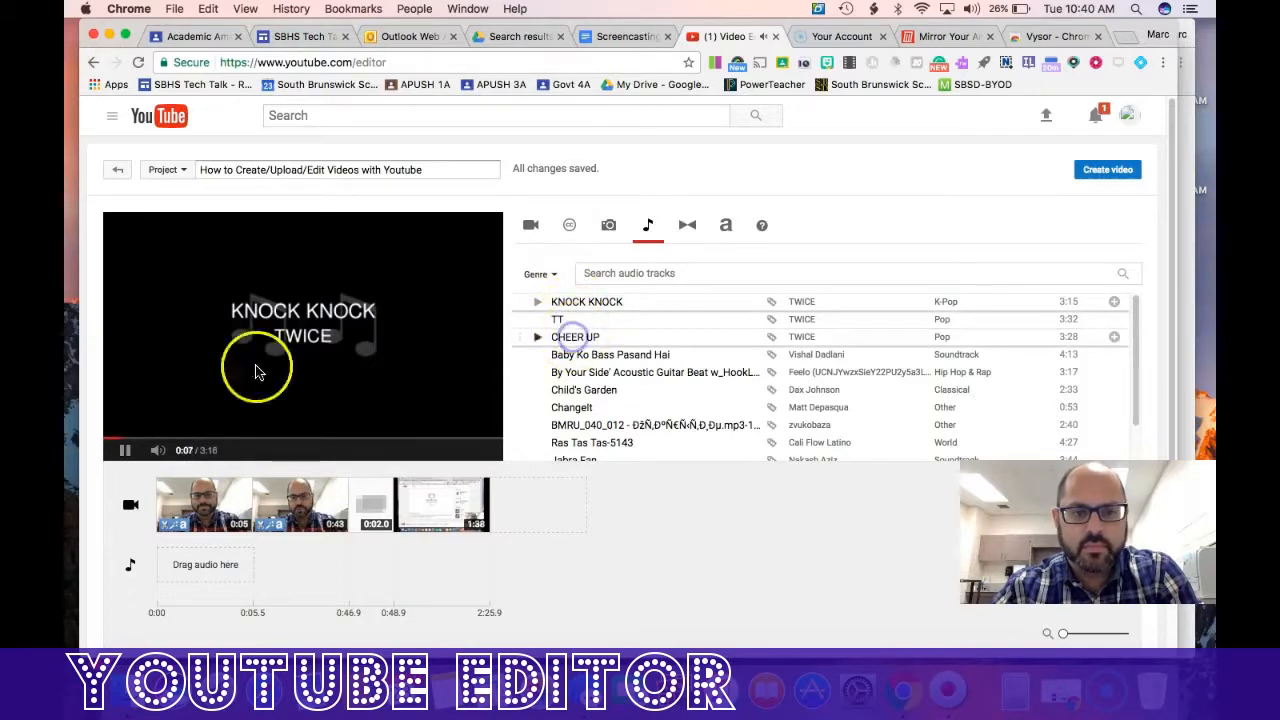
left_click(139, 452)
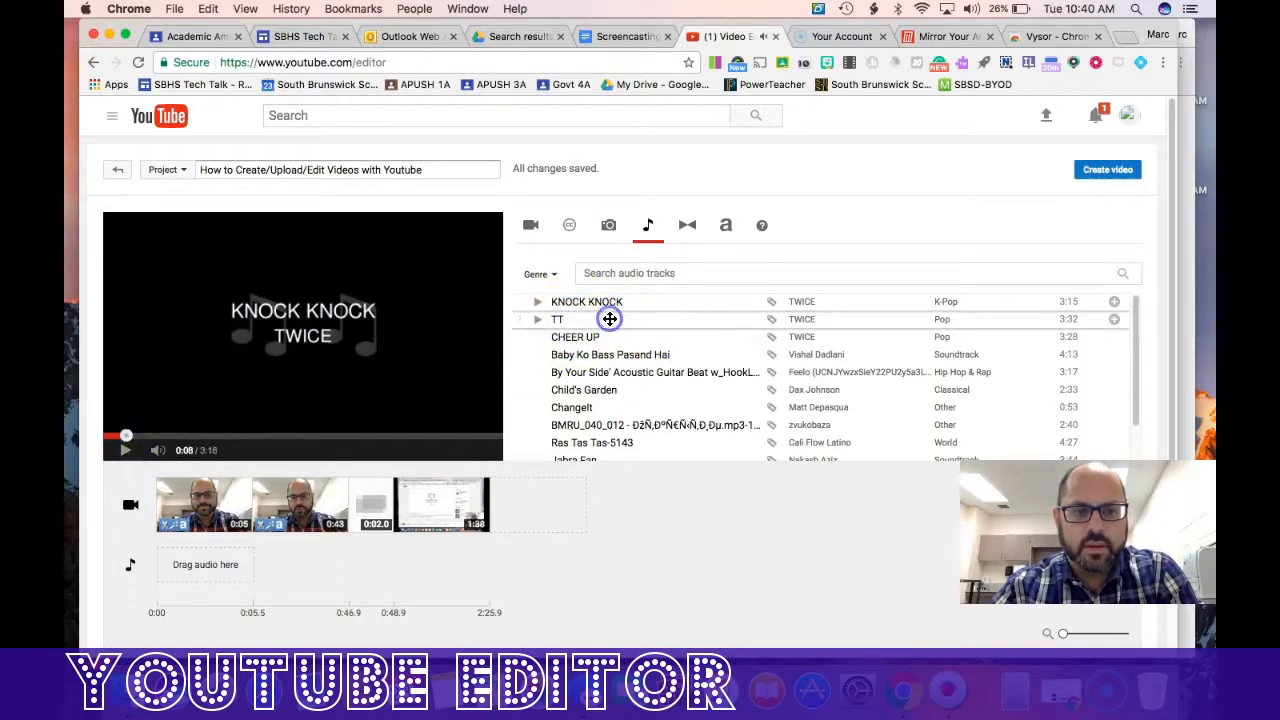
left_click(538, 320)
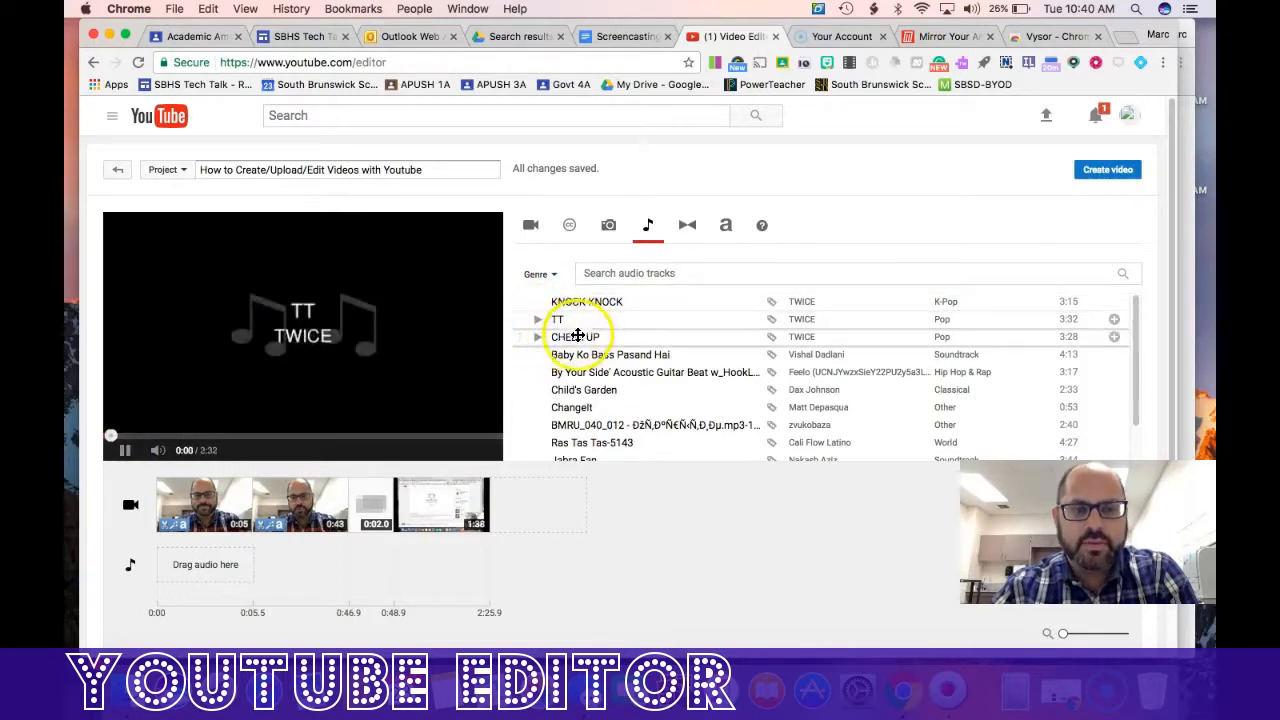
left_click(126, 452)
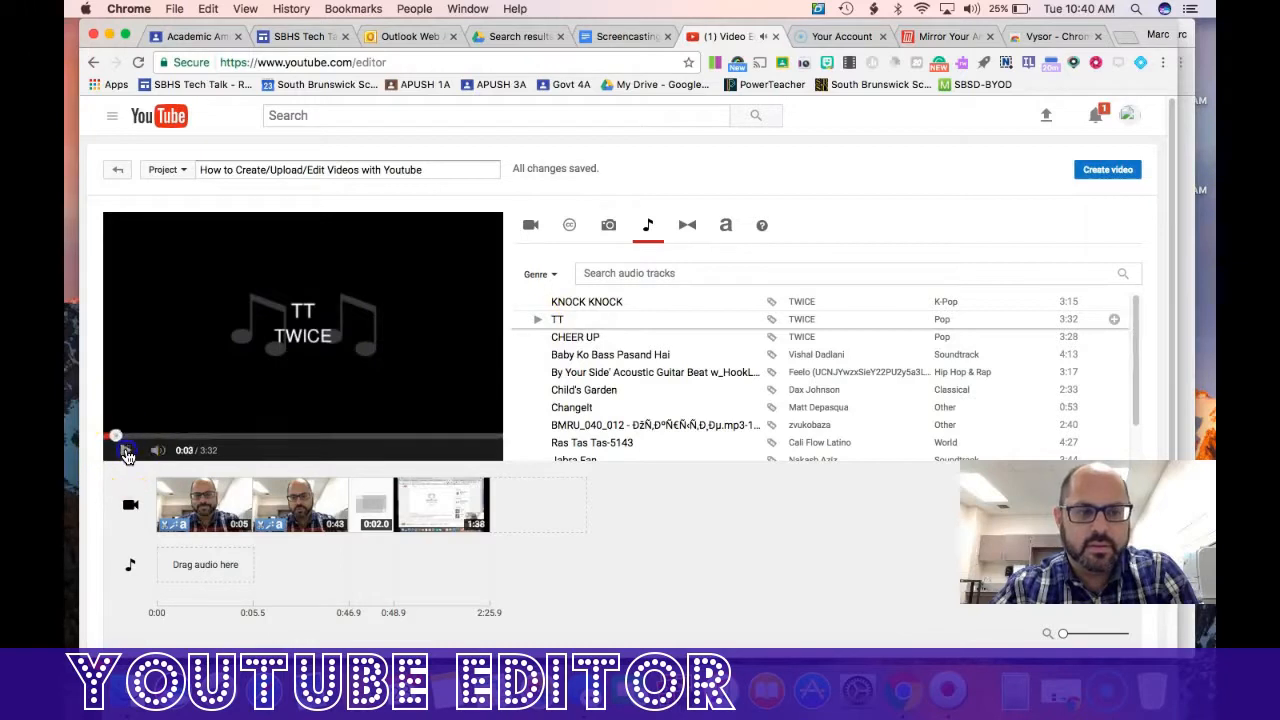
left_click(537, 337)
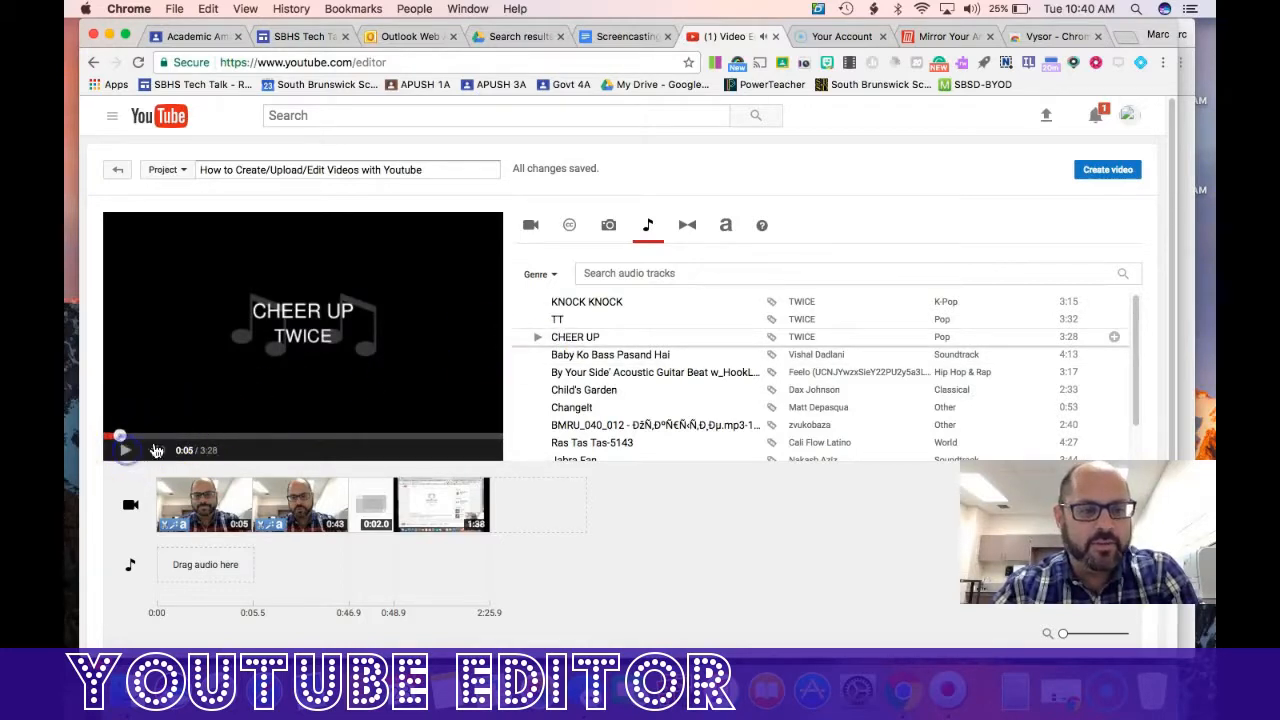
Step: Add the CHEER UP track to the timeline's audio row and try extending its end beyond the track's full length
left_click_drag(615, 338, 221, 565)
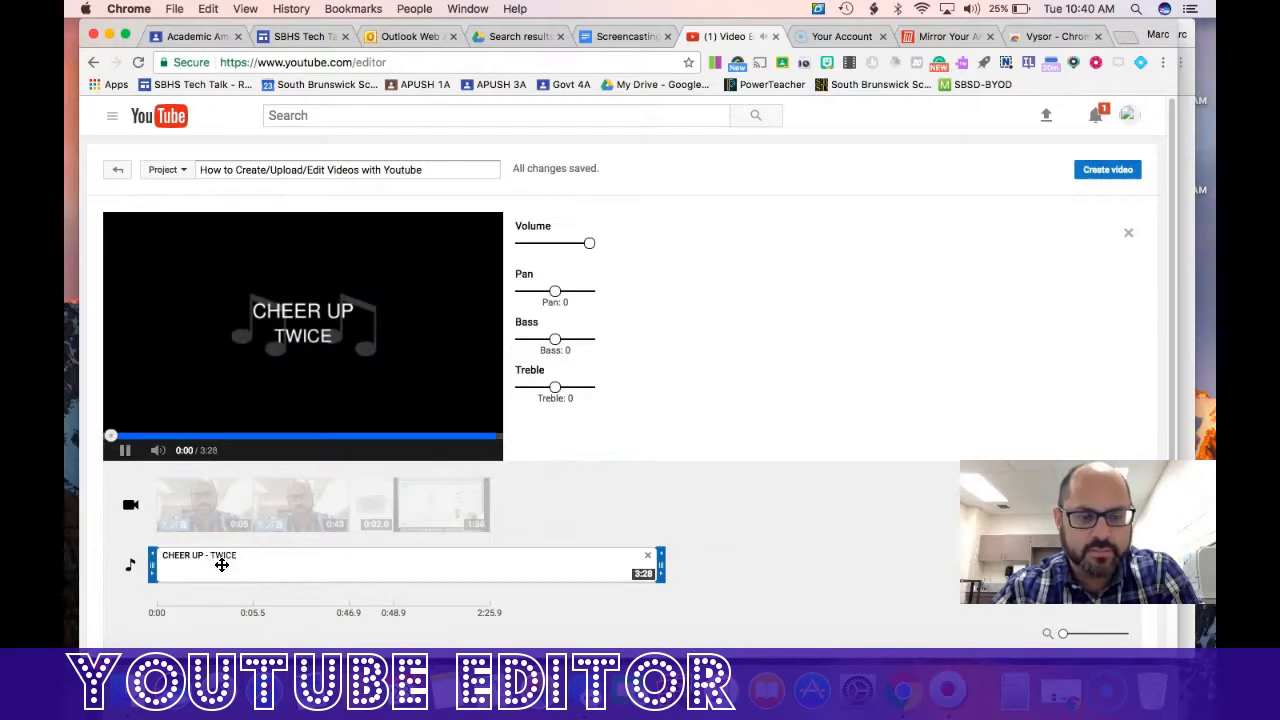
left_click(125, 450)
left_click_drag(660, 566, 860, 565)
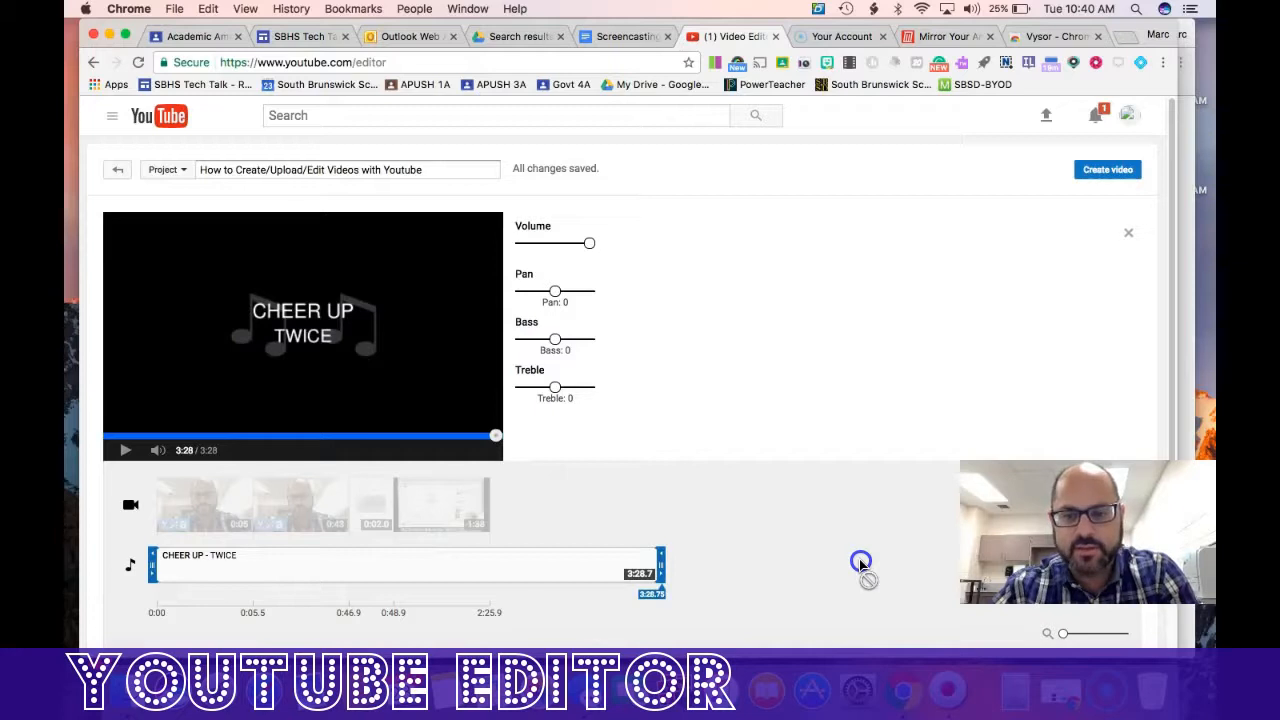
left_click(860, 563)
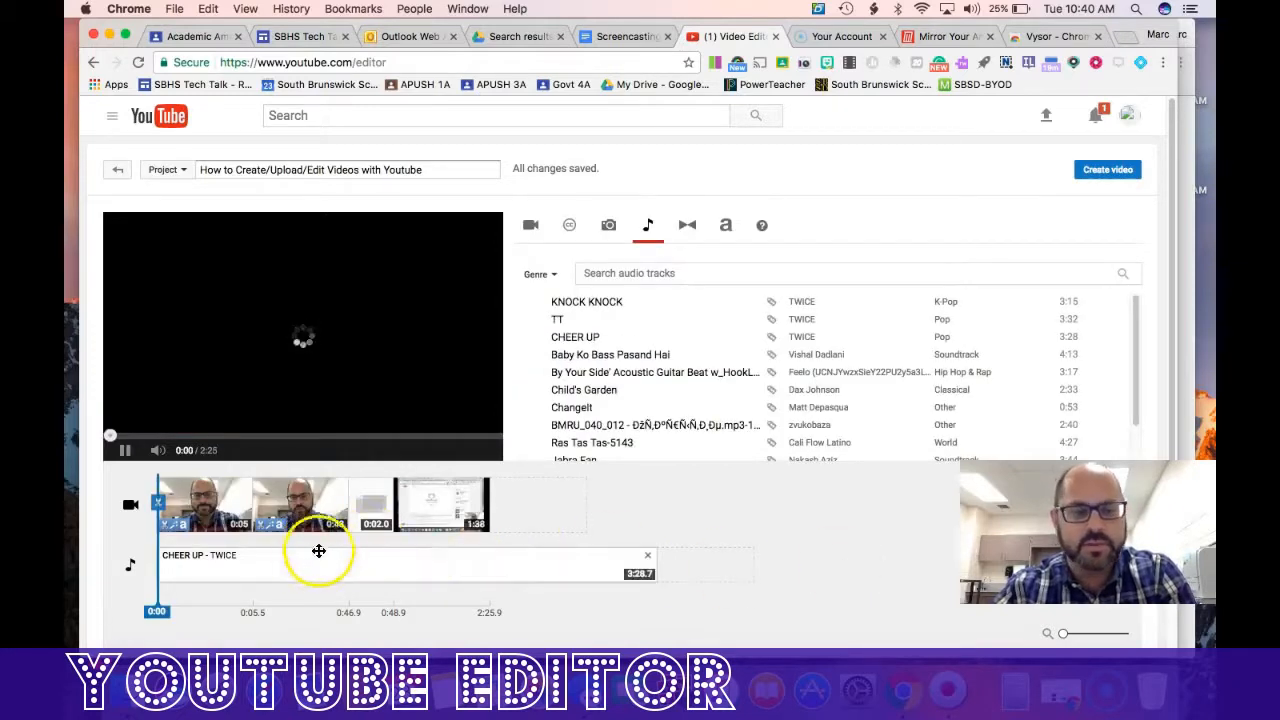
left_click(126, 452)
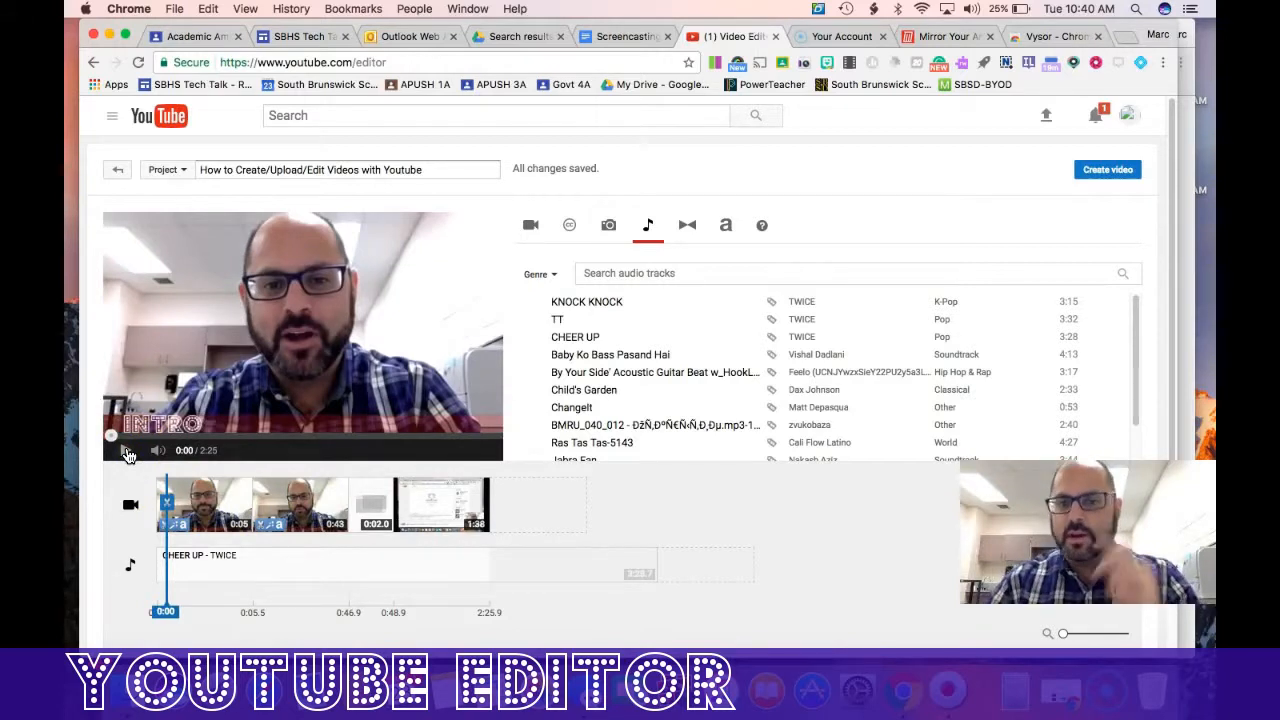
Step: Examine the genre filter options and the tracks offered in the audio library
scroll(671, 343, "down", 3)
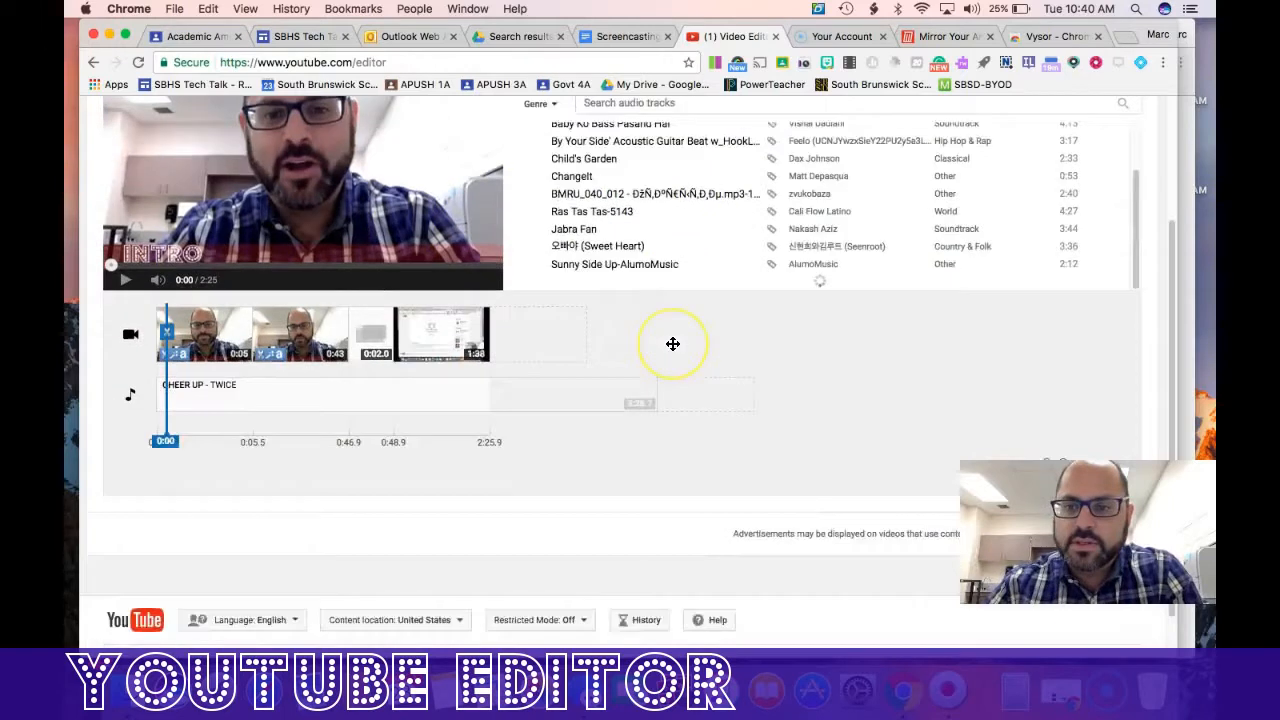
scroll(673, 343, "up", 3)
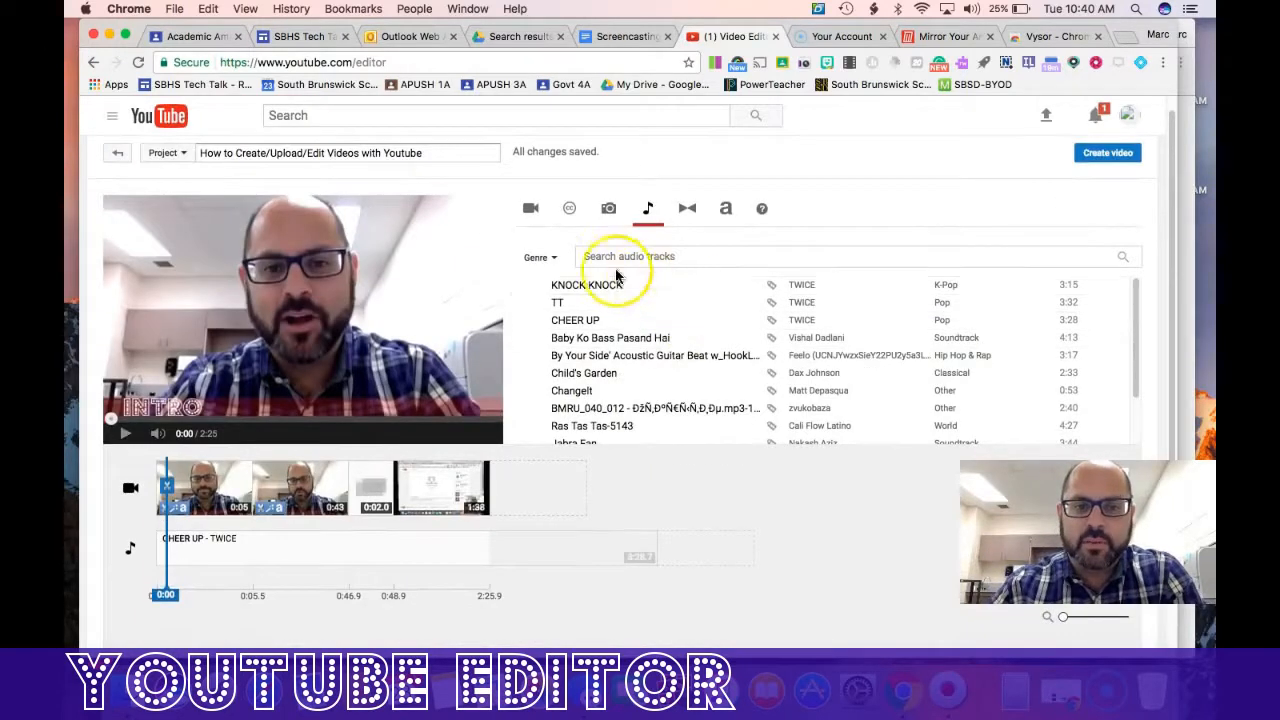
left_click(540, 257)
scroll(567, 315, "down", 5)
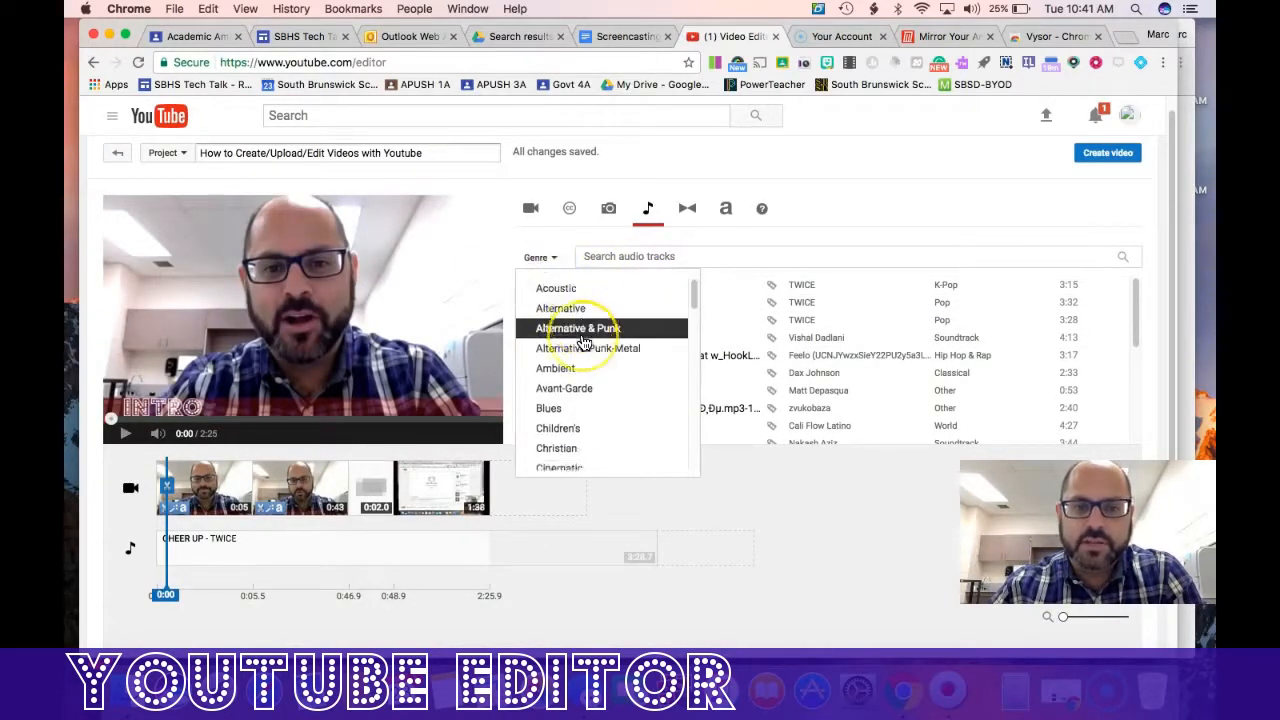
scroll(566, 314, "up", 6)
left_click(565, 309)
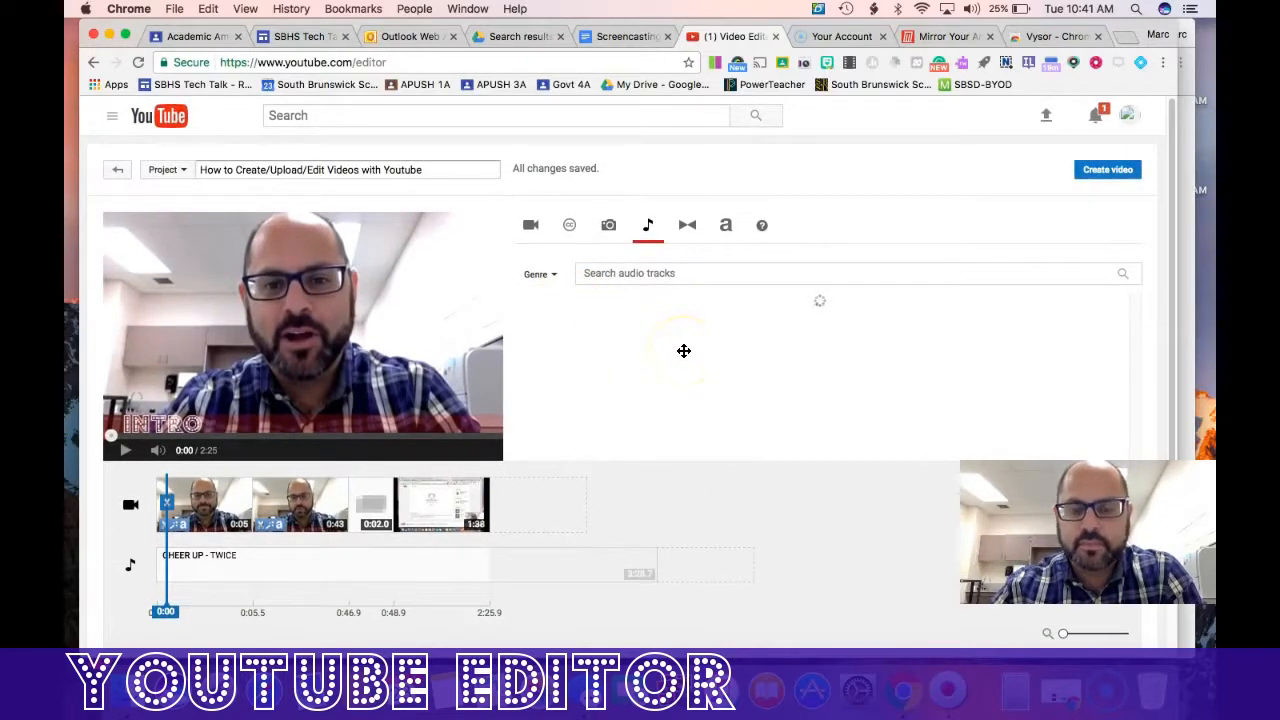
scroll(683, 346, "down", 3)
scroll(683, 346, "up", 4)
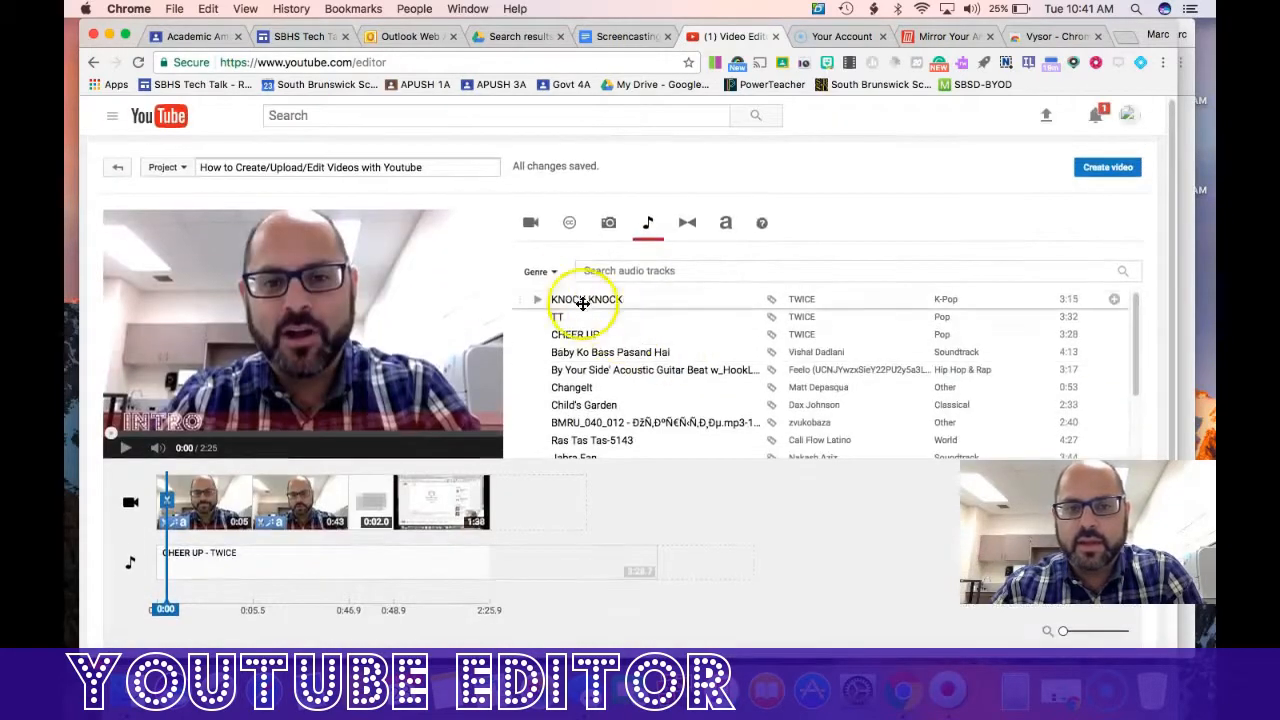
left_click(549, 273)
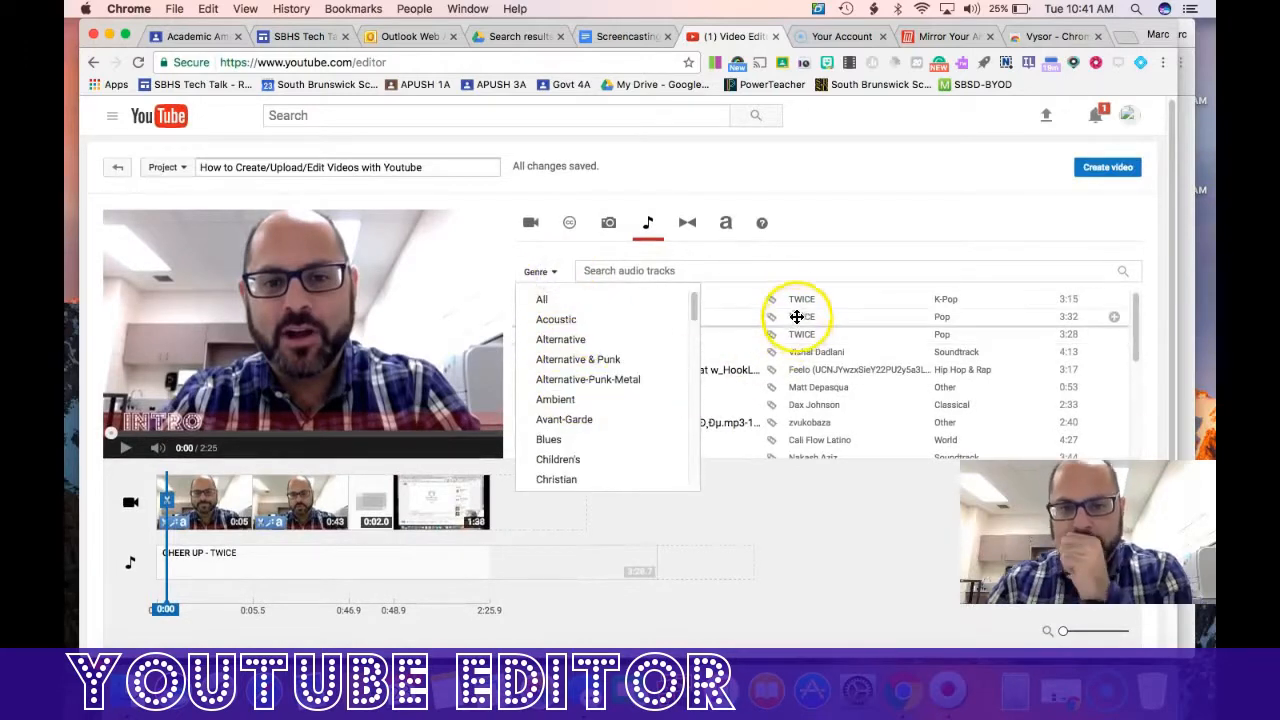
left_click(676, 256)
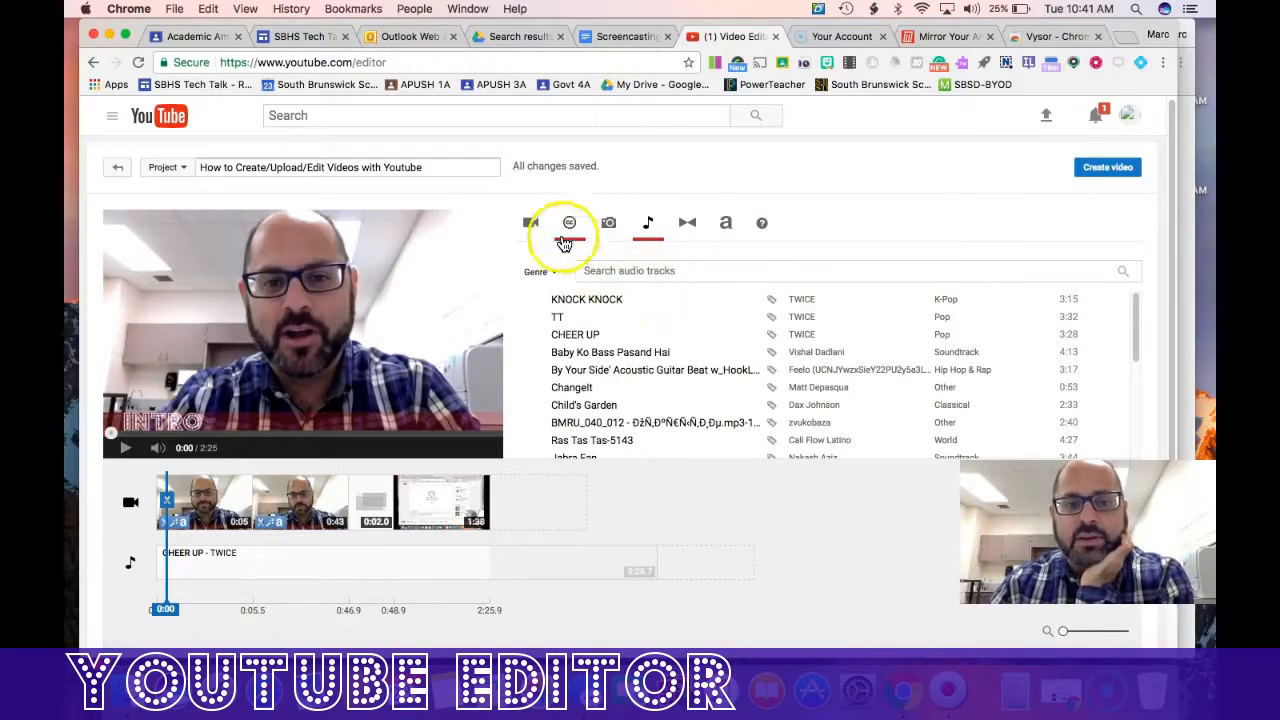
Step: Add the Unit 5 video from the video library to the start of the timeline's audio row as background sound
left_click(531, 222)
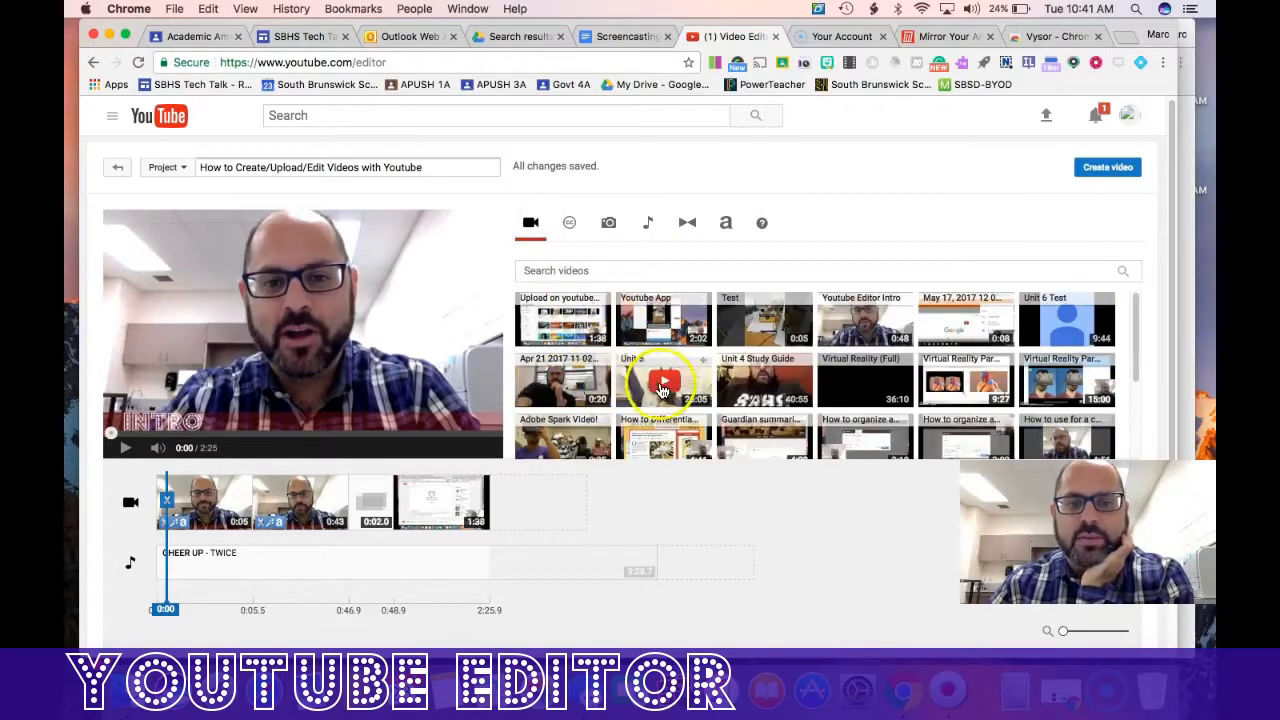
left_click_drag(694, 378, 240, 564)
left_click(123, 447)
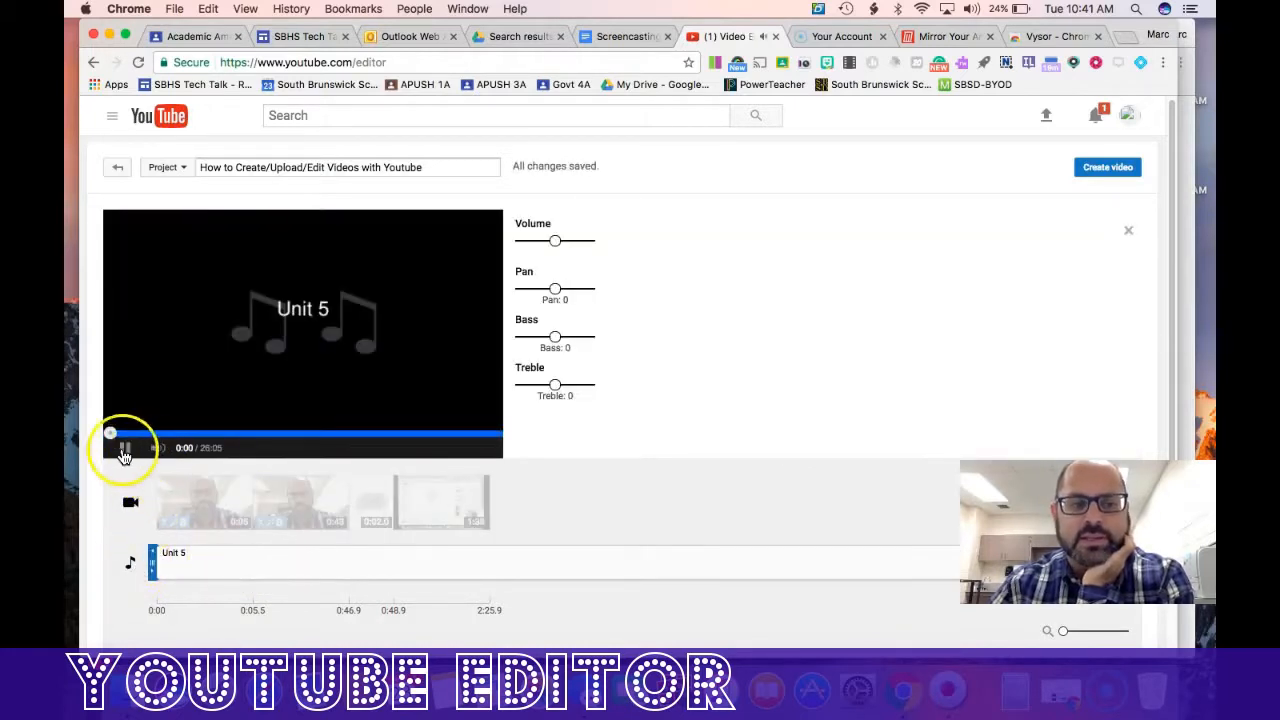
right_click(281, 572)
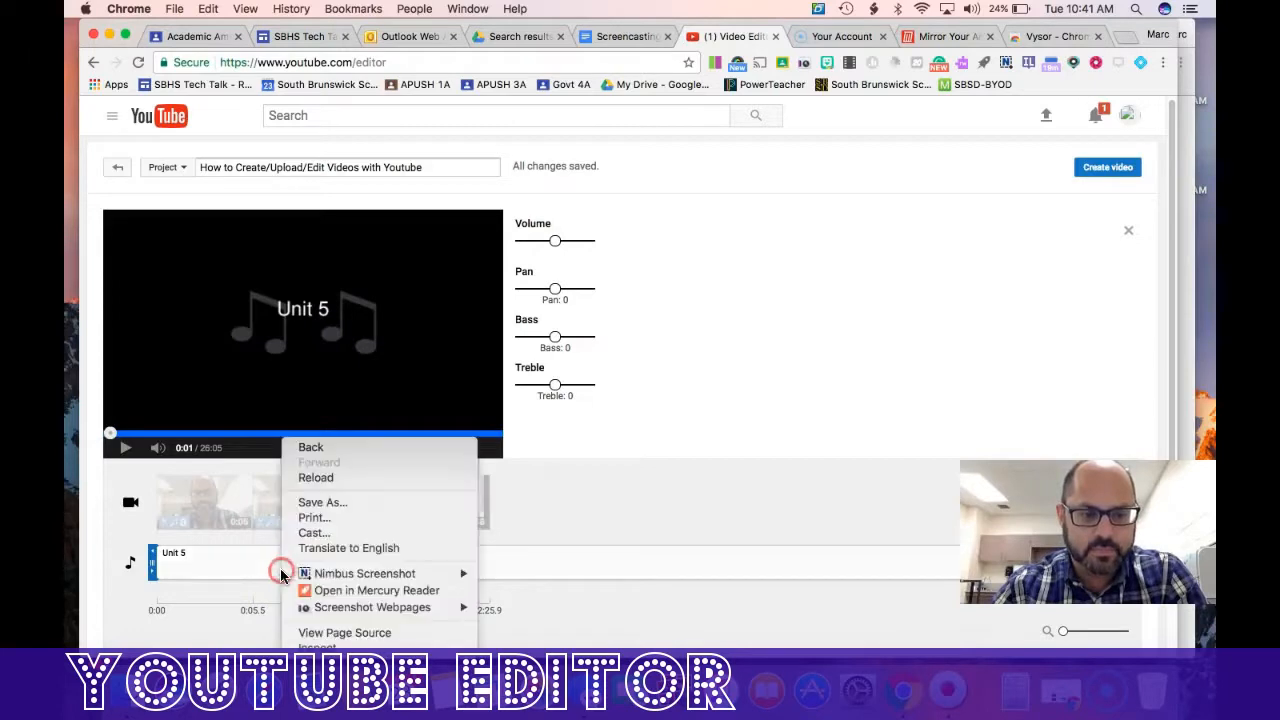
left_click(271, 541)
Step: Play the first seconds of the project to hear the Unit 5 audio with the intro footage
left_click_drag(1060, 530, 1037, 110)
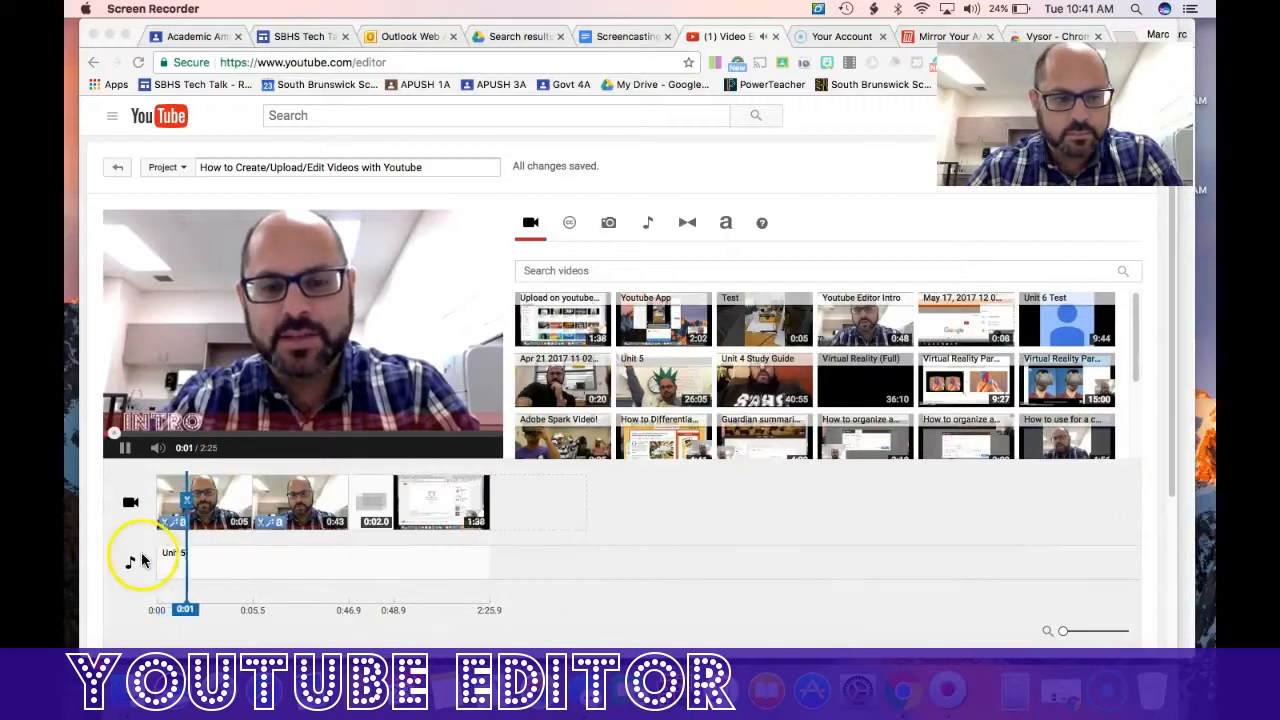
left_click(130, 455)
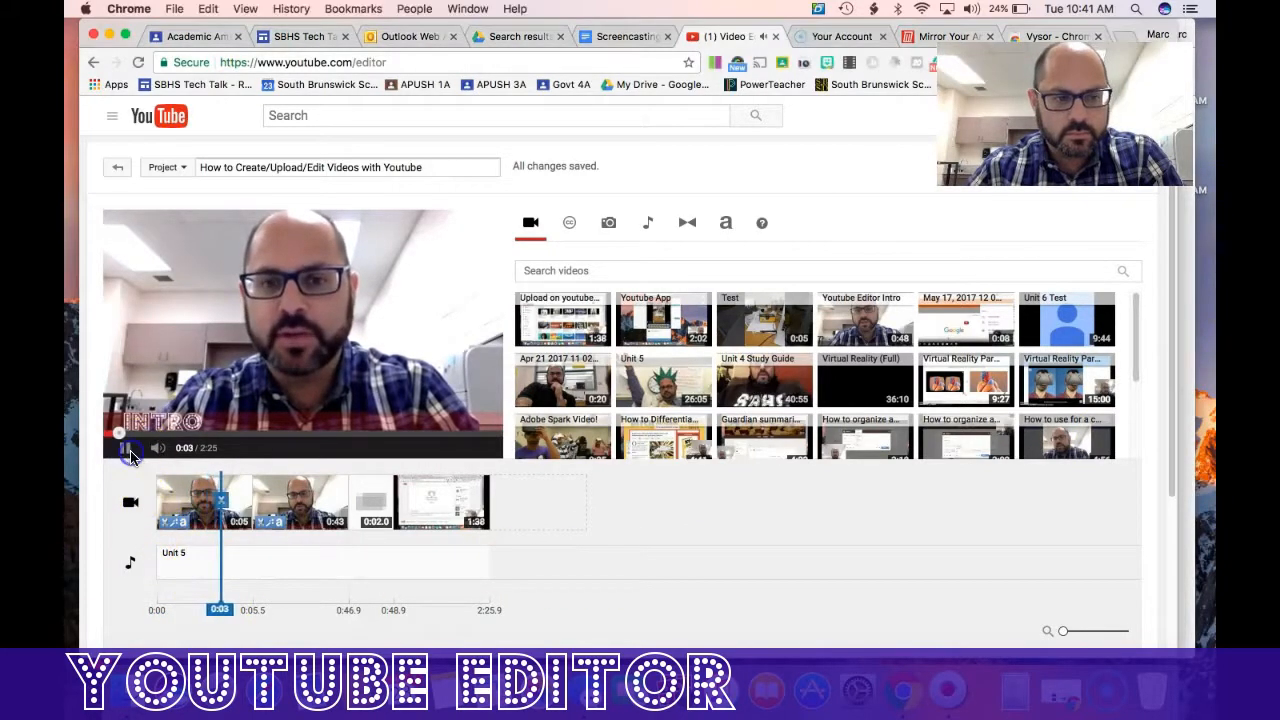
left_click(131, 456)
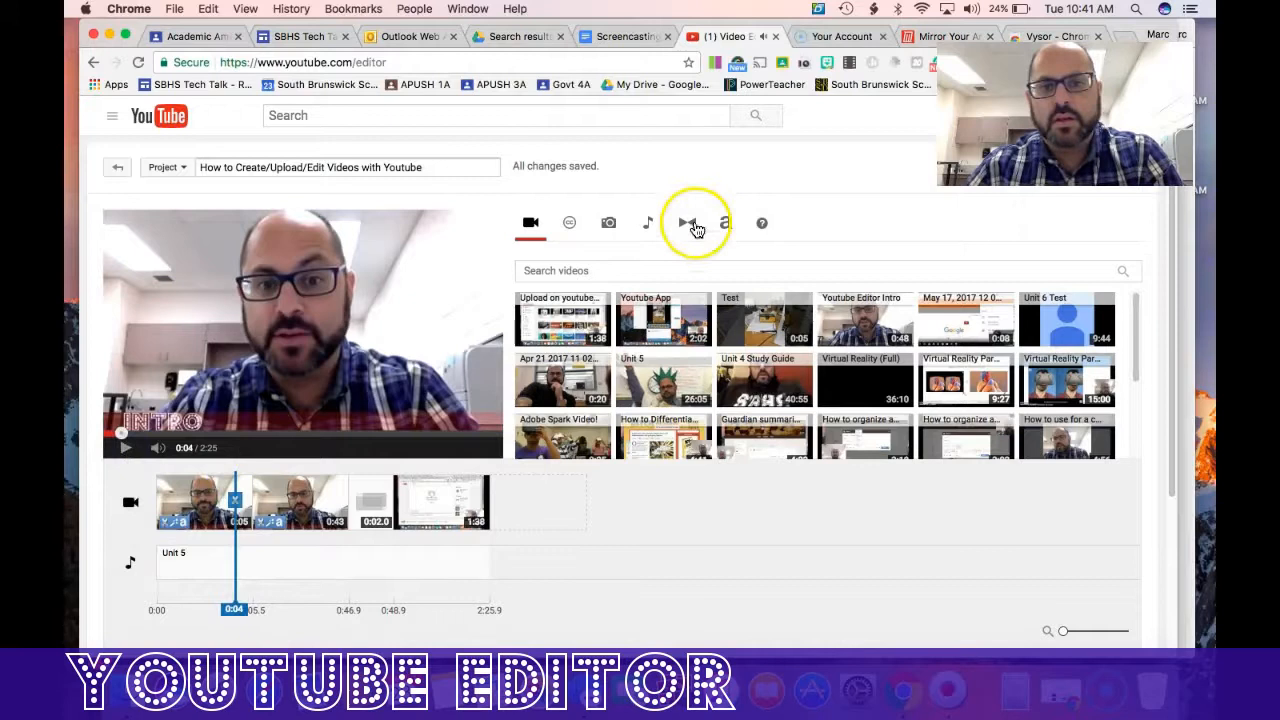
Step: Apply a Centered title to the second Youtube Editor Intro clip and close the clip's text settings
left_click(728, 223)
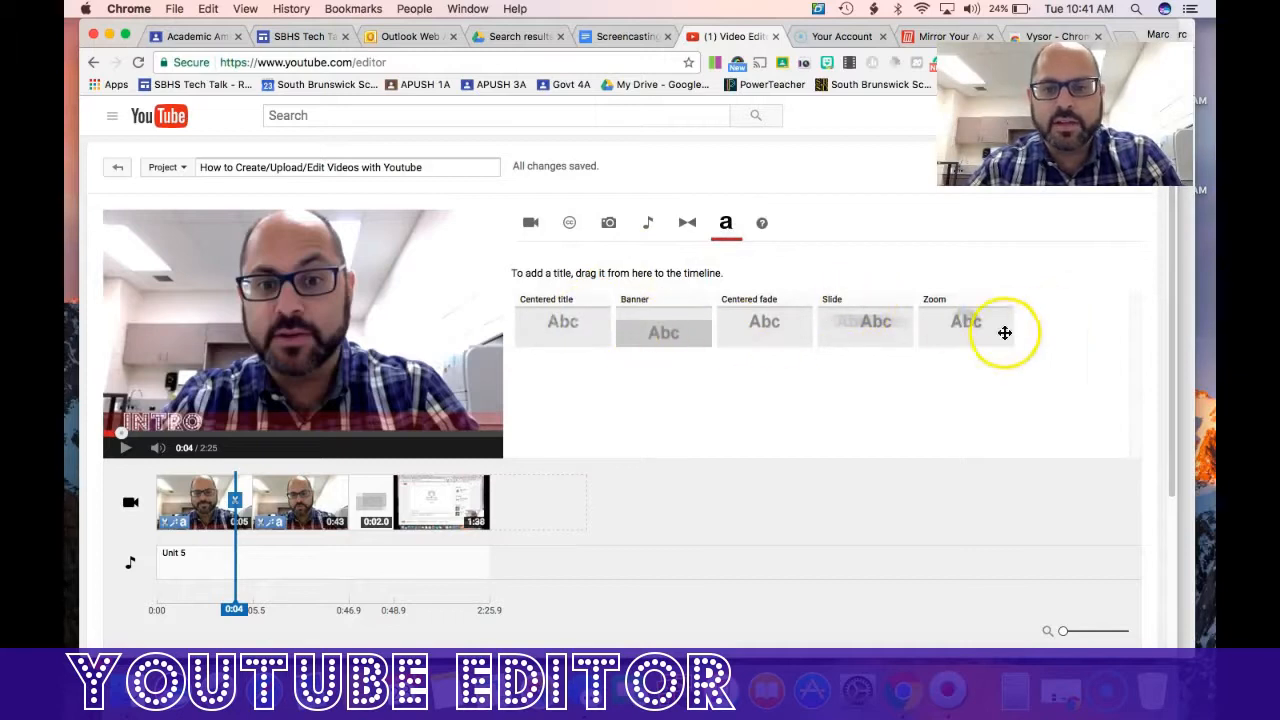
left_click_drag(565, 318, 342, 503)
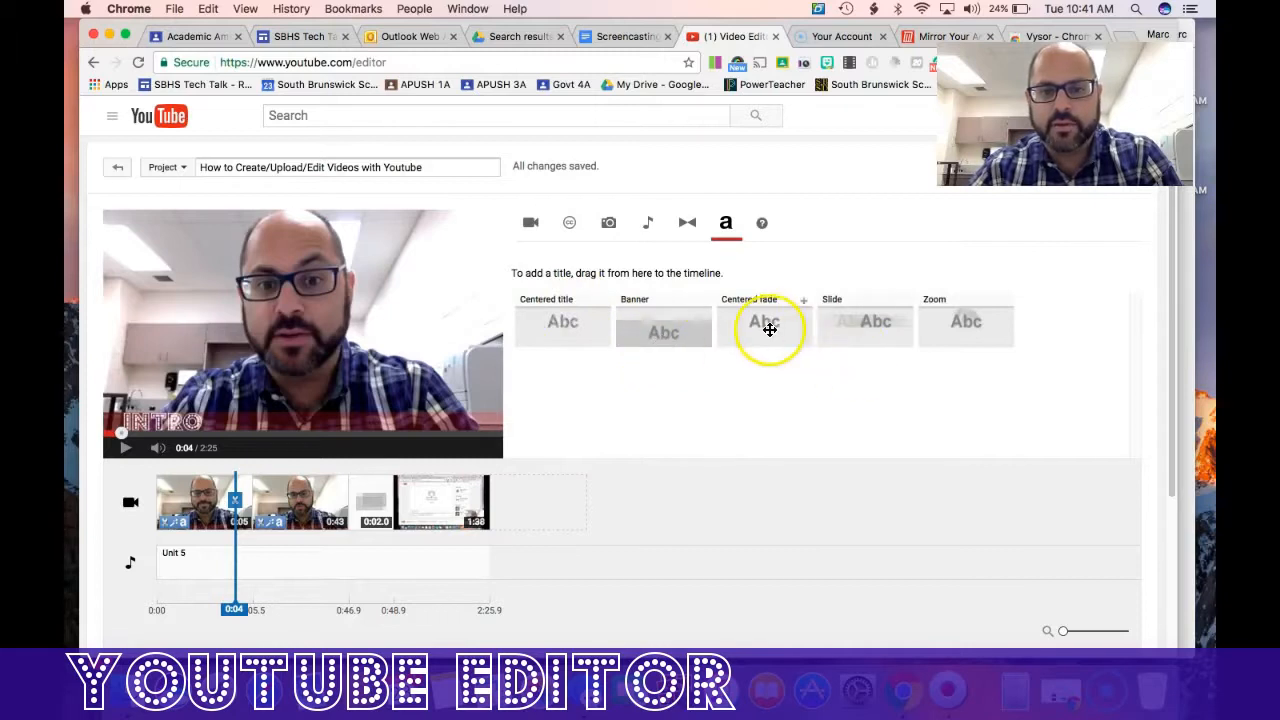
left_click_drag(563, 320, 298, 498)
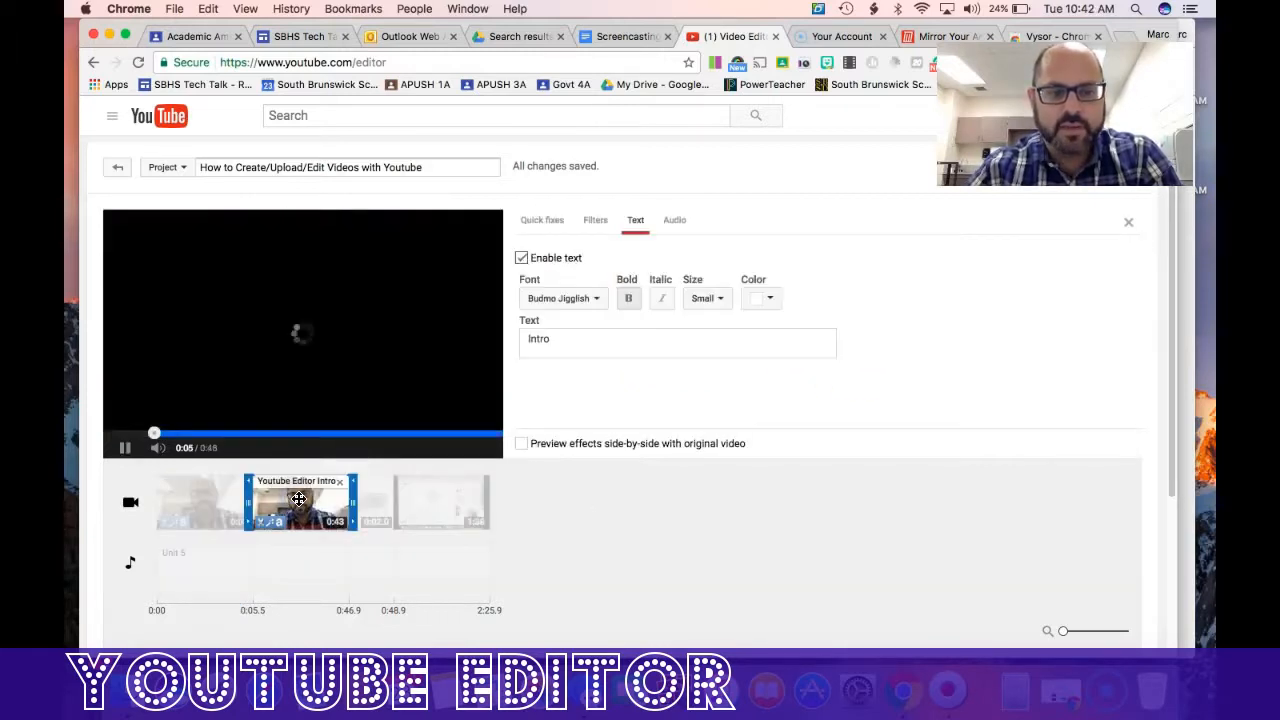
left_click(585, 339)
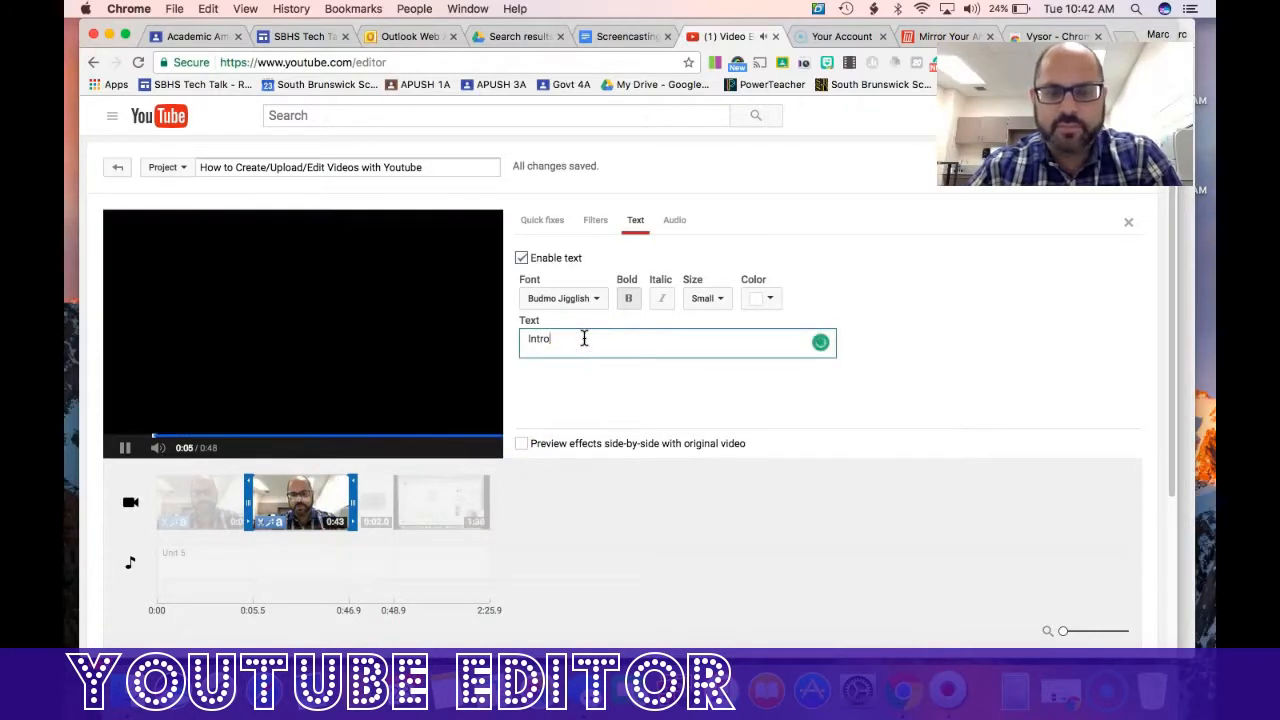
left_click_drag(1065, 115, 1019, 532)
left_click(1129, 223)
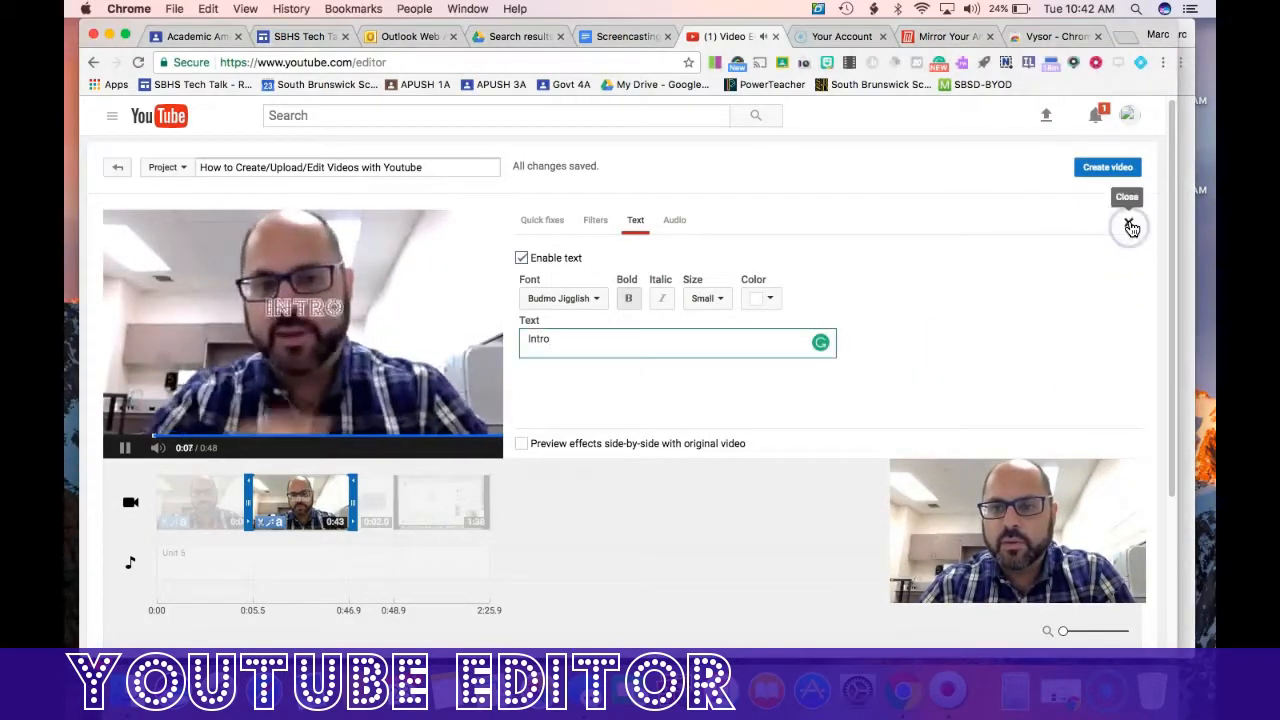
left_click(1129, 223)
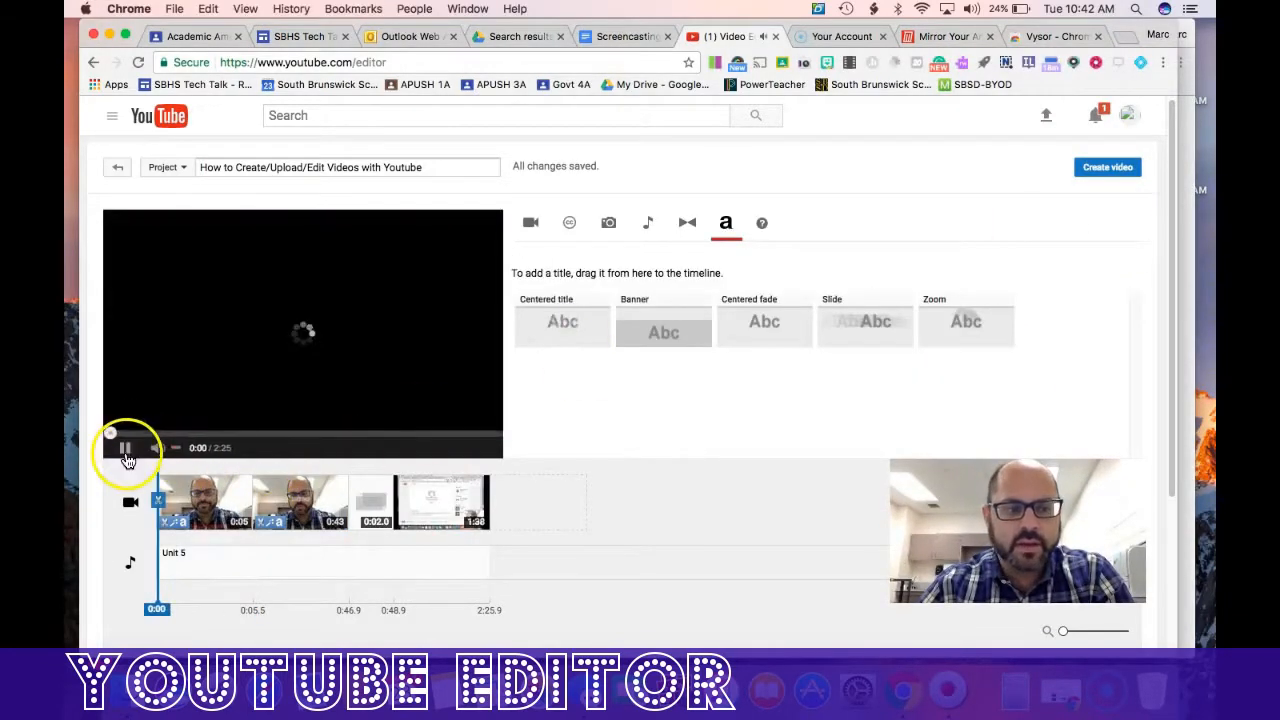
left_click(126, 450)
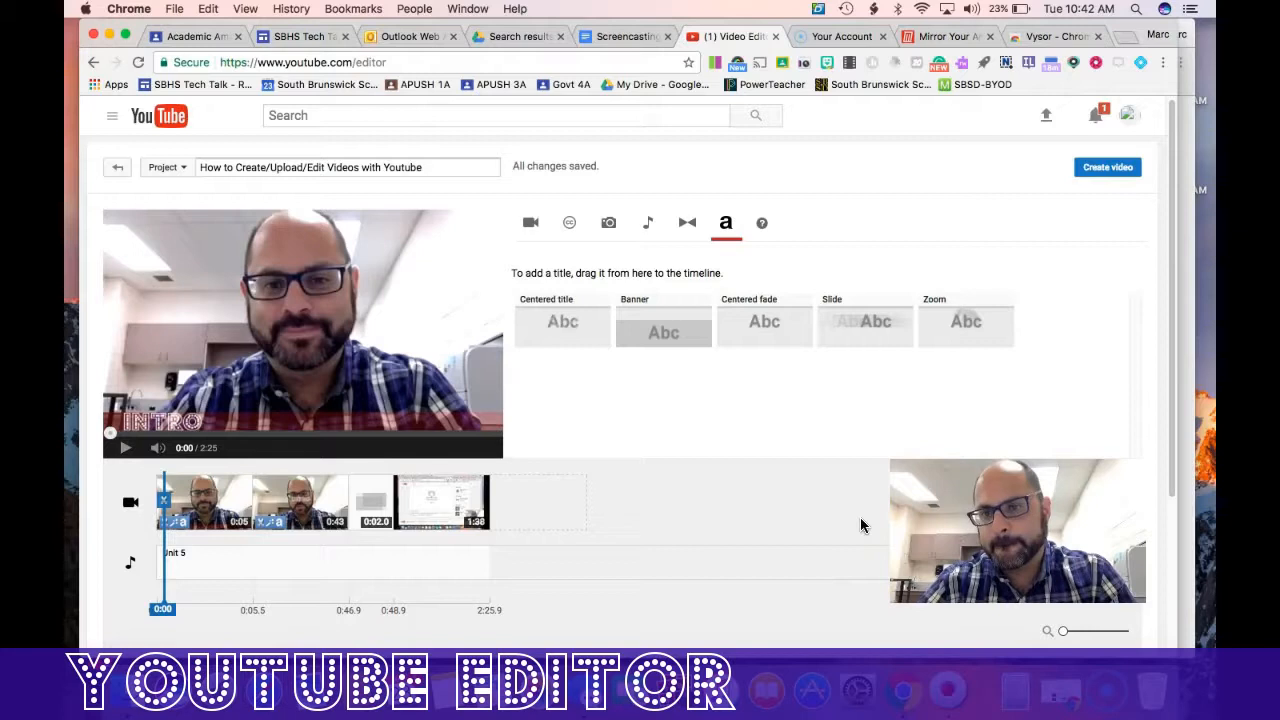
Step: Create the finished video from the project, look over its watch page and reload the page
left_click(1105, 168)
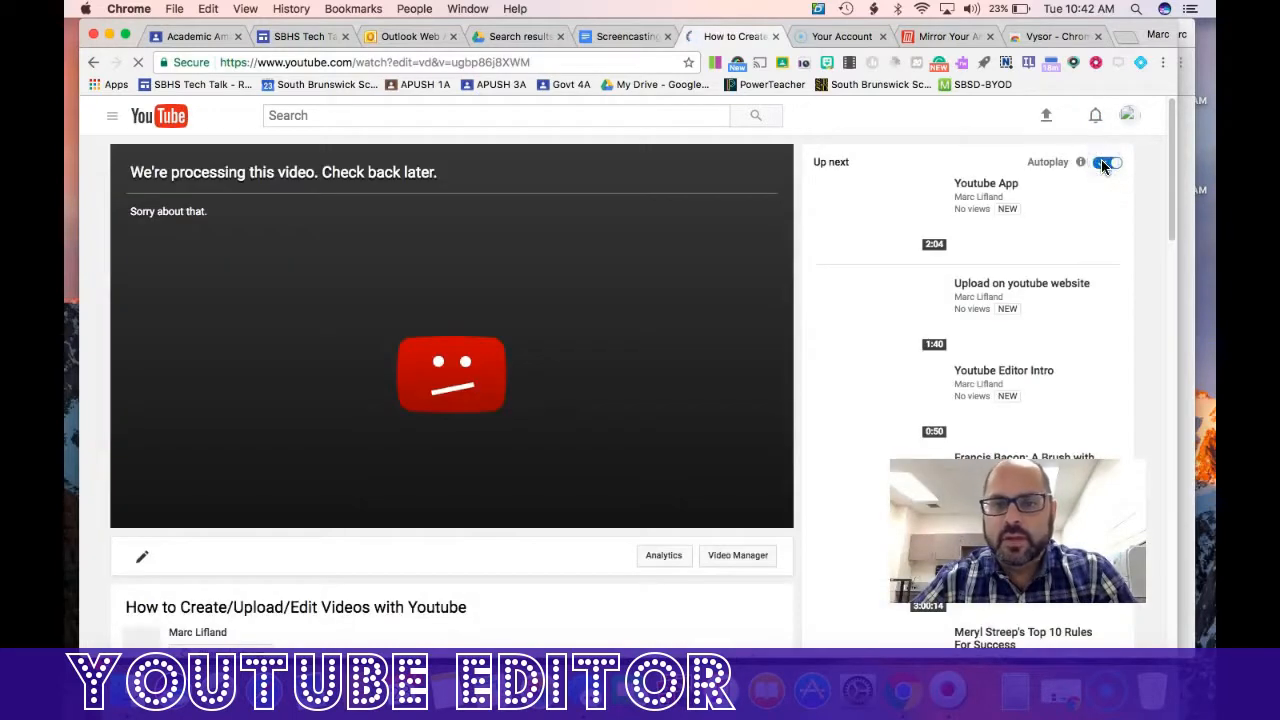
left_click(749, 246)
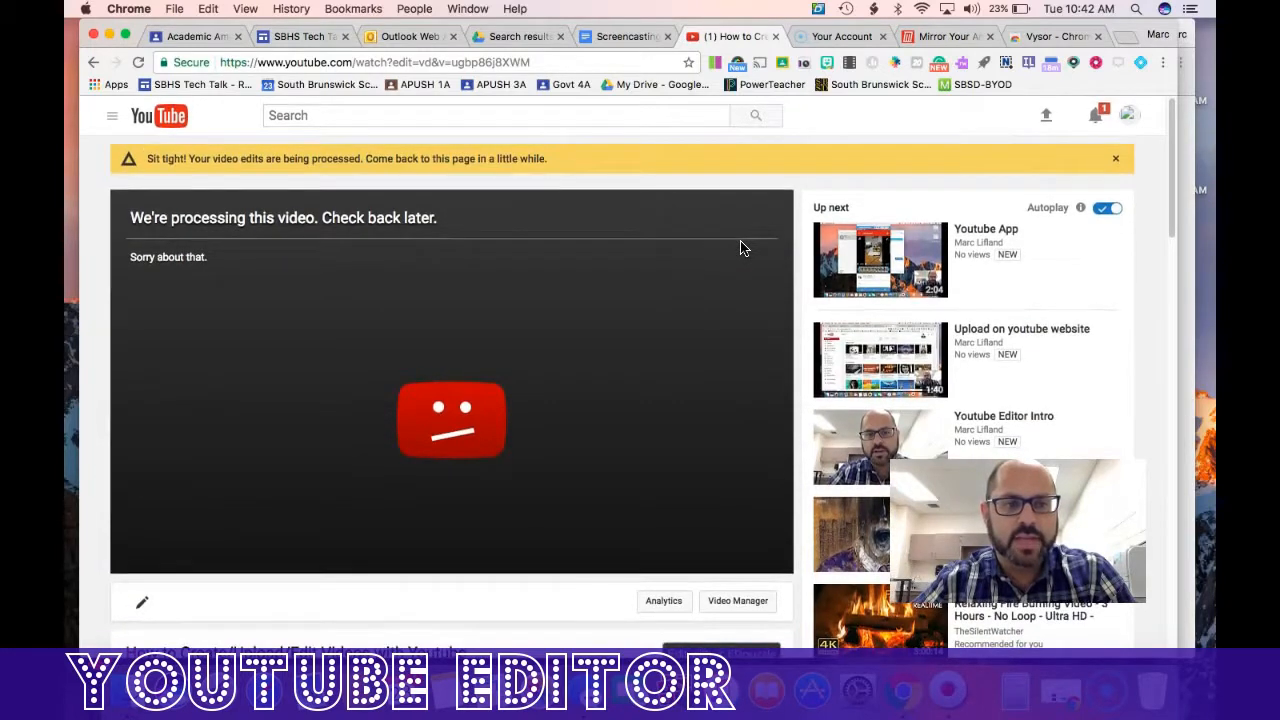
scroll(741, 248, "down", 3)
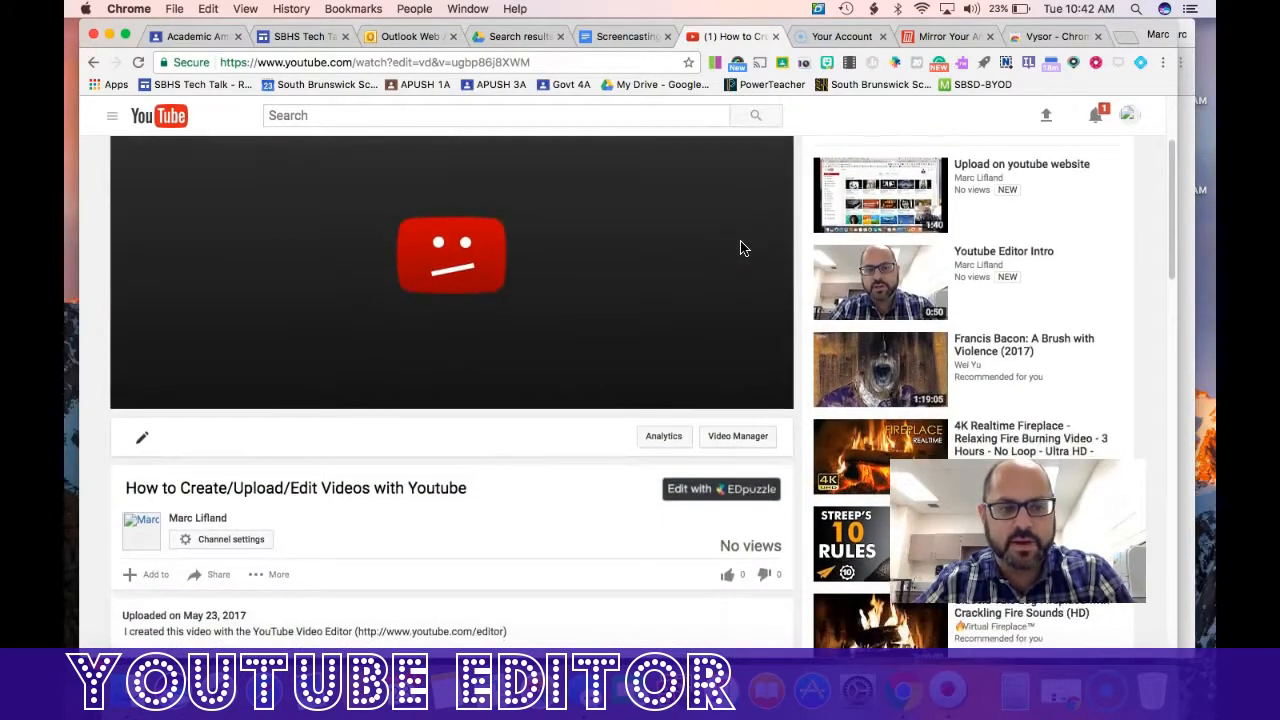
scroll(741, 248, "up", 1)
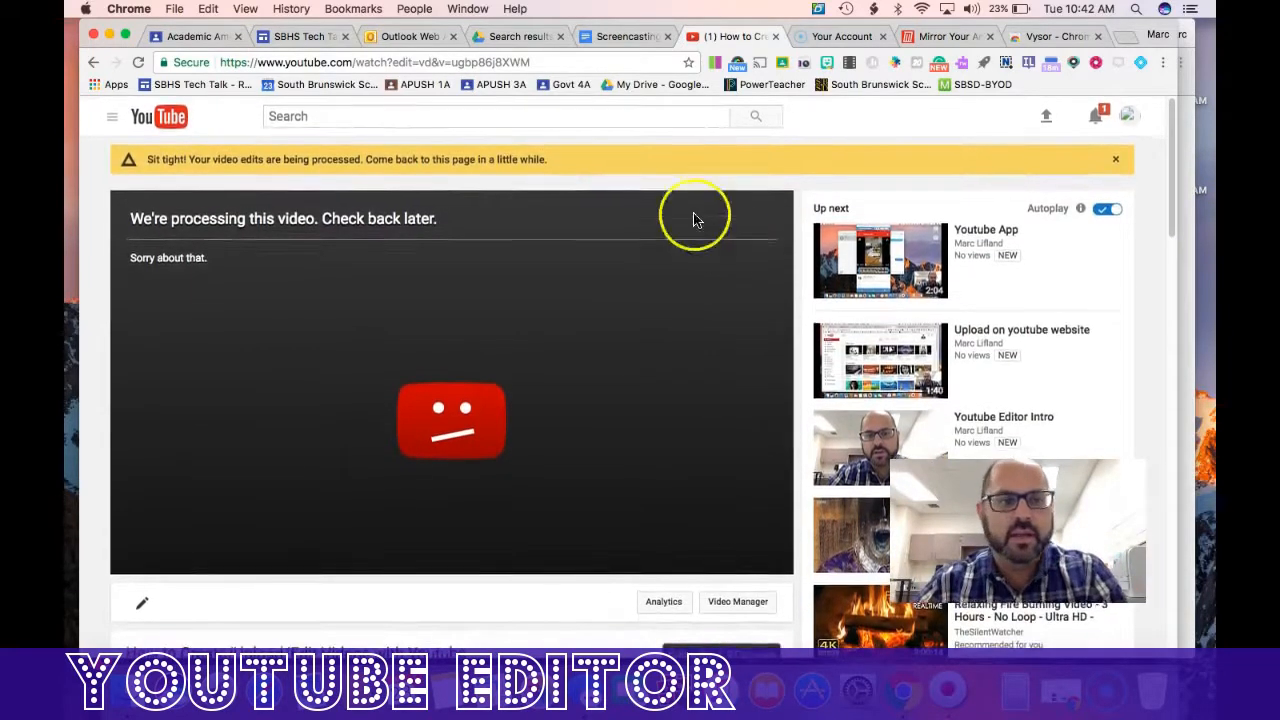
left_click(511, 56)
key("Return")
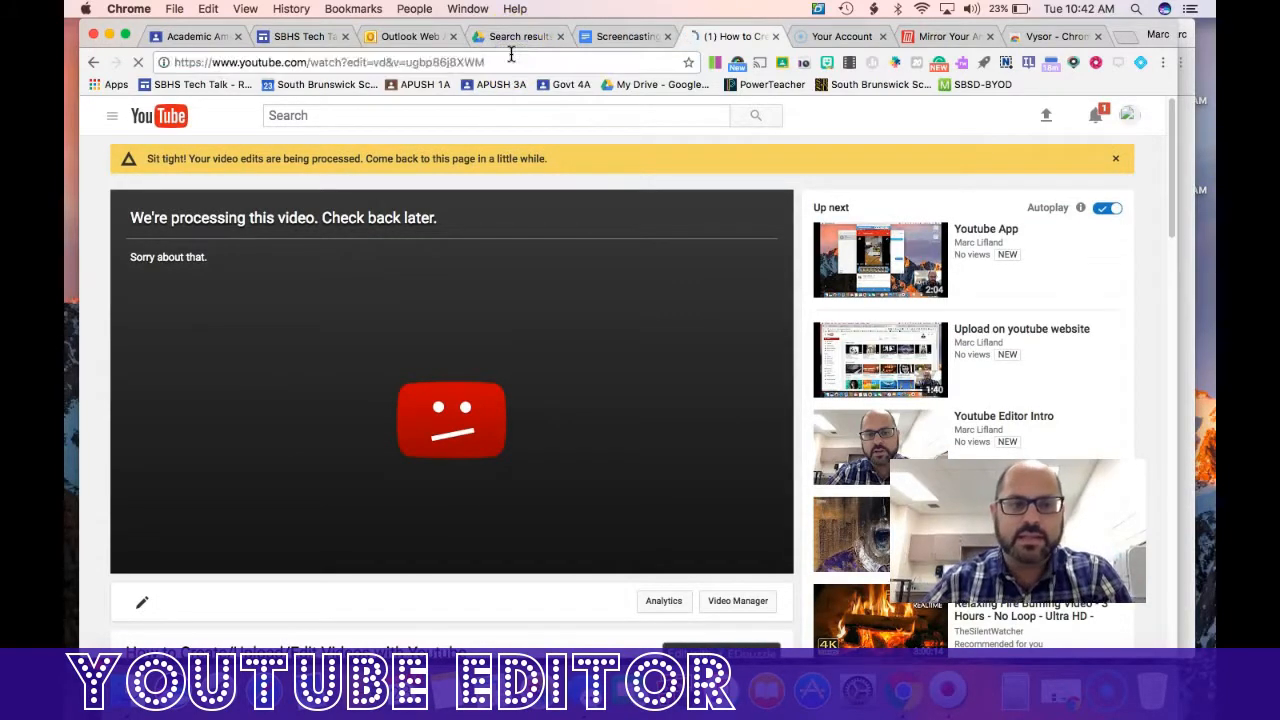
Step: Review the finished video's title and description in its basic info, and check the available privacy options without choosing another one
left_click(497, 87)
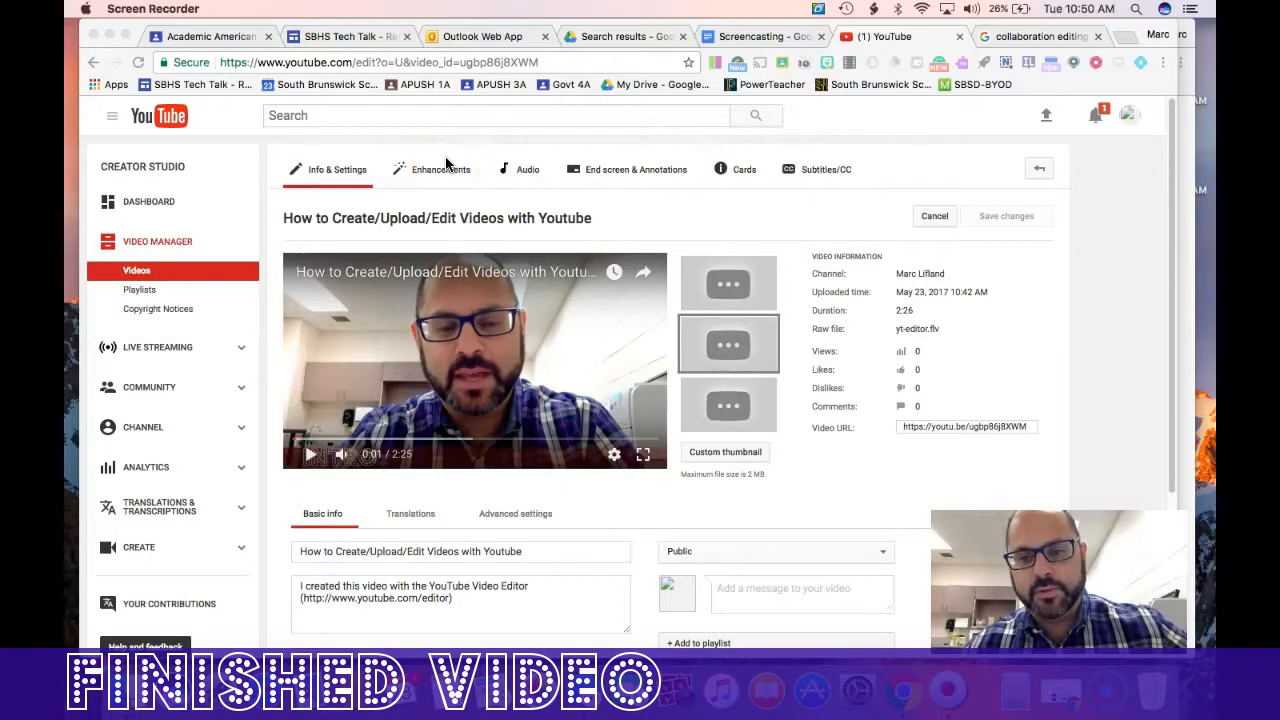
scroll(528, 337, "down", 3)
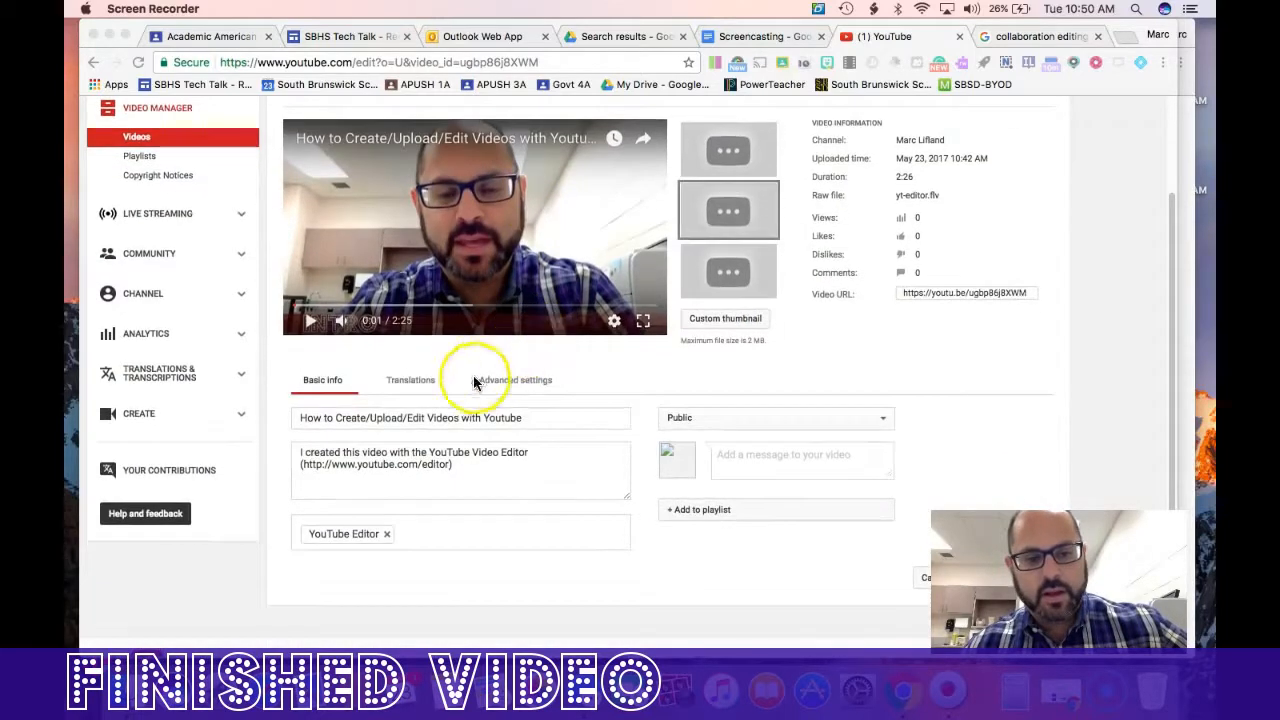
left_click(375, 422)
triple_click(375, 421)
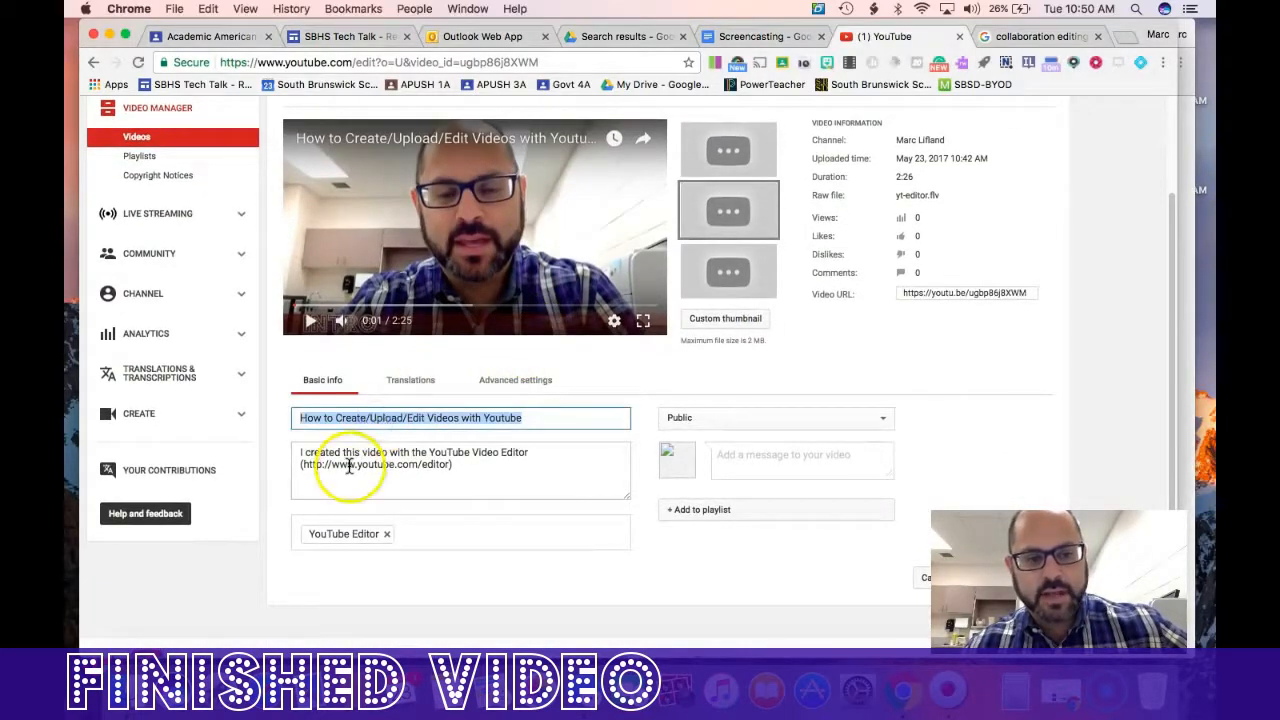
triple_click(349, 463)
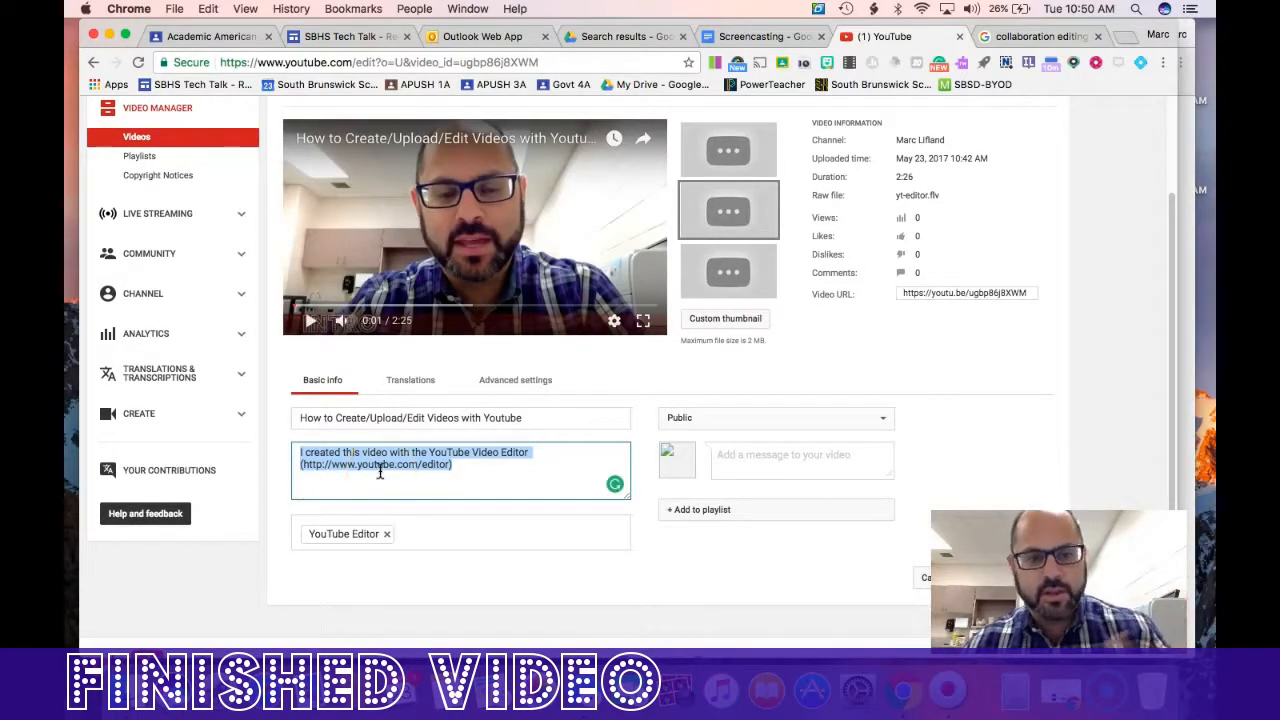
left_click(742, 416)
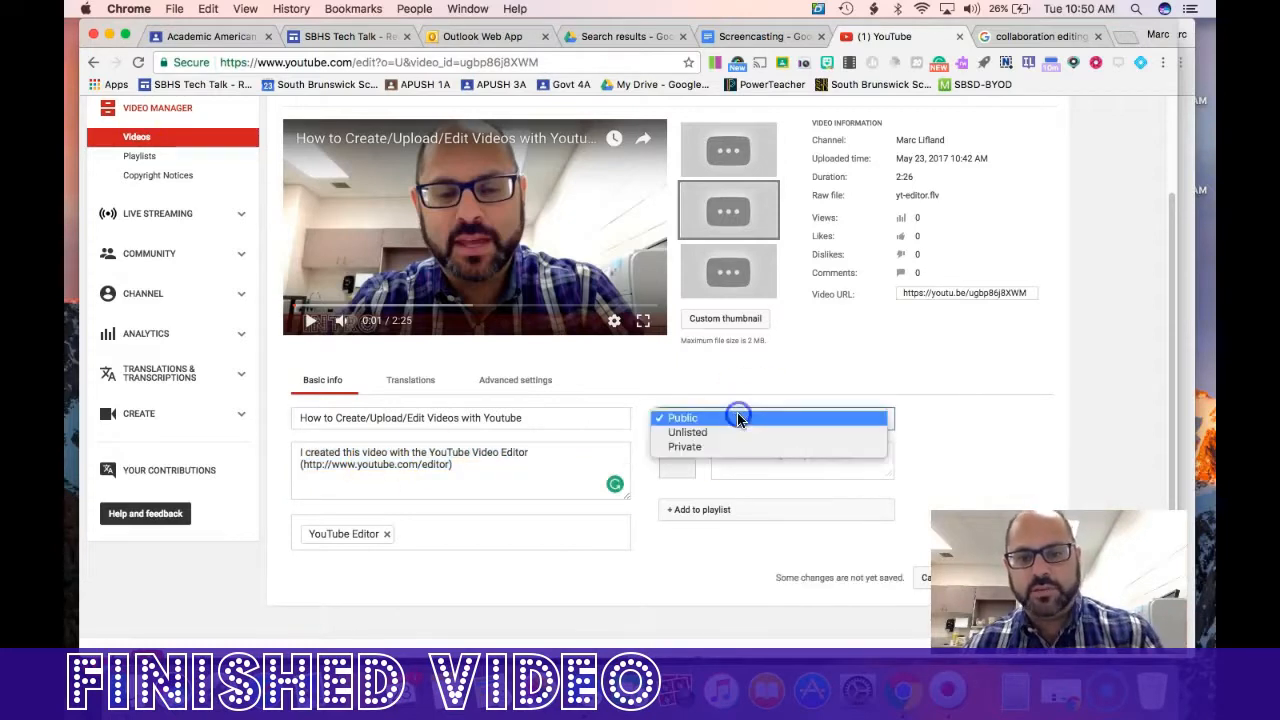
left_click(645, 388)
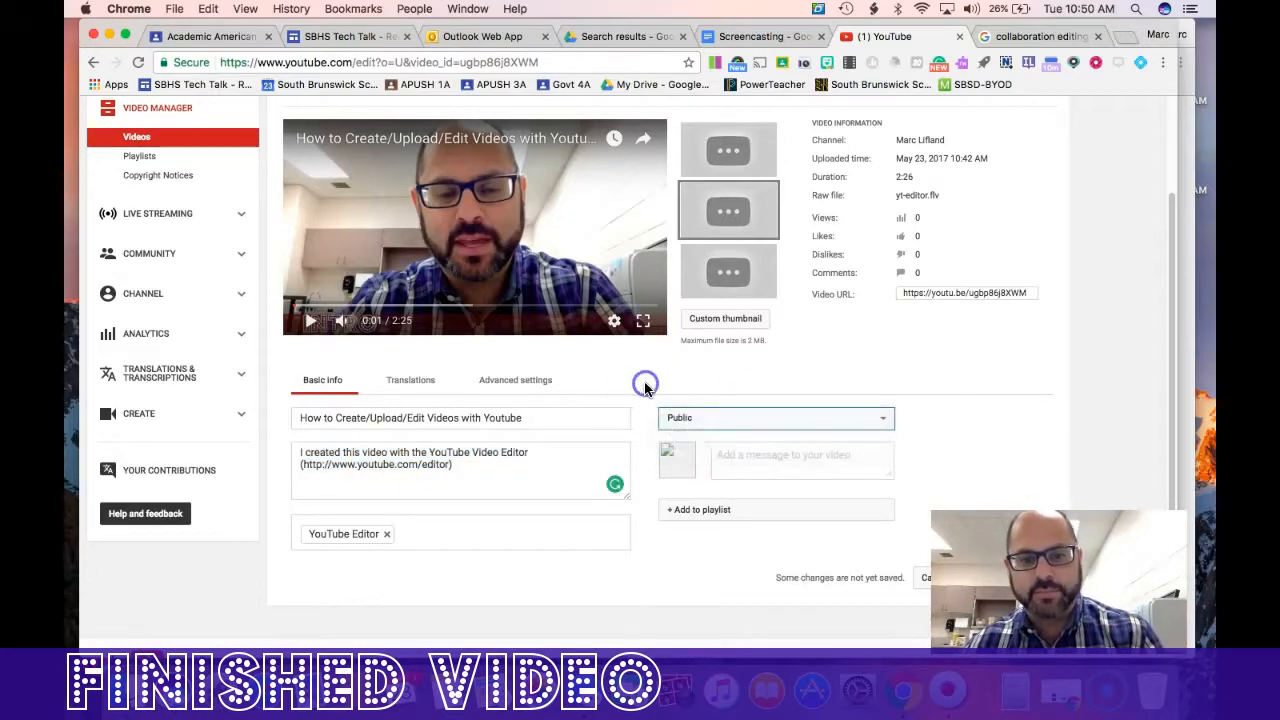
Step: Expand the preview player of the How to Create/Upload/Edit Videos with Youtube video to full screen
scroll(644, 388, "up", 2)
scroll(745, 385, "up", 1)
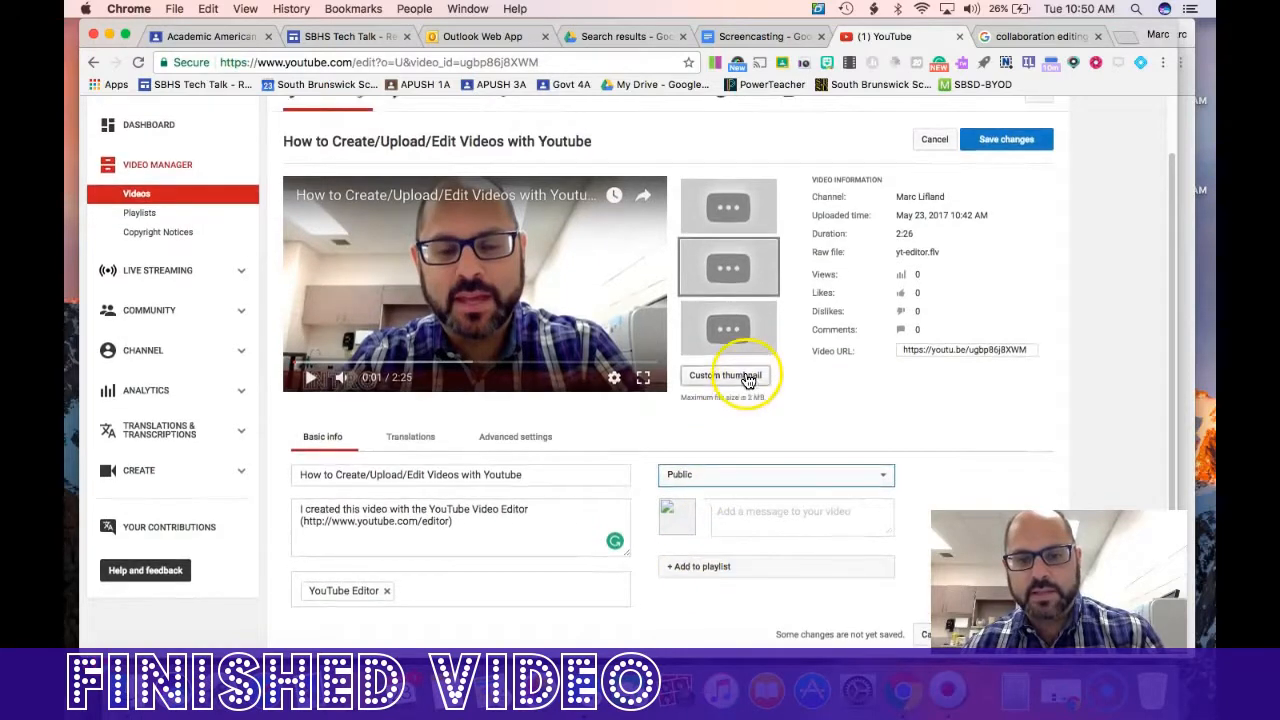
scroll(745, 380, "up", 3)
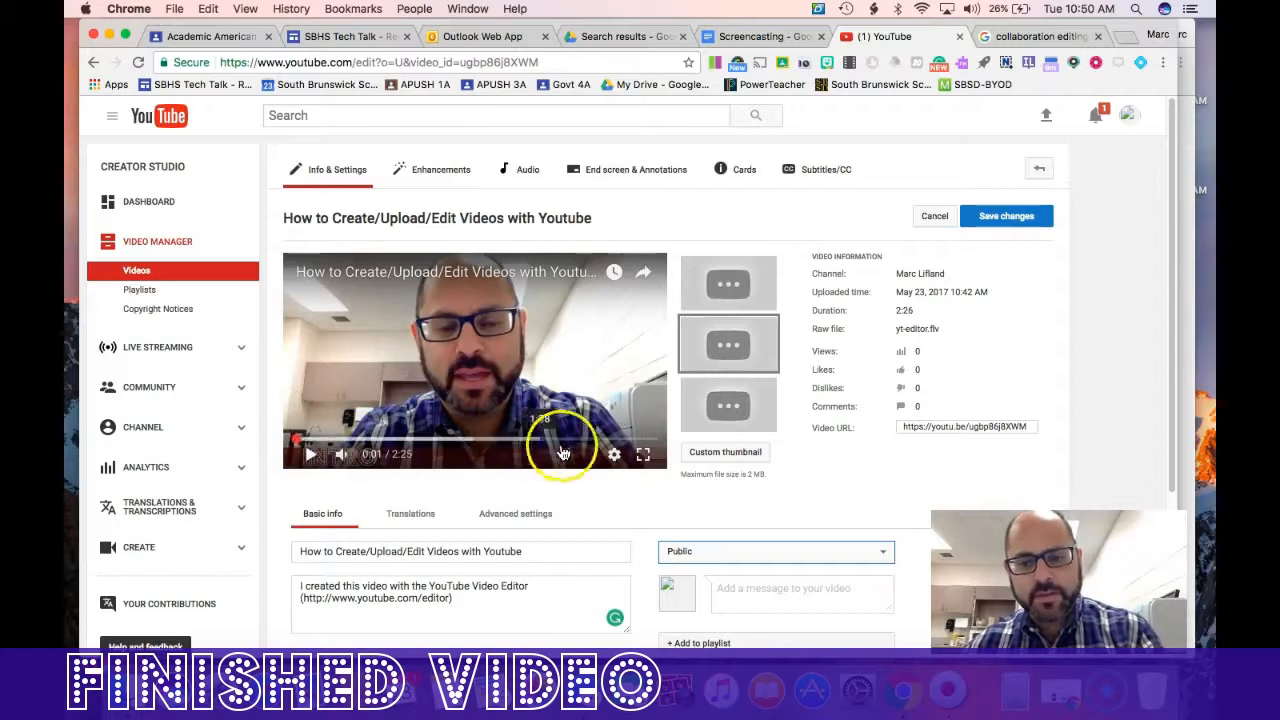
left_click(643, 454)
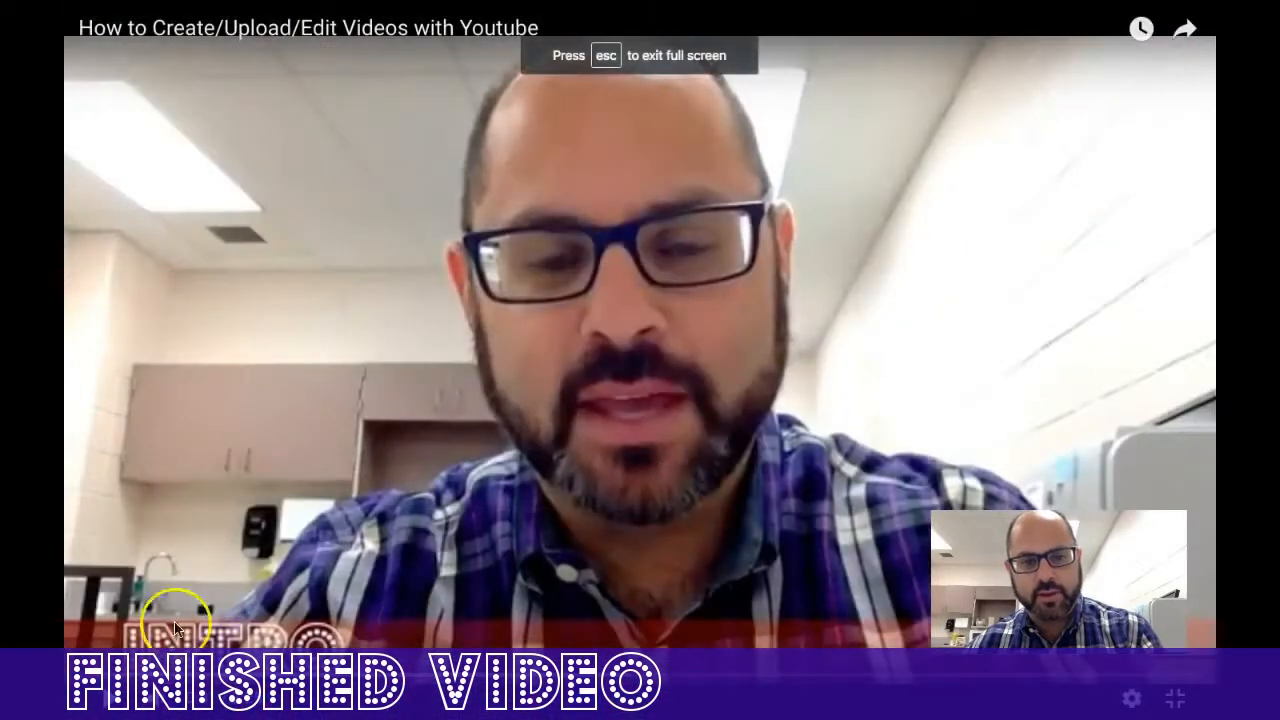